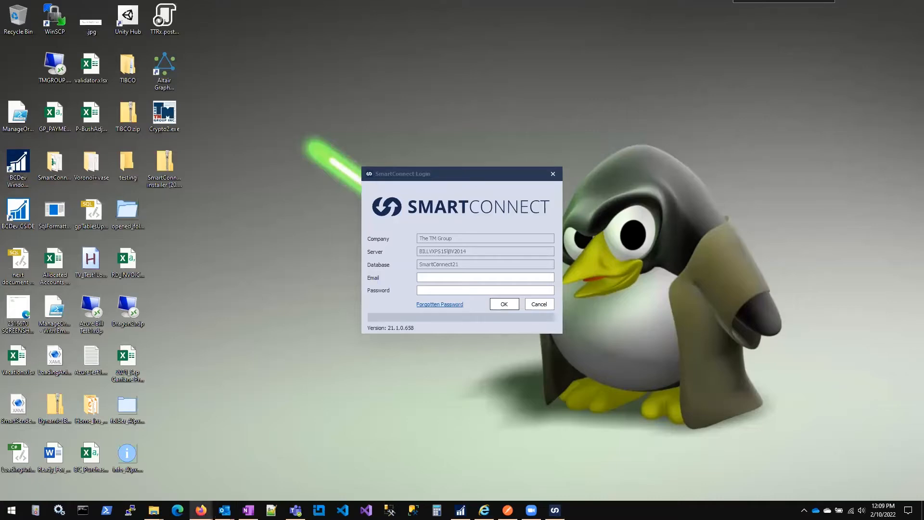
Log in to SmartConnect with the account's email and password.
click(480, 277)
key(ctrl+v)
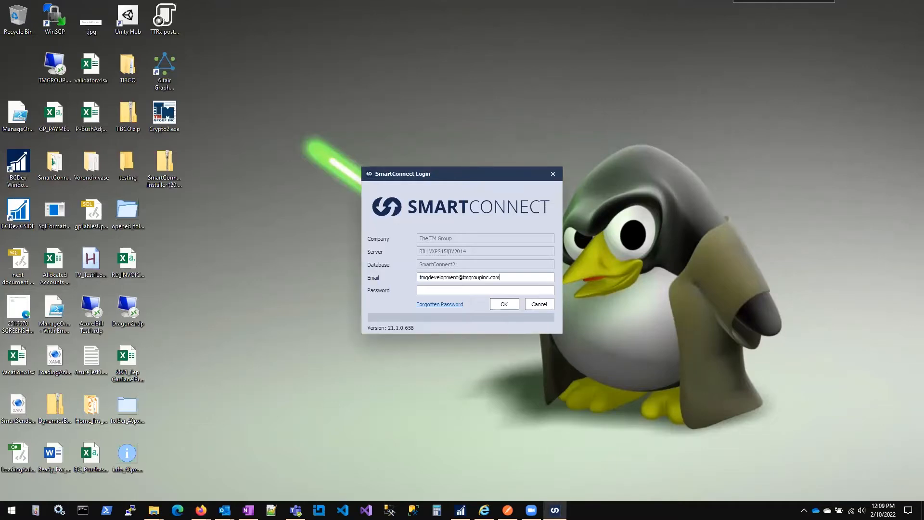
key(alt+Tab)
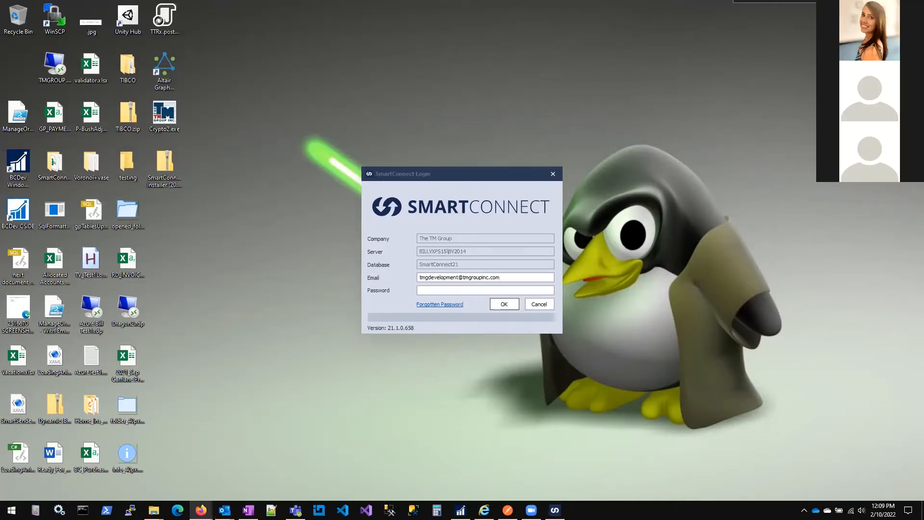
click(476, 290)
key(ctrl+v)
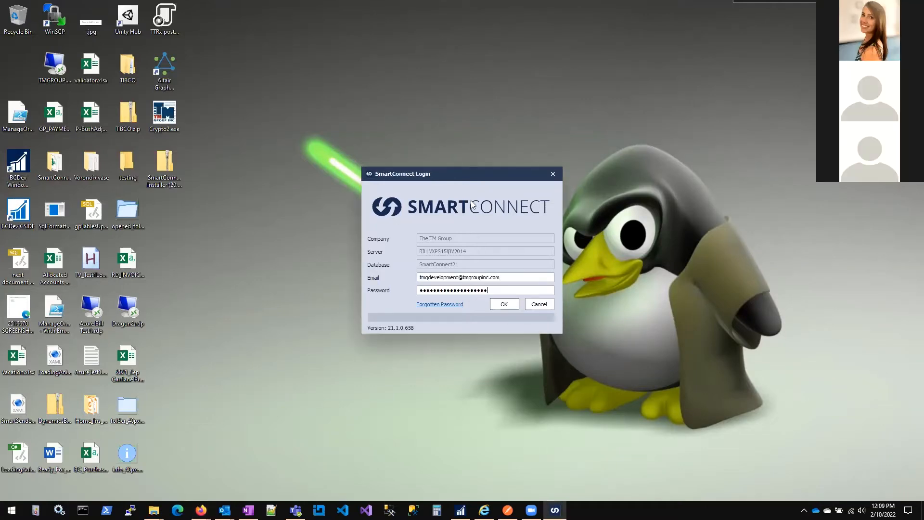
drag(460, 167, 452, 130)
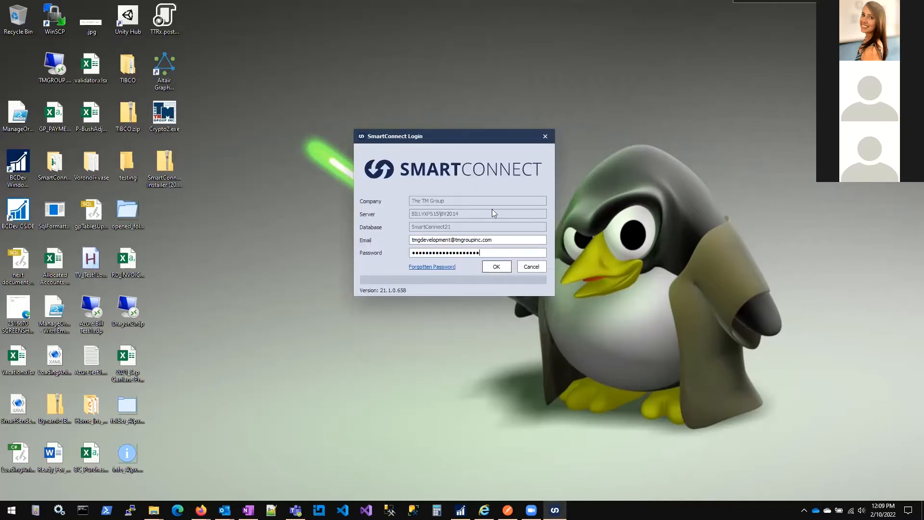
click(494, 268)
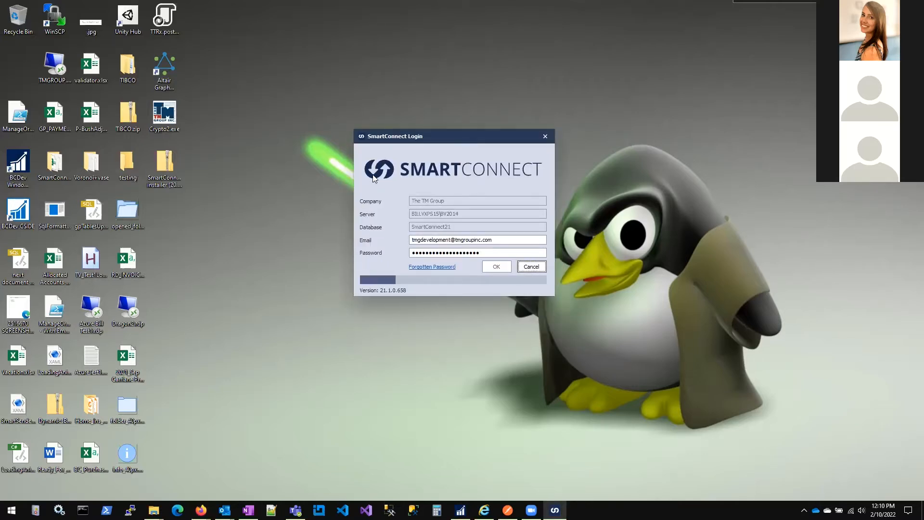
key(alt+Tab)
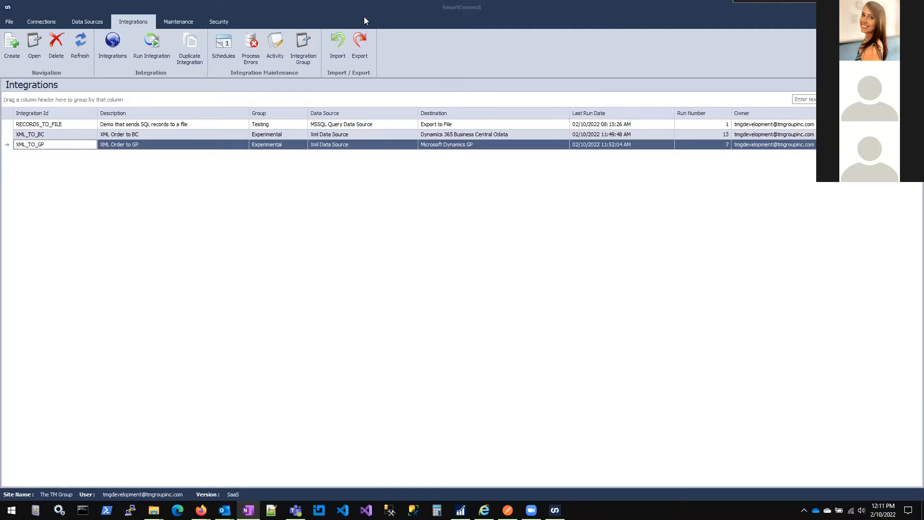
Review the XML_TO_BC and XML_TO_GP entries in the integrations list.
click(72, 135)
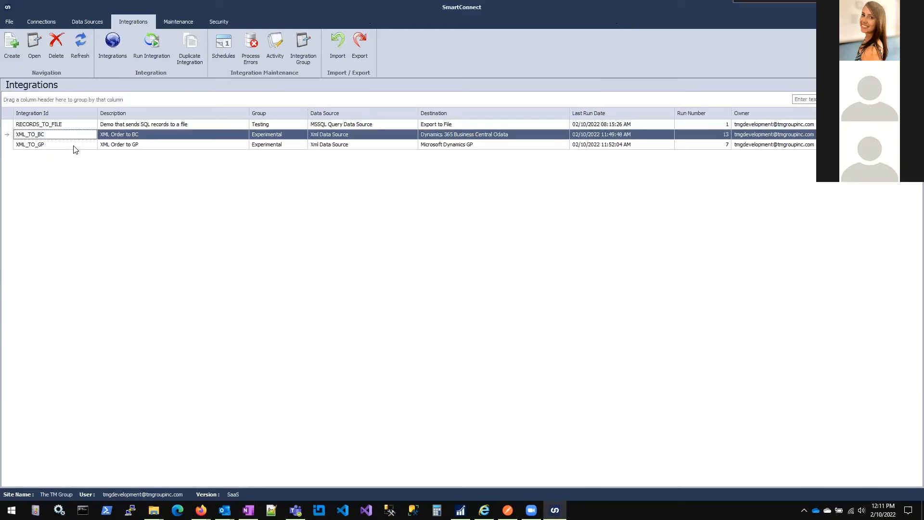
click(74, 145)
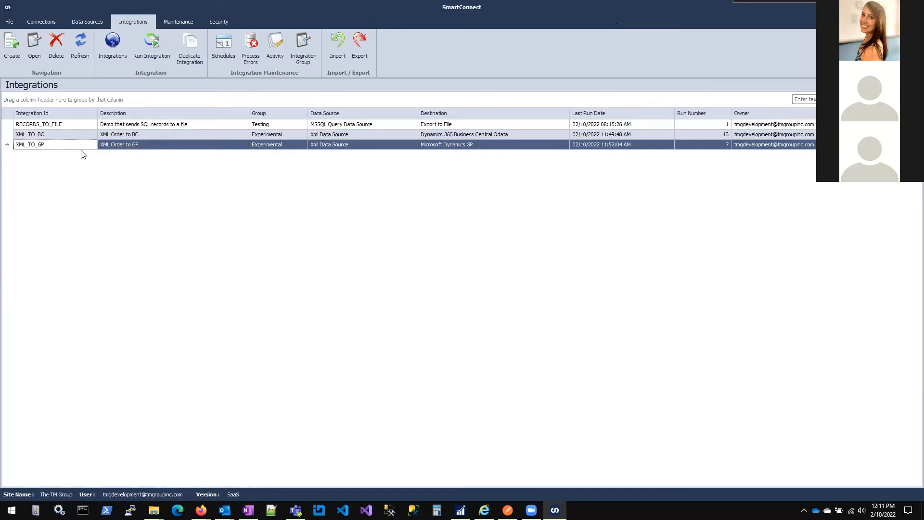
click(76, 138)
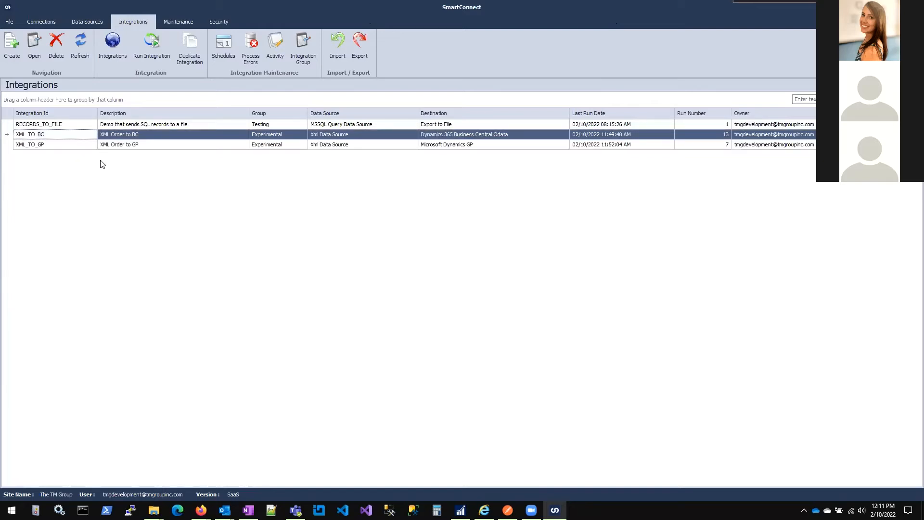
click(80, 146)
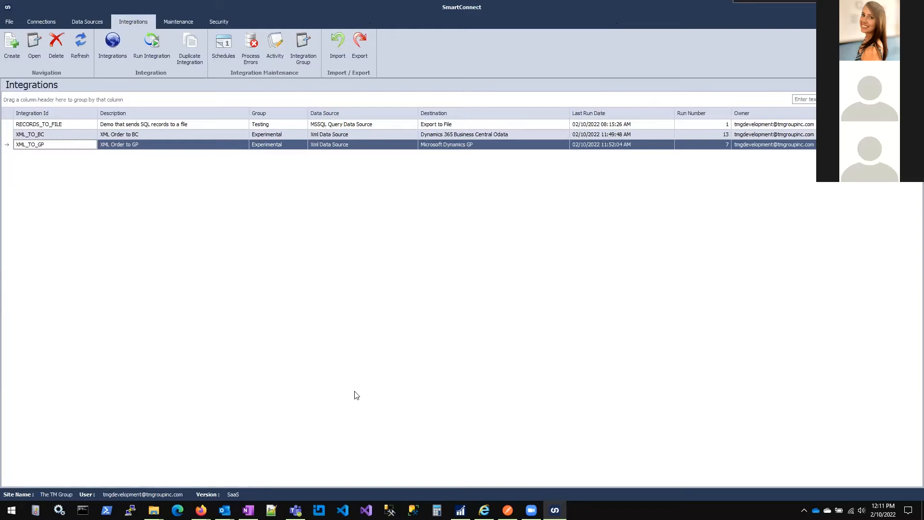
Switch to File Explorer and open order-248.xml from the SmartConnect_Demo Sources folder.
click(153, 510)
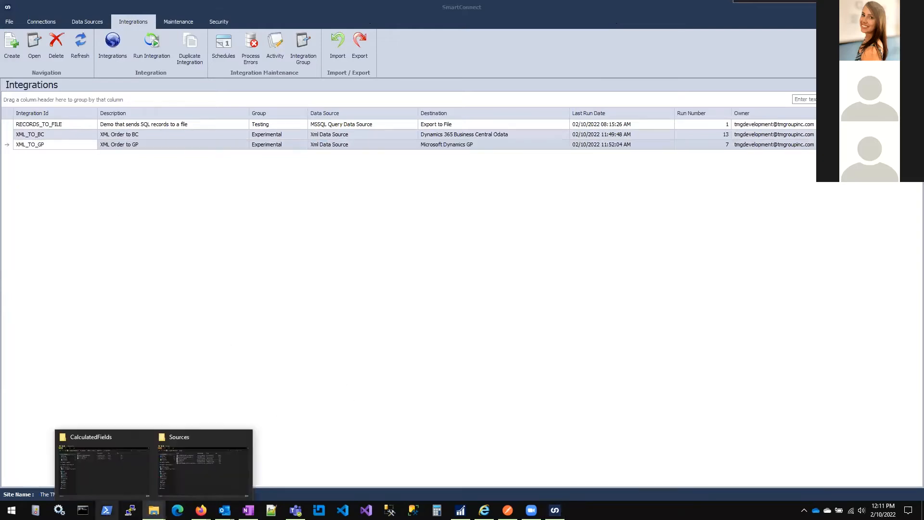
click(192, 471)
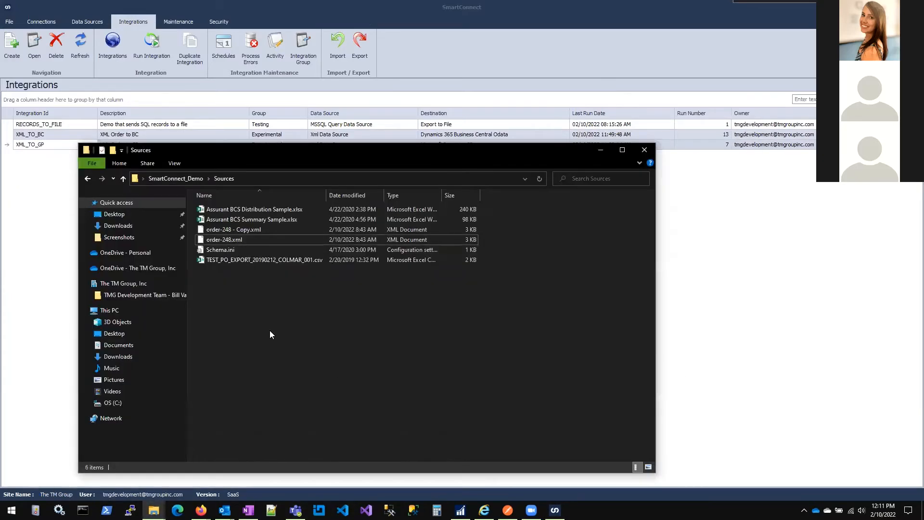
click(261, 242)
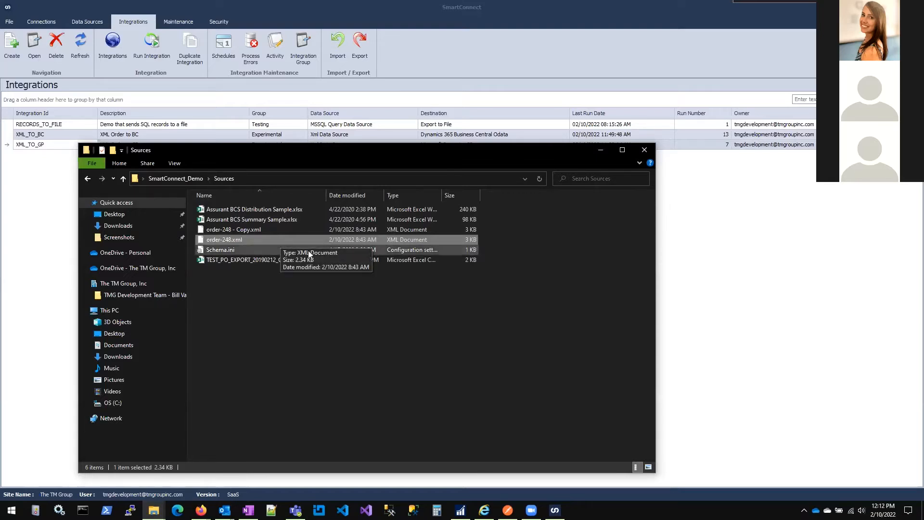
double_click(264, 240)
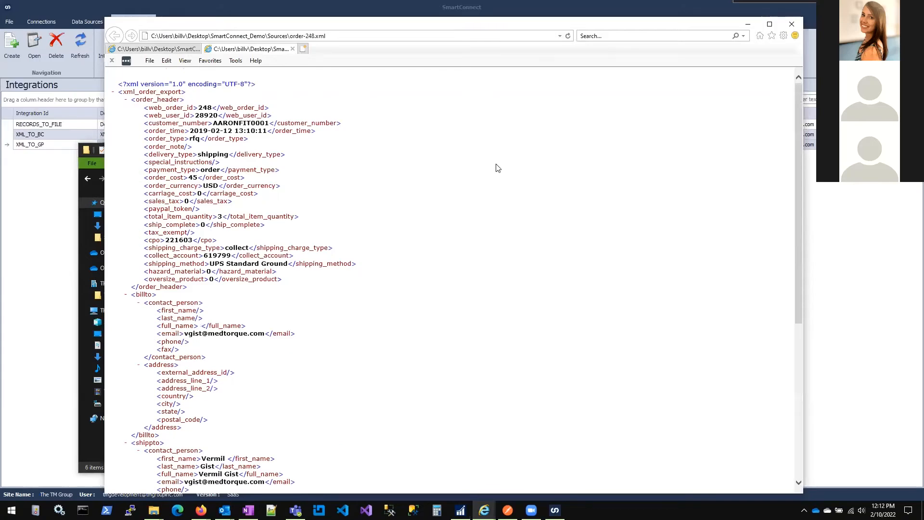
Examine the order header, billing, shipping and order line sections of the XML order, and close the file and its folder.
scroll(509, 192, down, 5)
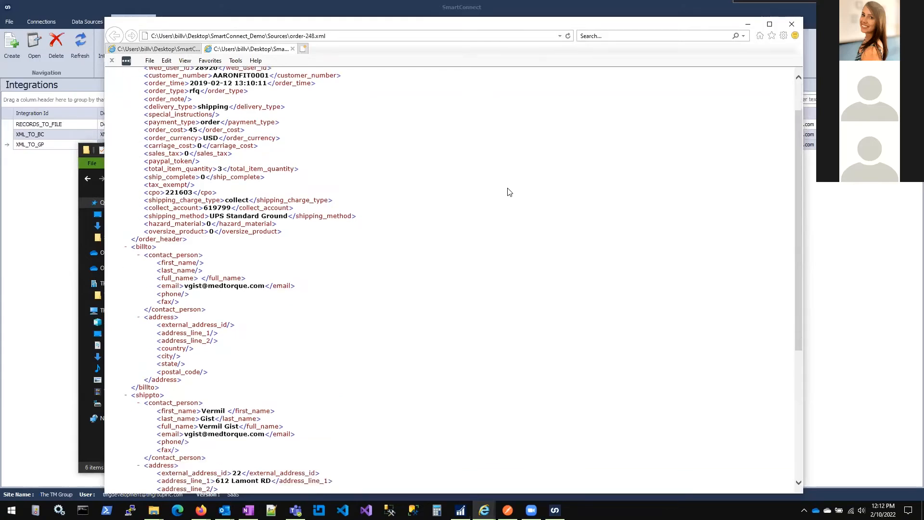
scroll(509, 192, up, 5)
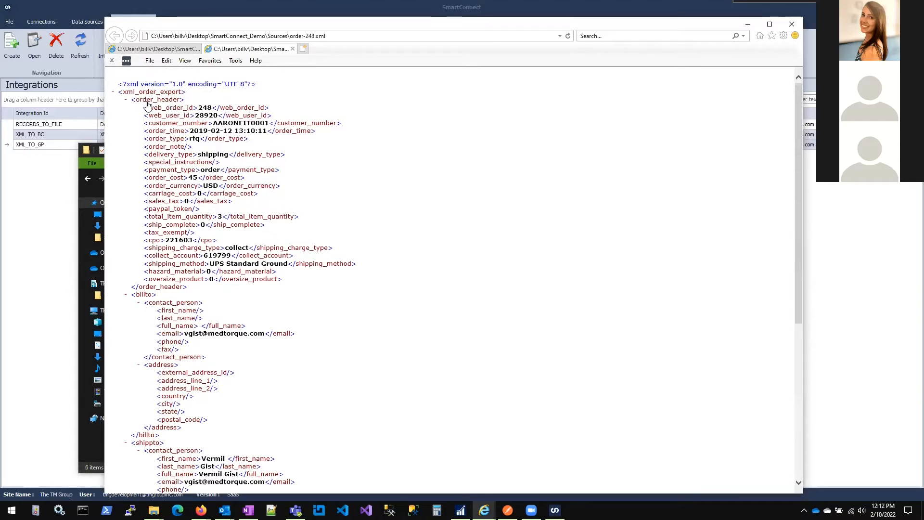
scroll(316, 193, down, 3)
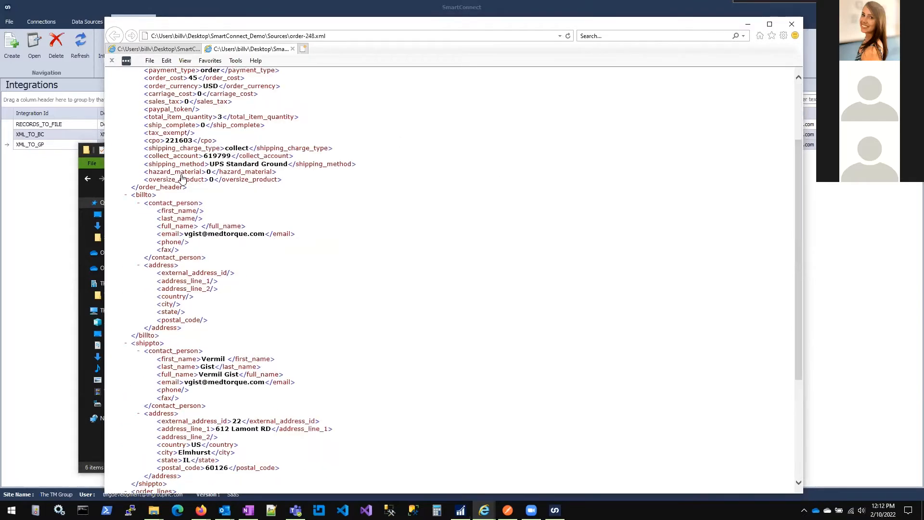
scroll(275, 239, down, 3)
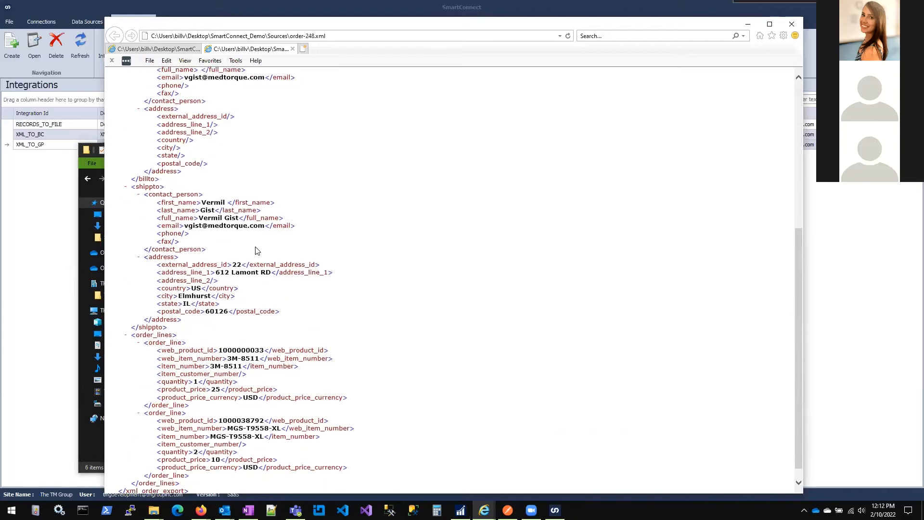
scroll(423, 246, down, 1)
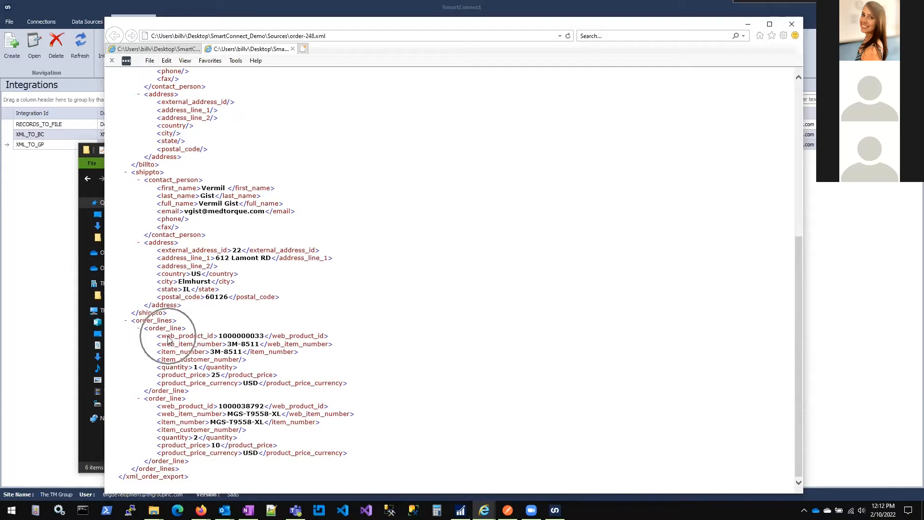
scroll(487, 280, up, 6)
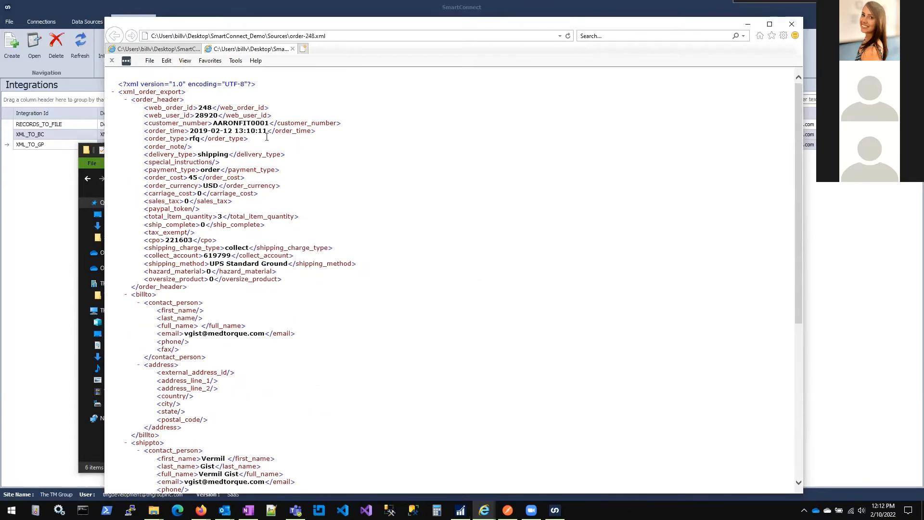
click(793, 25)
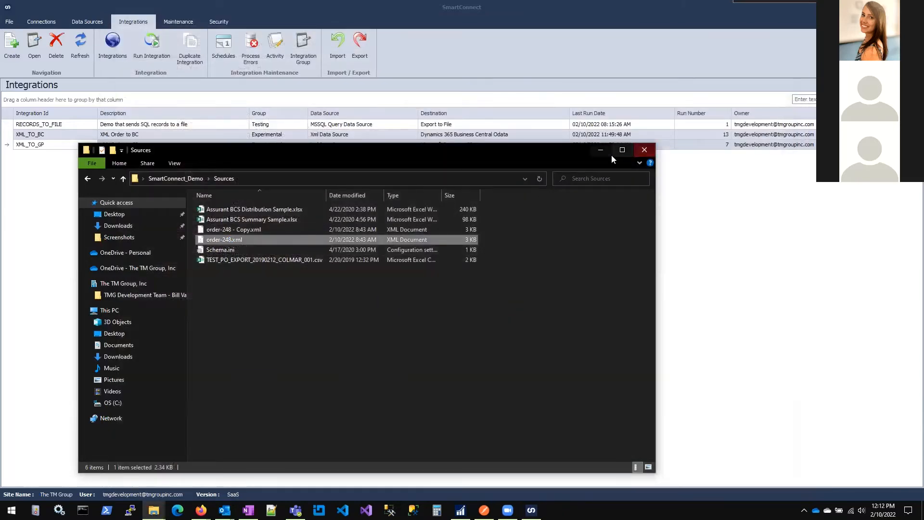
click(644, 150)
Open the XML_TO_GP integration from the integrations list.
click(55, 138)
click(60, 145)
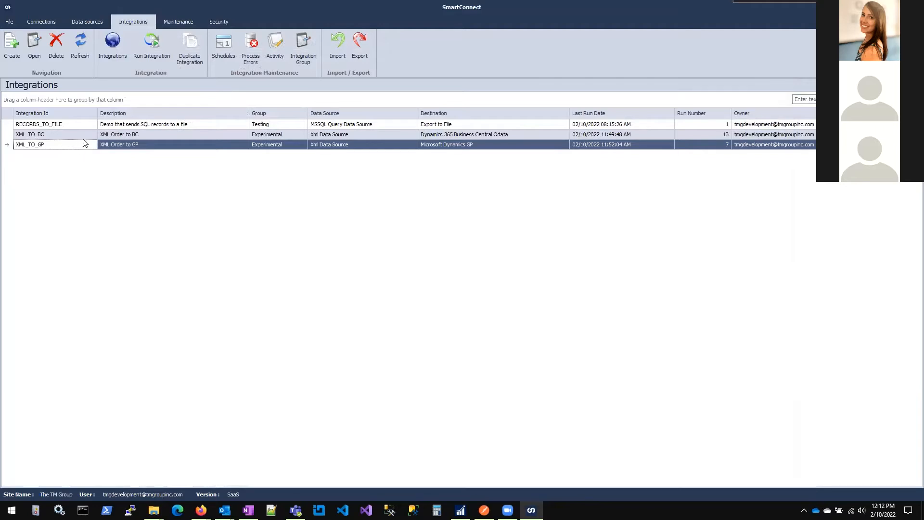
double_click(70, 145)
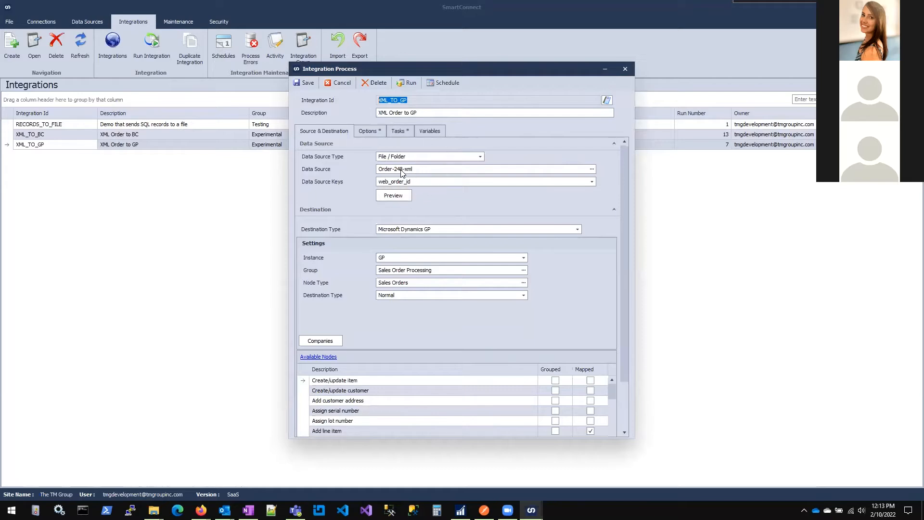
Preview the integration's source data in a widened window to examine the order columns, and close the preview.
click(397, 197)
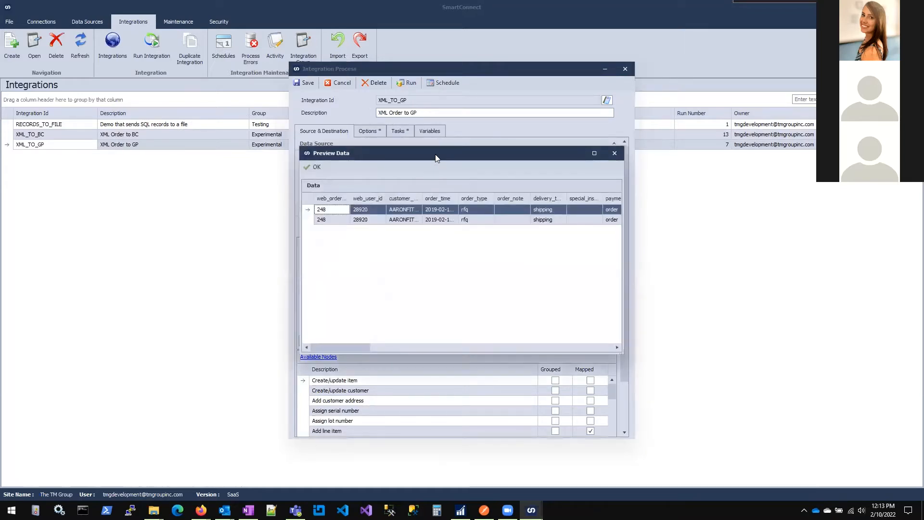
drag(430, 158, 200, 182)
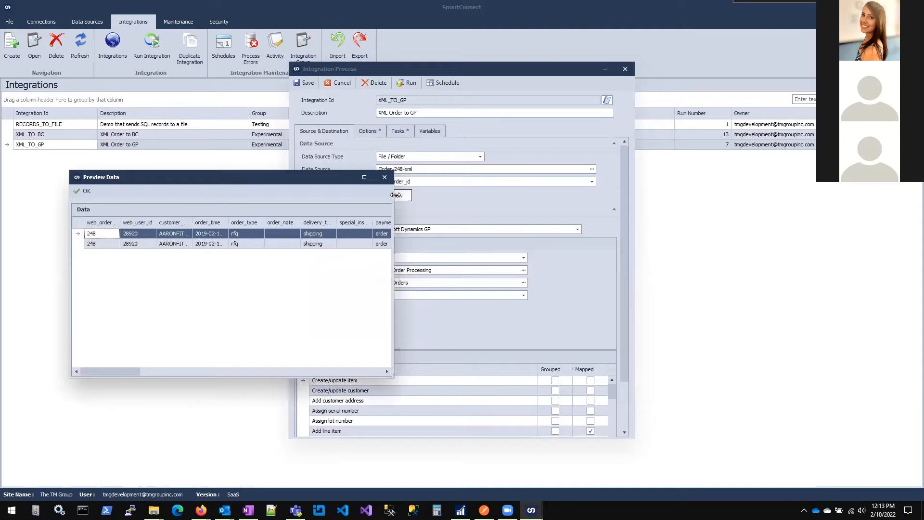
drag(395, 195, 894, 197)
drag(466, 182, 445, 183)
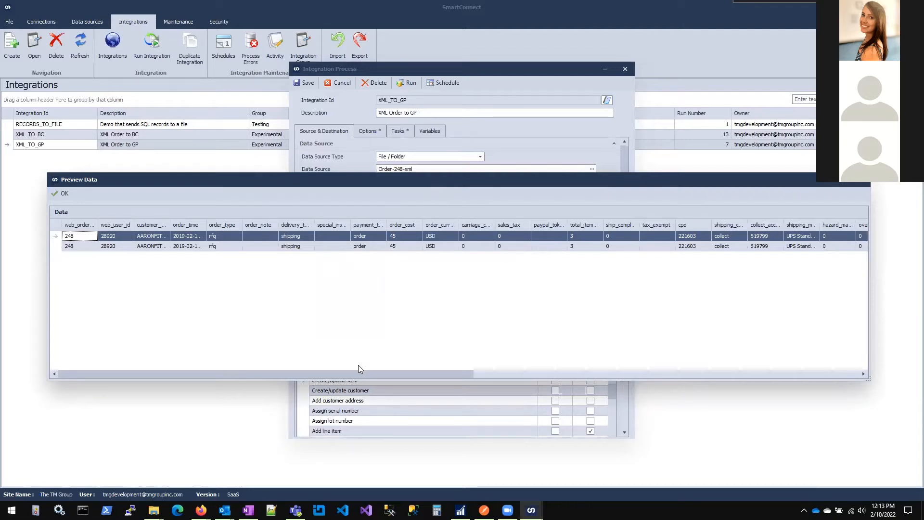
drag(261, 373, 207, 372)
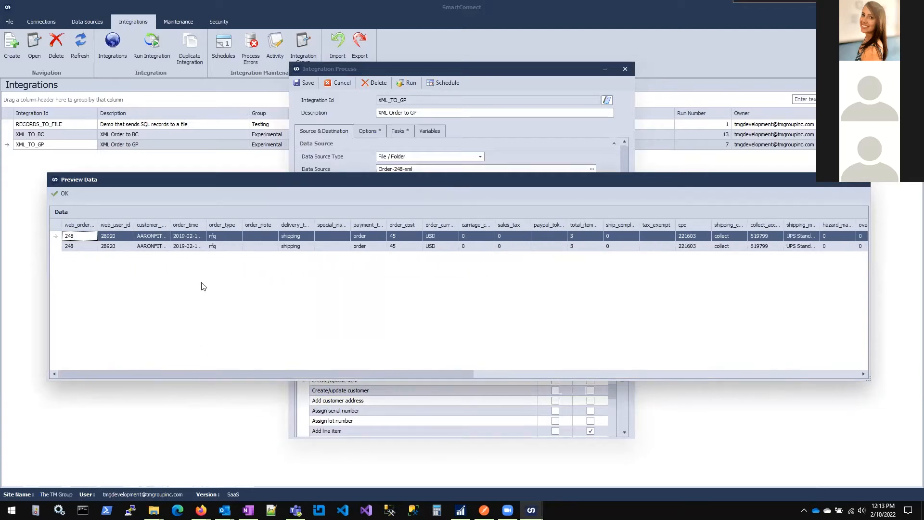
click(61, 195)
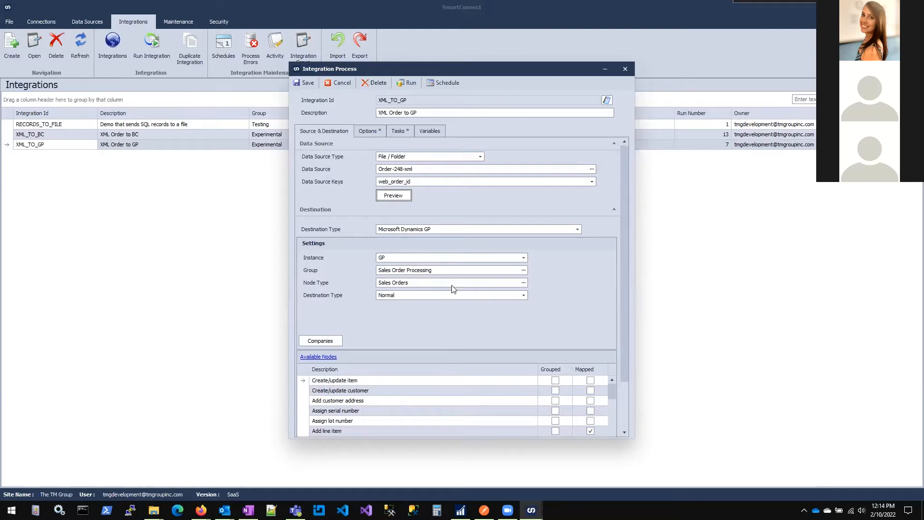
Check the destination's selected companies and examine which available nodes are grouped and mapped, including Create sales transaction and Add line item.
click(322, 341)
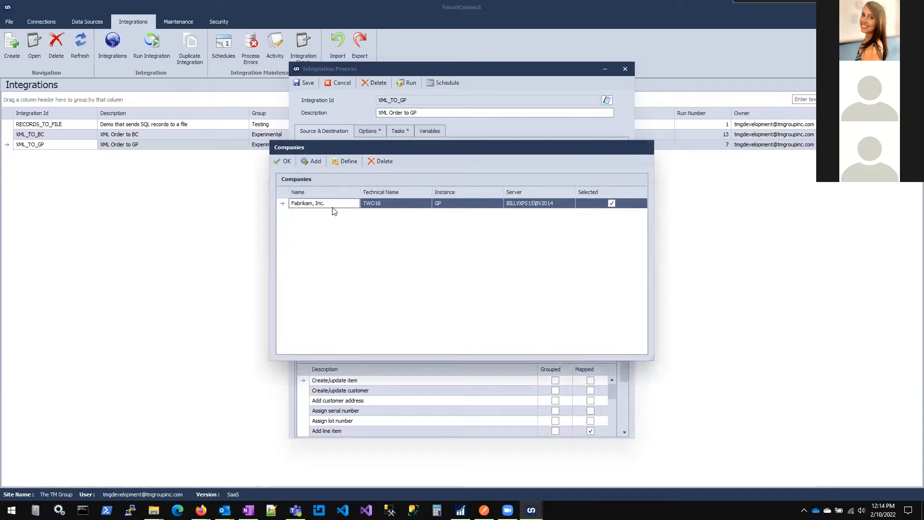
click(286, 162)
drag(624, 314, 619, 354)
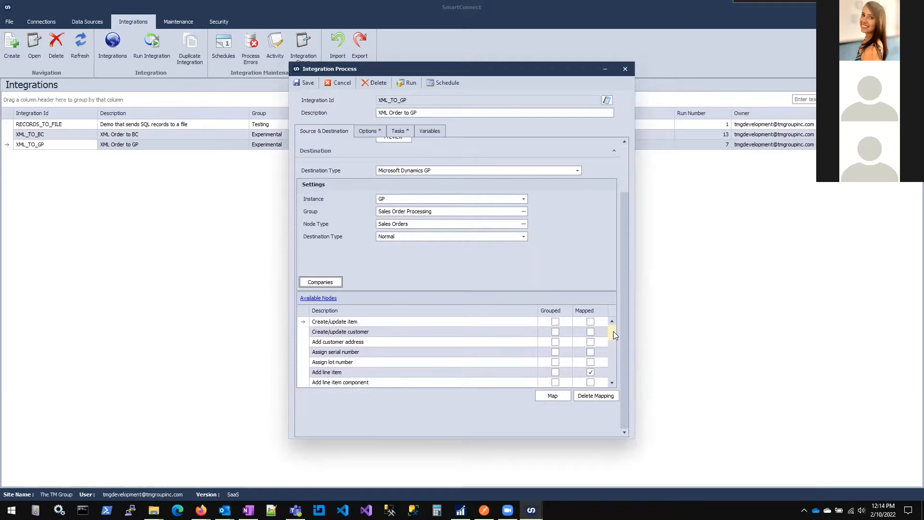
drag(613, 332, 609, 379)
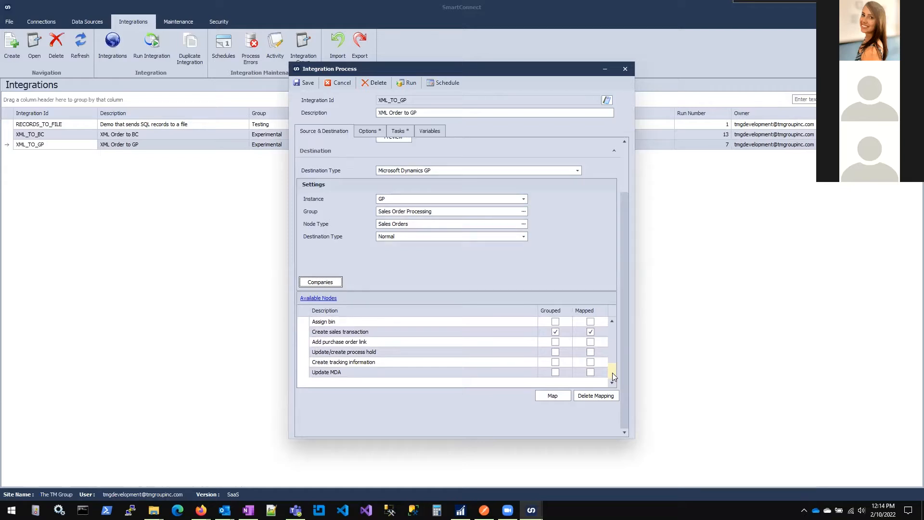
drag(612, 373, 617, 333)
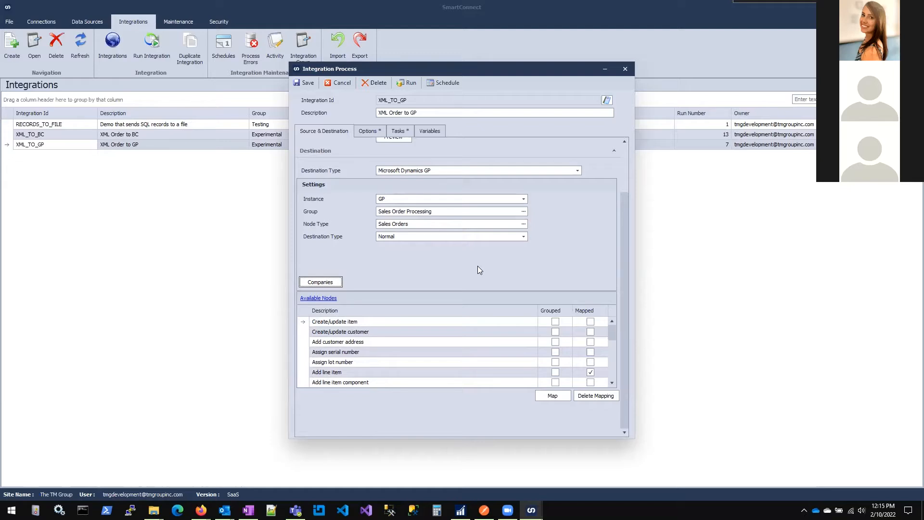
drag(614, 331, 608, 360)
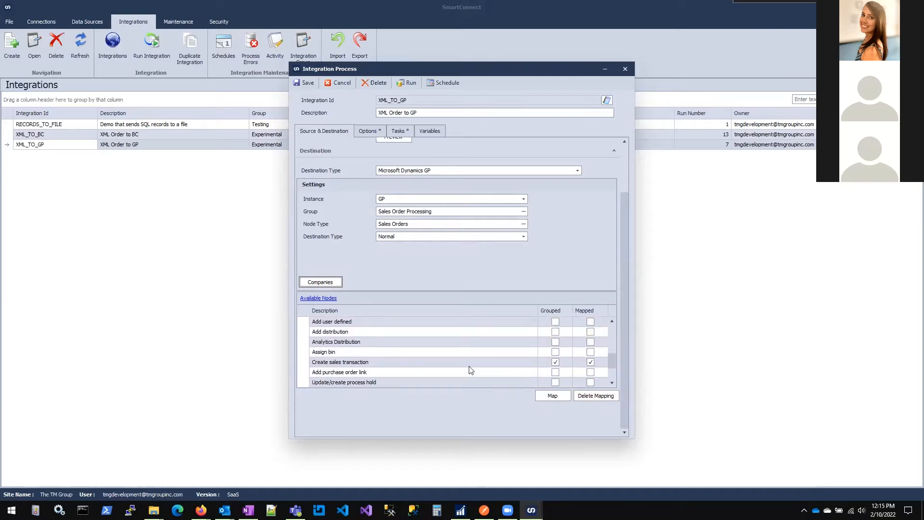
click(445, 363)
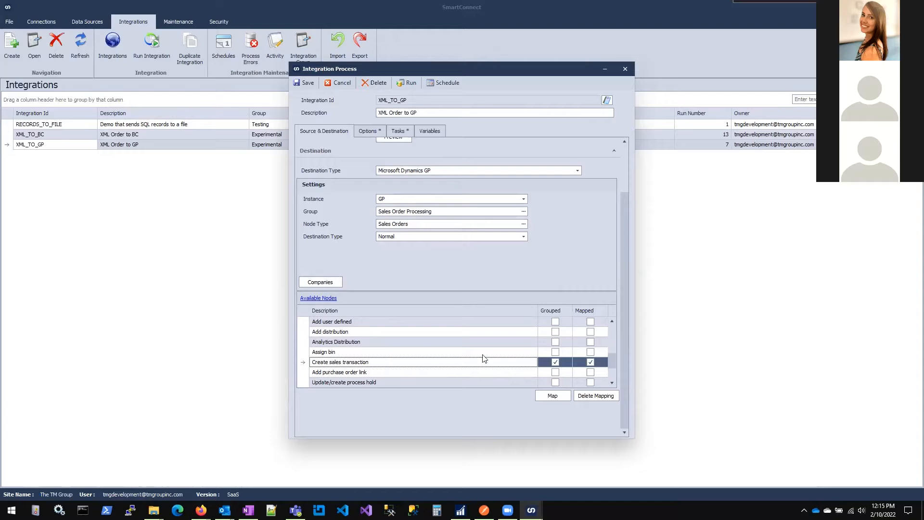
drag(610, 361, 616, 341)
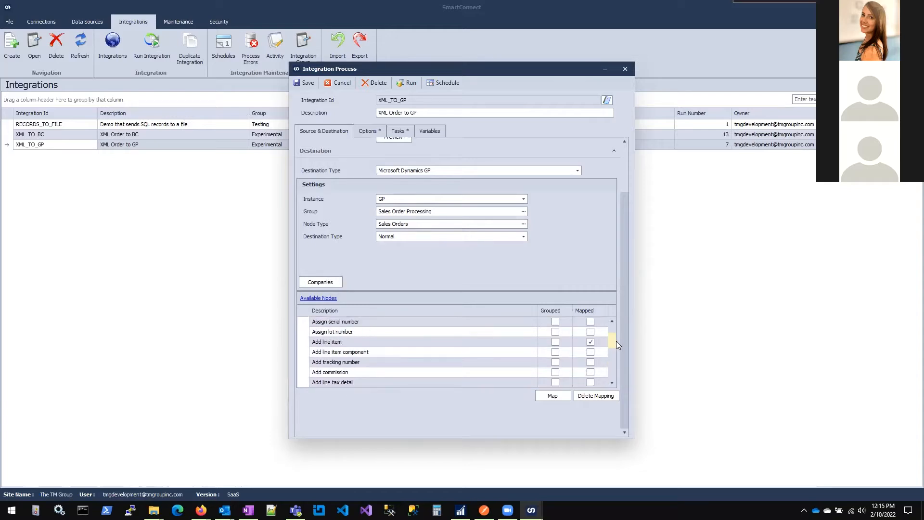
Open the mapping of the Create sales transaction node and sort its source columns by name.
click(449, 342)
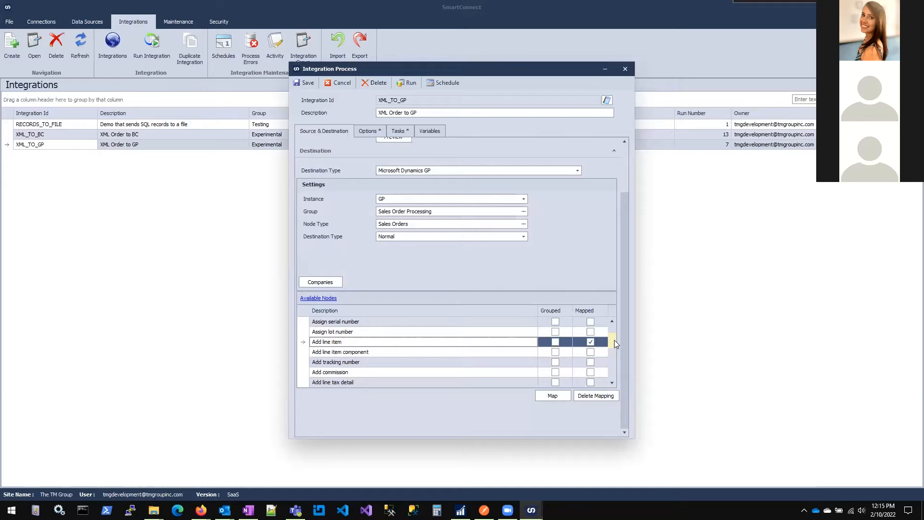
drag(611, 340, 609, 362)
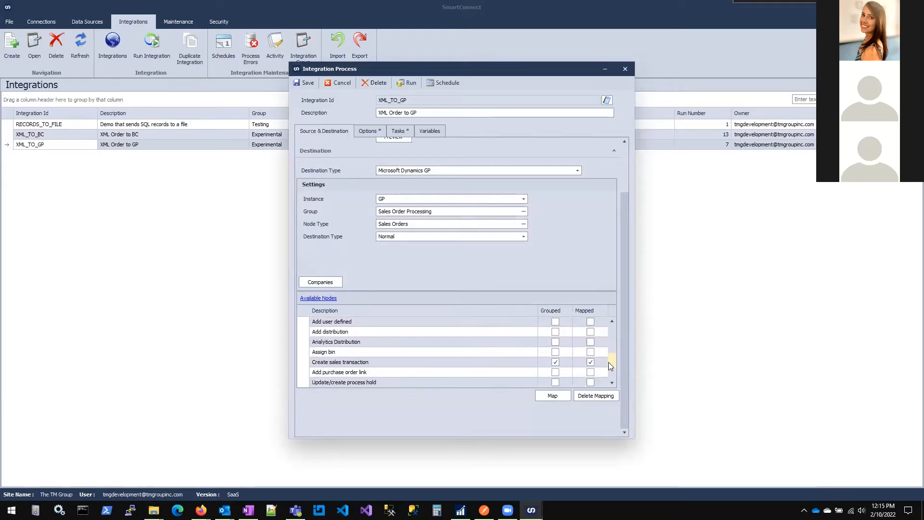
click(454, 364)
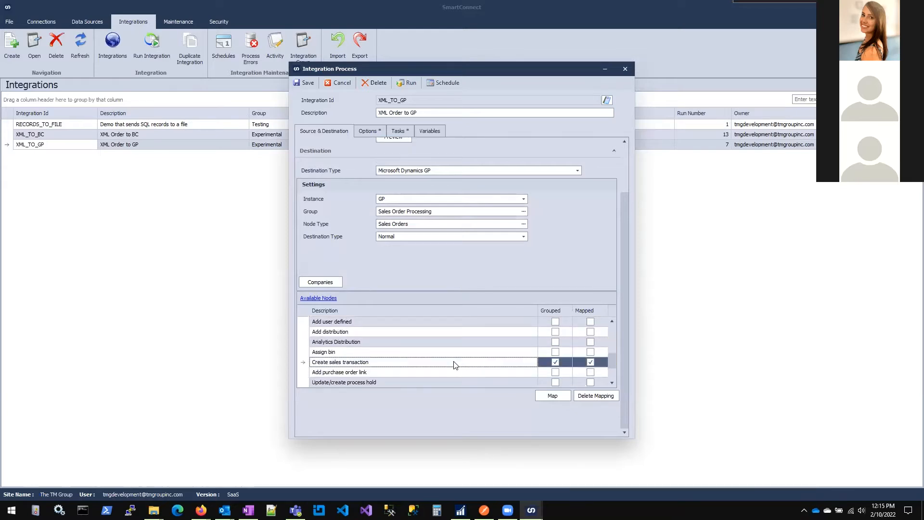
double_click(455, 364)
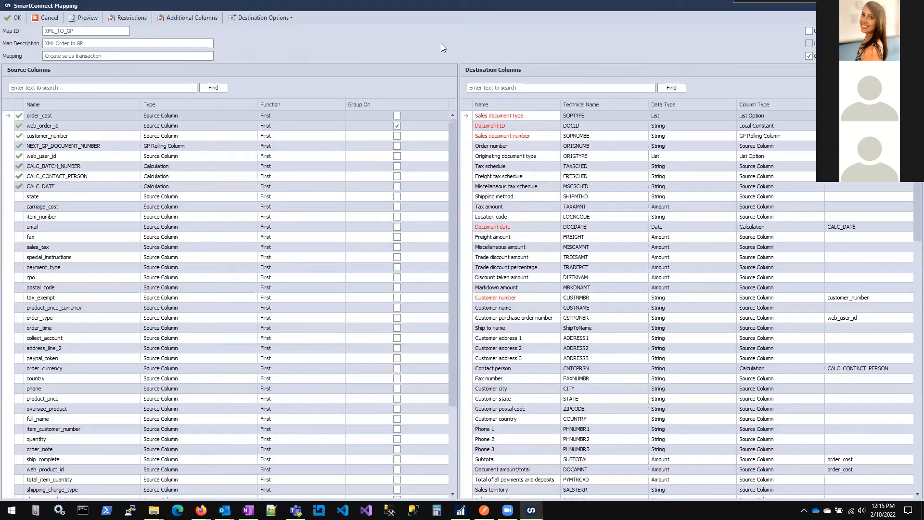
key(ctrl)
key(ctrl)
click(68, 105)
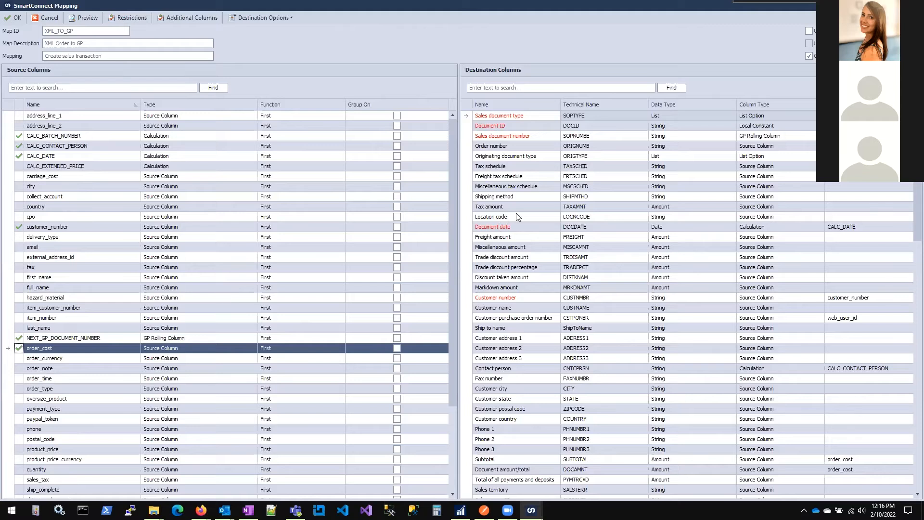
Map the order_currency source column to the Tax amount destination column.
click(530, 156)
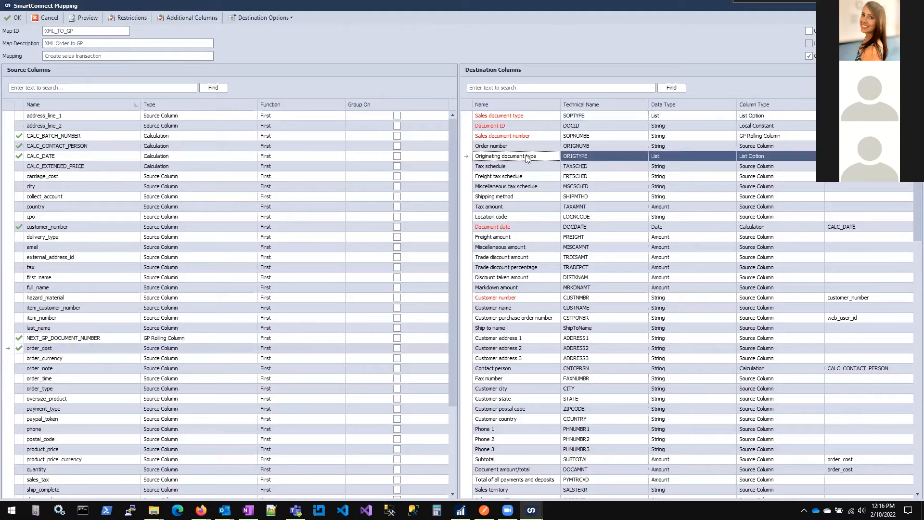
click(516, 209)
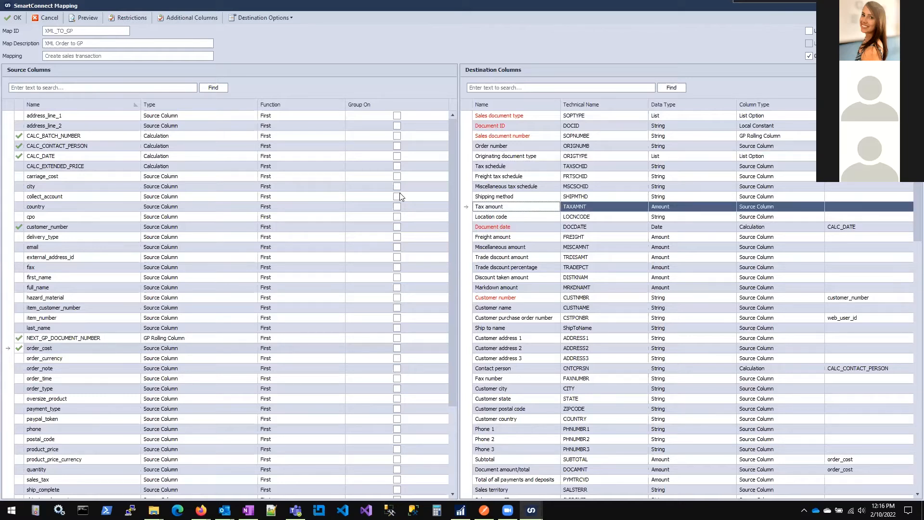
click(78, 276)
scroll(85, 320, down, 2)
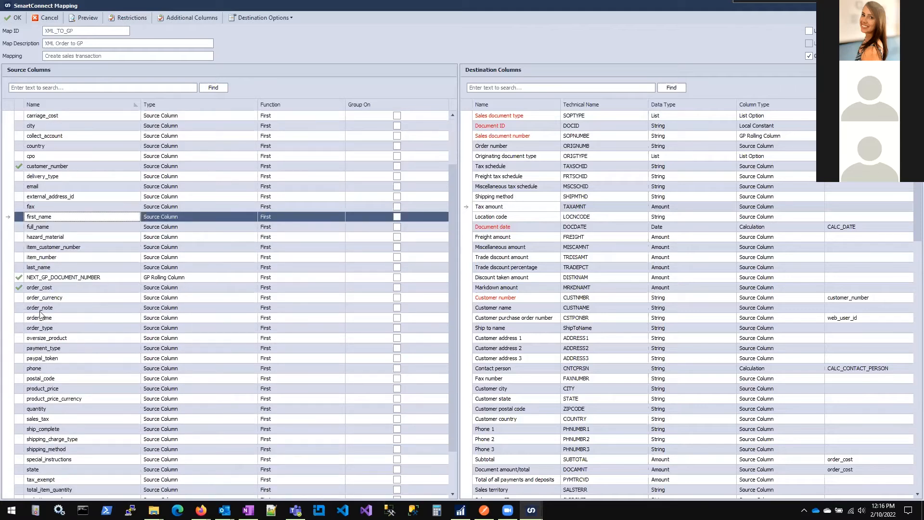
click(60, 289)
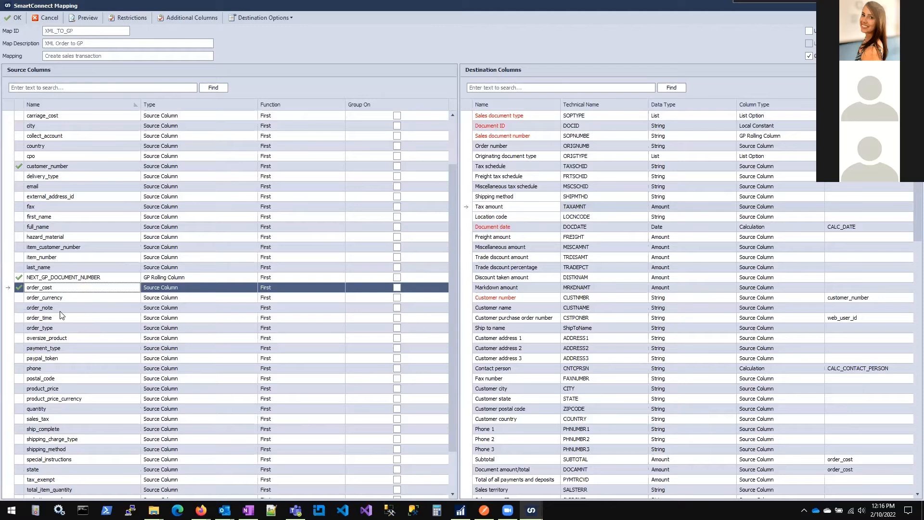
click(52, 298)
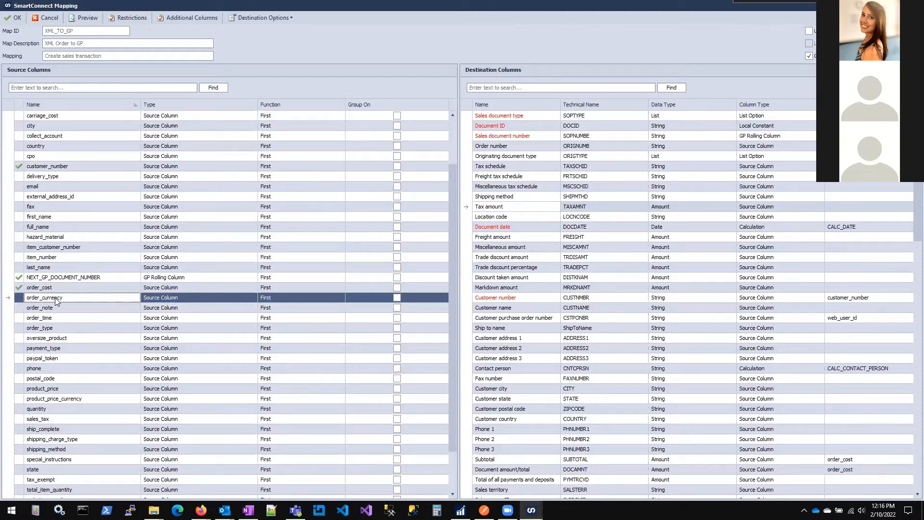
drag(58, 300, 489, 210)
click(839, 206)
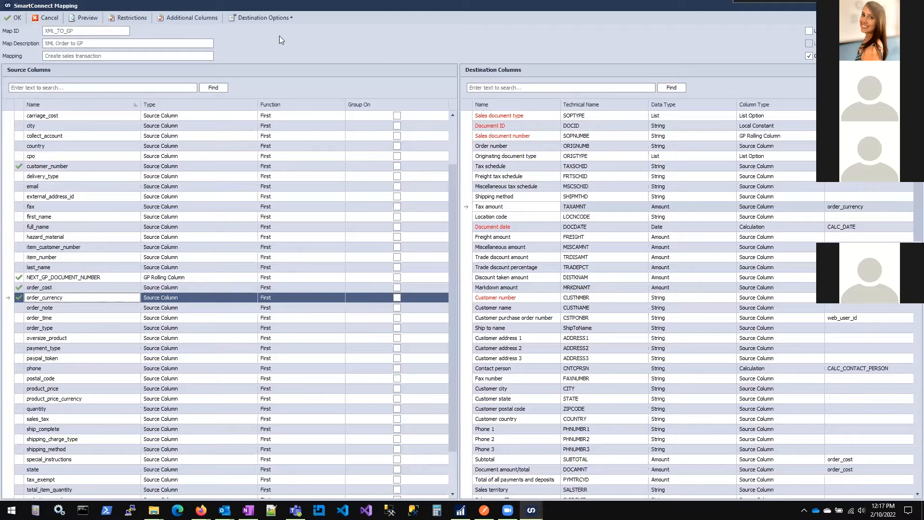
Check the available destination options and clear the order_currency mapping from Tax amount.
click(255, 17)
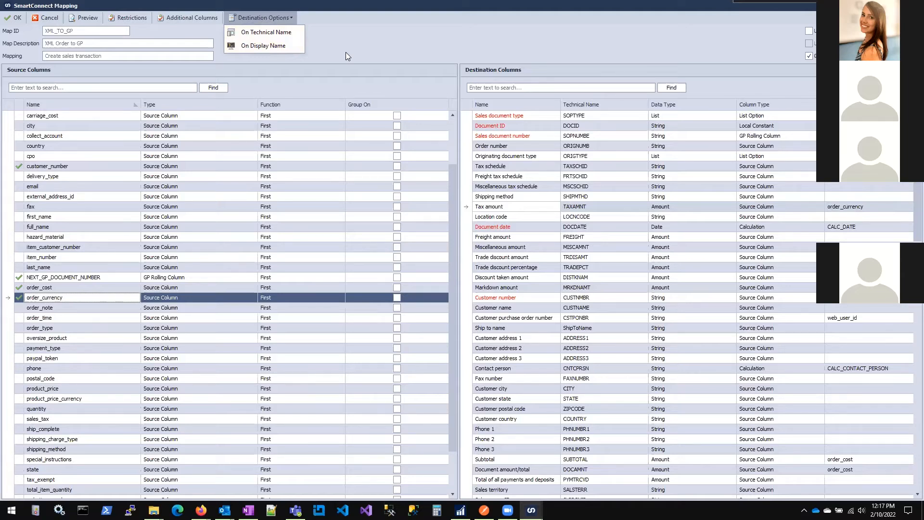
click(433, 56)
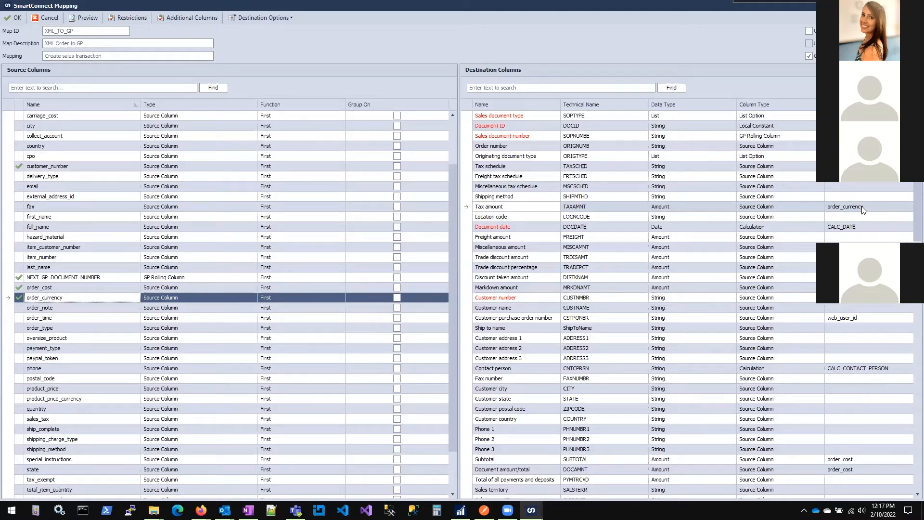
click(514, 217)
click(518, 208)
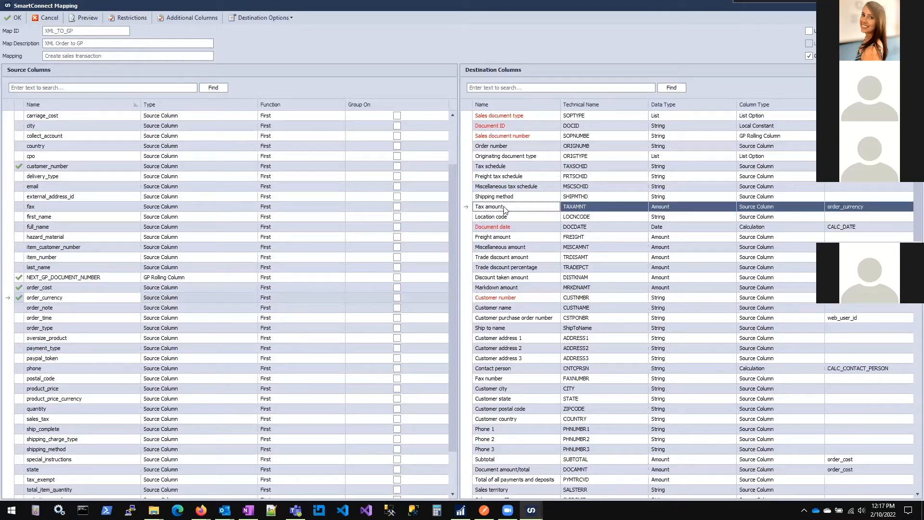
click(860, 207)
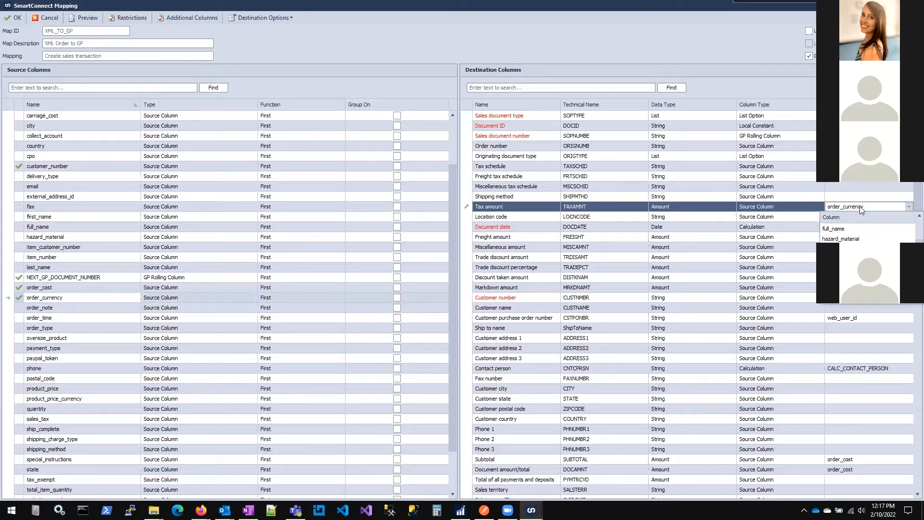
click(860, 207)
key(Delete)
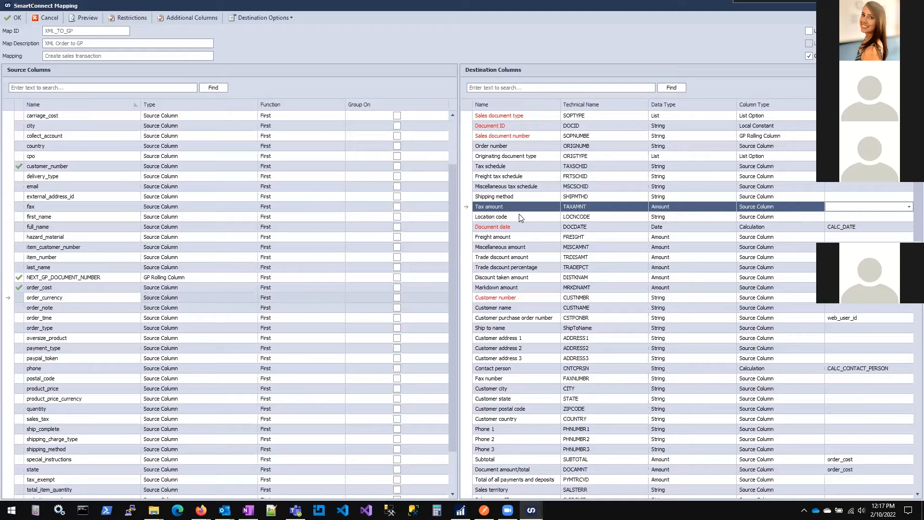
click(533, 257)
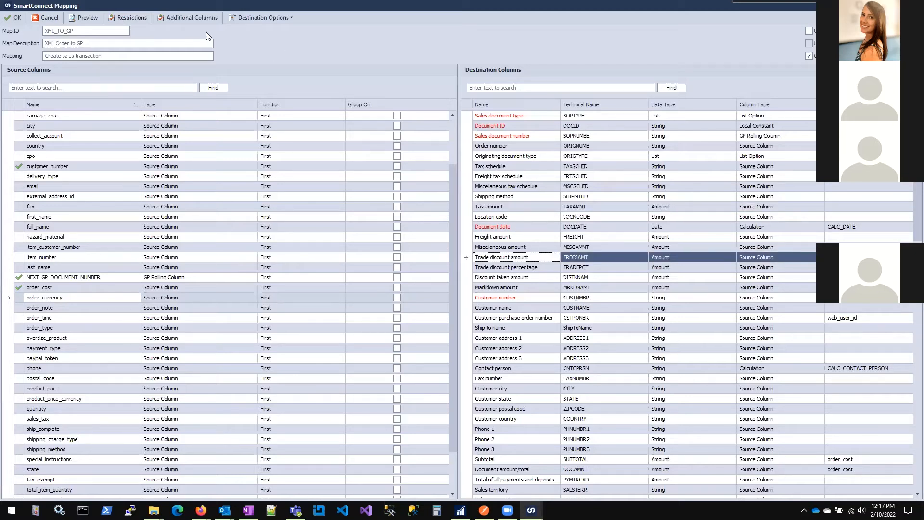
Open the CALC_CONTACT_PERSON calculation from the mapping's additional columns.
click(186, 18)
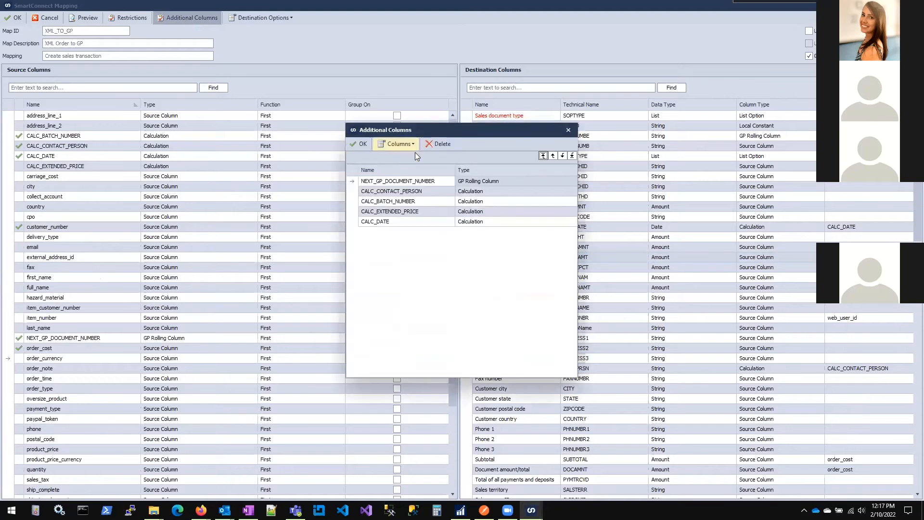
click(410, 223)
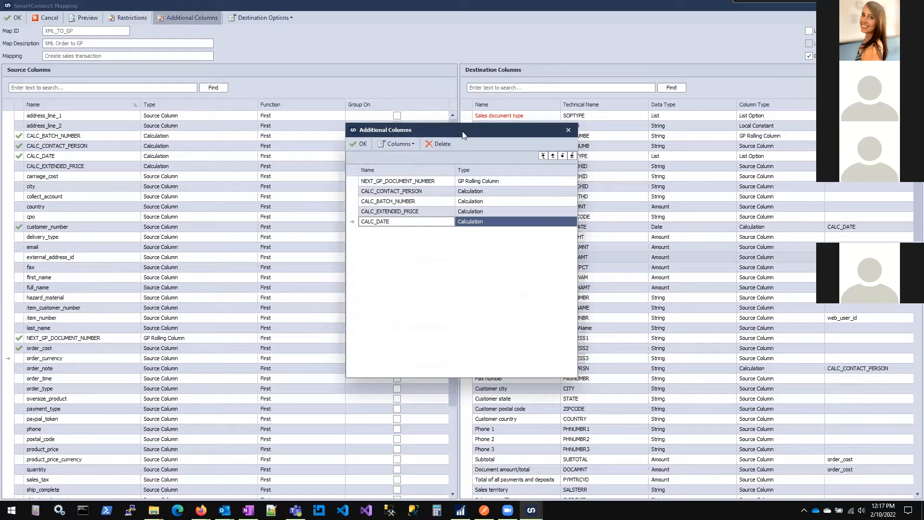
click(408, 192)
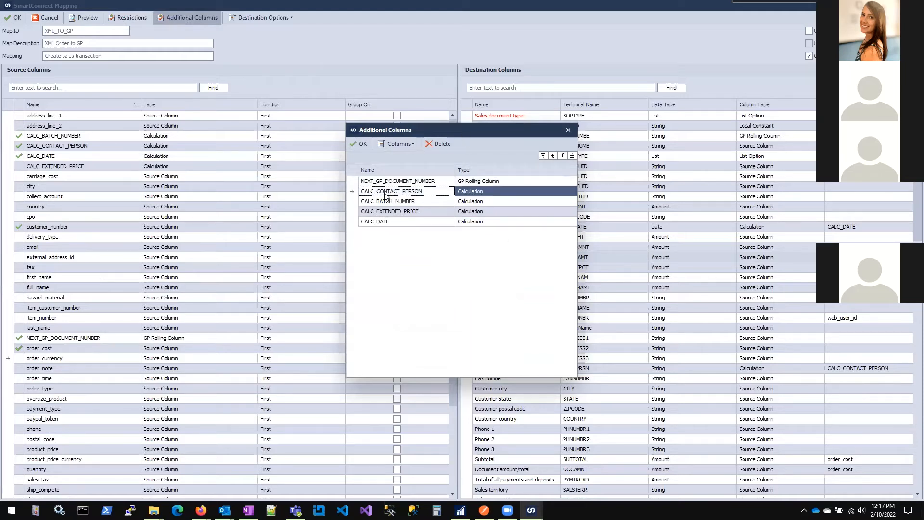
double_click(434, 195)
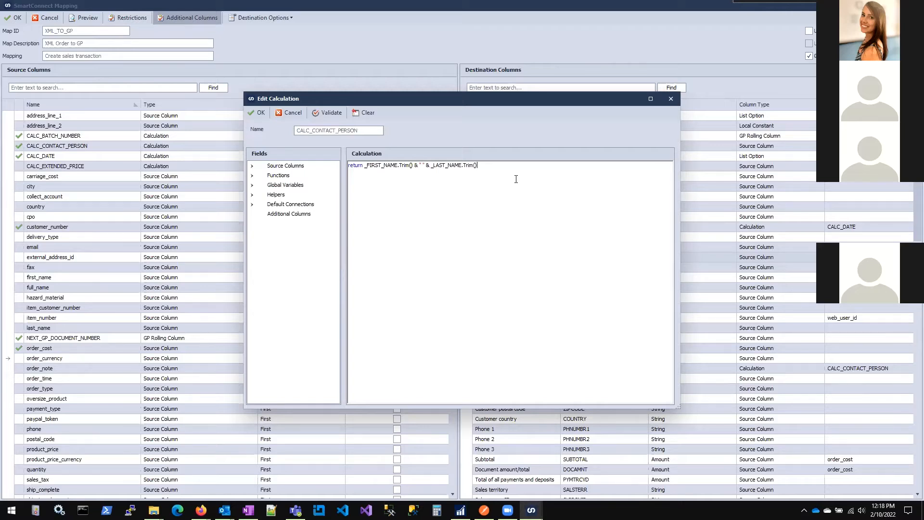
Examine how the contact person formula joins the trimmed name fields, browse the available functions, and close the calculation without changes.
drag(365, 166, 395, 165)
click(420, 166)
double_click(434, 166)
drag(419, 166, 427, 165)
click(578, 200)
click(252, 176)
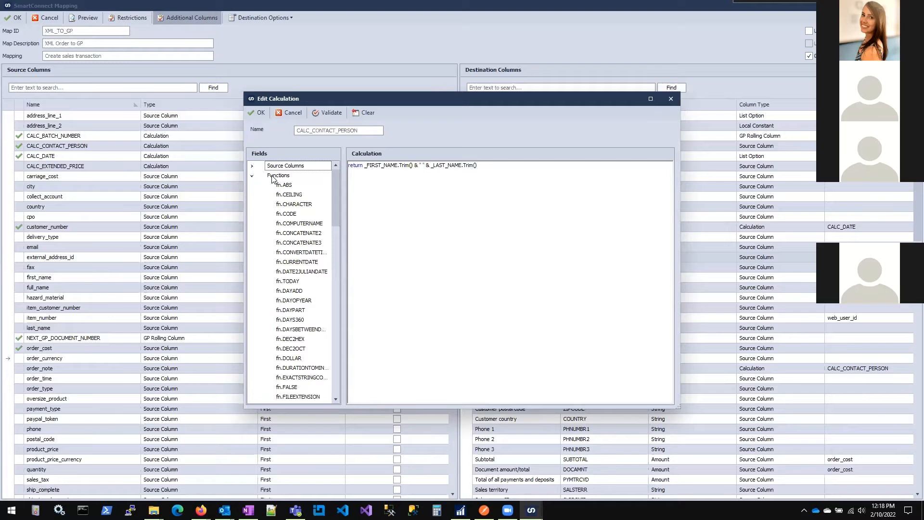
mouse_move(337, 196)
mouse_down()
mouse_move(335, 210)
mouse_move(338, 193)
mouse_up()
click(252, 177)
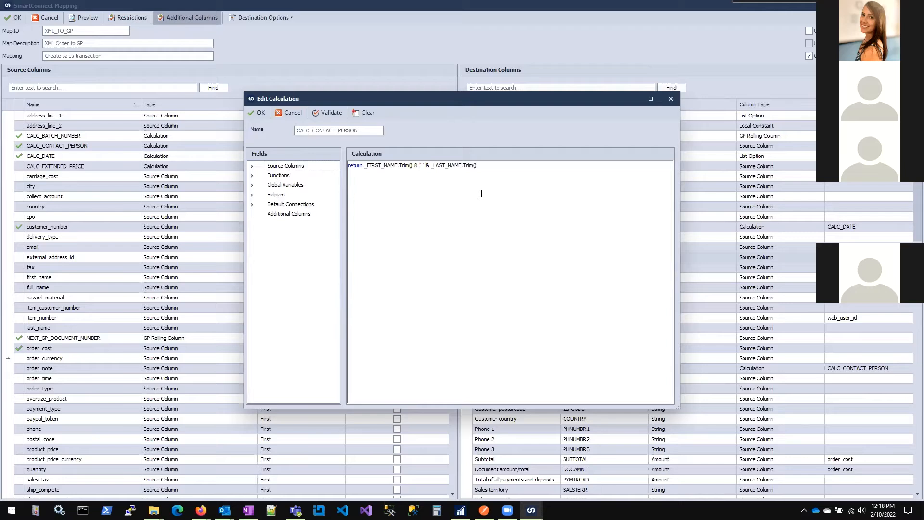
click(288, 113)
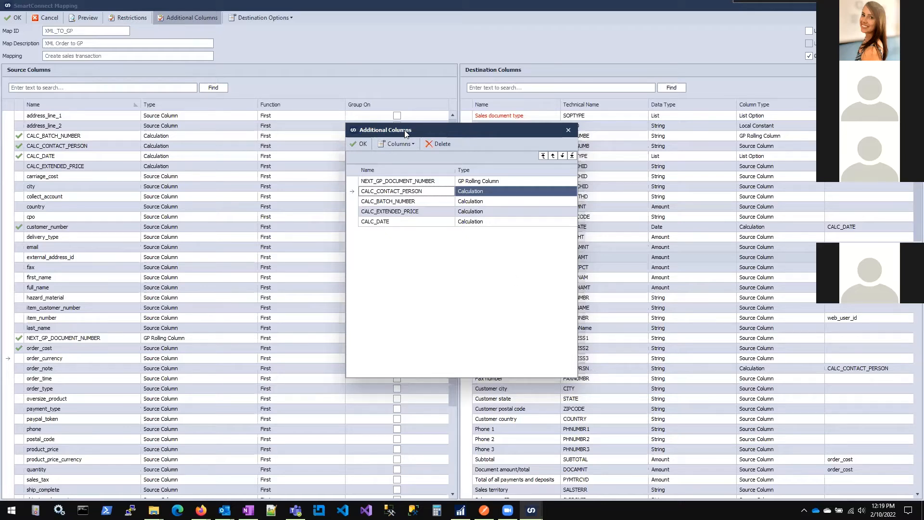
Check which additional column types can be added, and accept the Create sales transaction mapping.
click(398, 144)
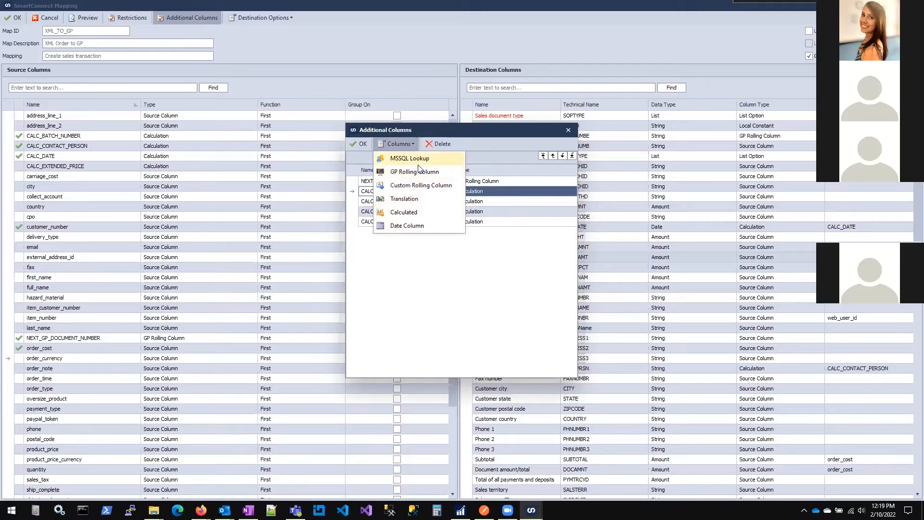
click(465, 272)
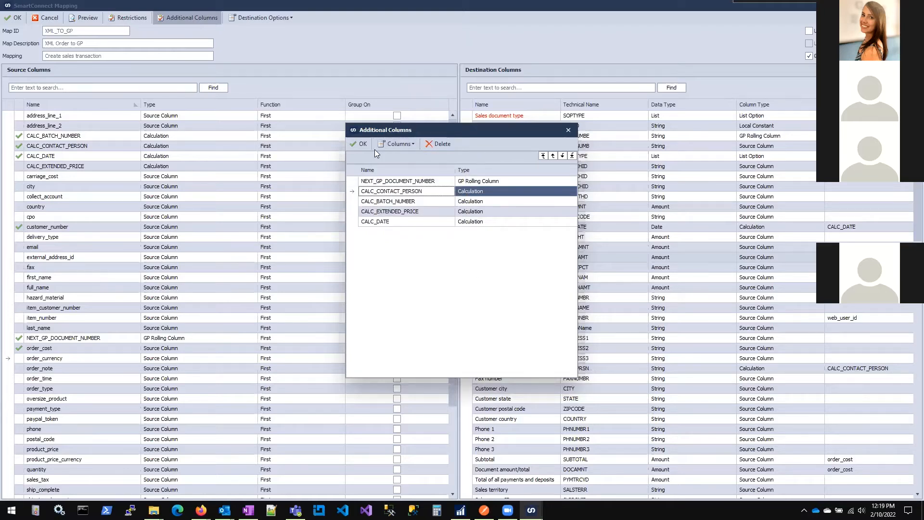
click(362, 144)
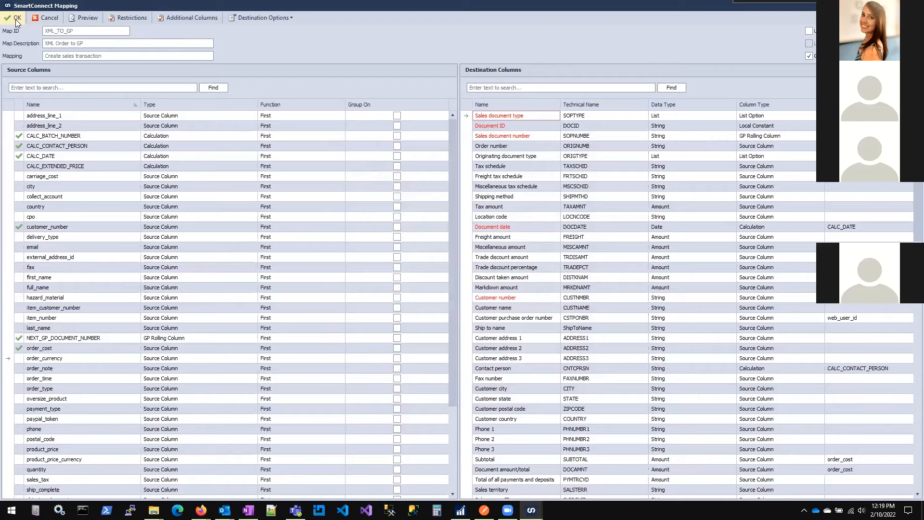
click(16, 19)
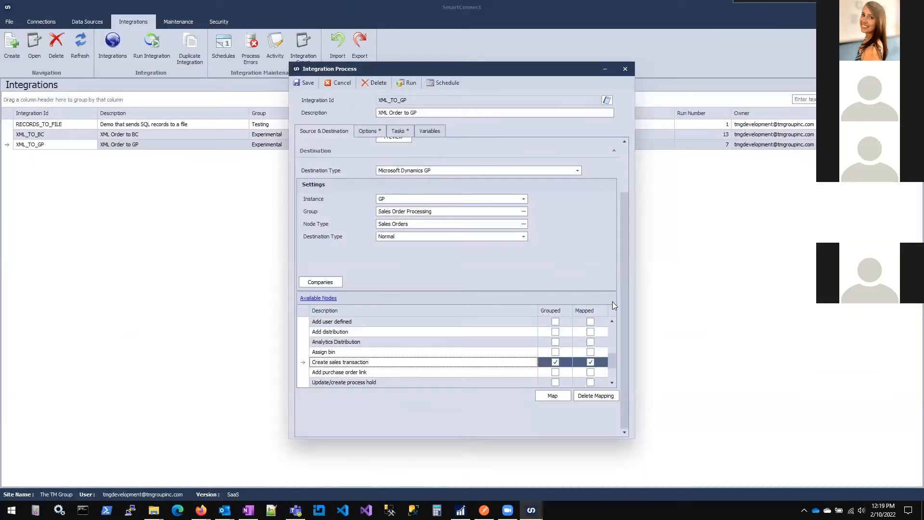
Close the XML_TO_GP integration and check the schedules list before returning to the integrations list.
drag(623, 279, 625, 220)
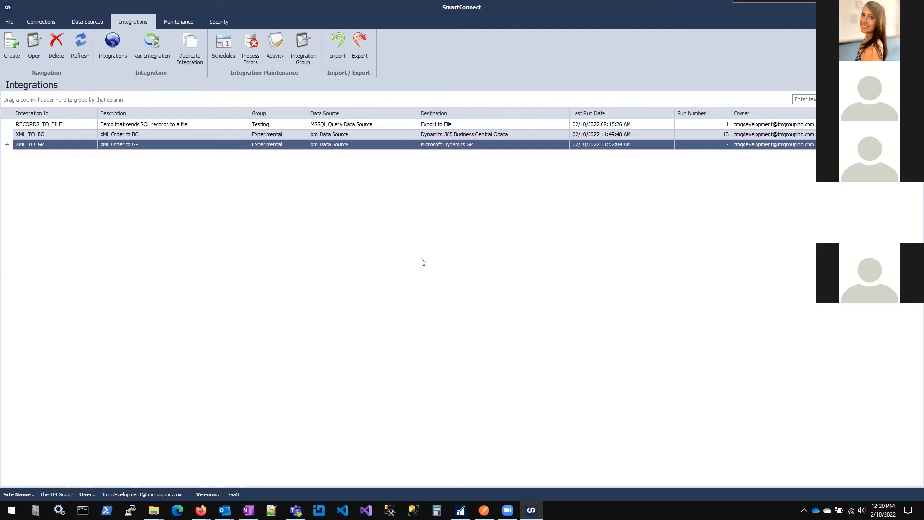
click(224, 45)
click(71, 141)
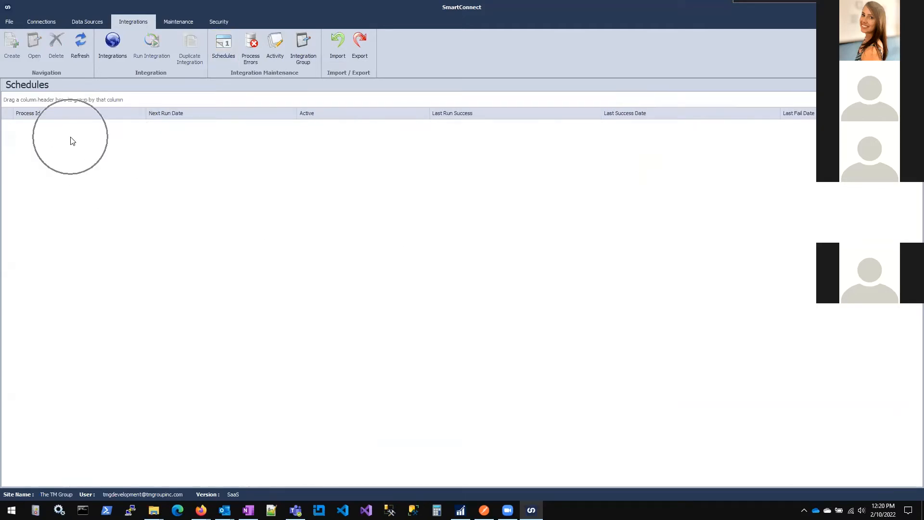
click(112, 59)
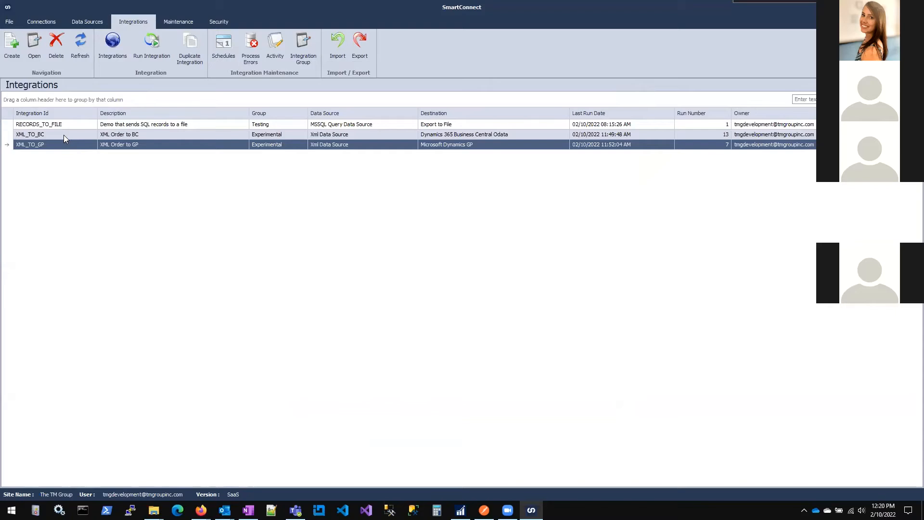
Run the XML_TO_GP integration, close its progress window, and switch to Microsoft Dynamics GP.
click(146, 48)
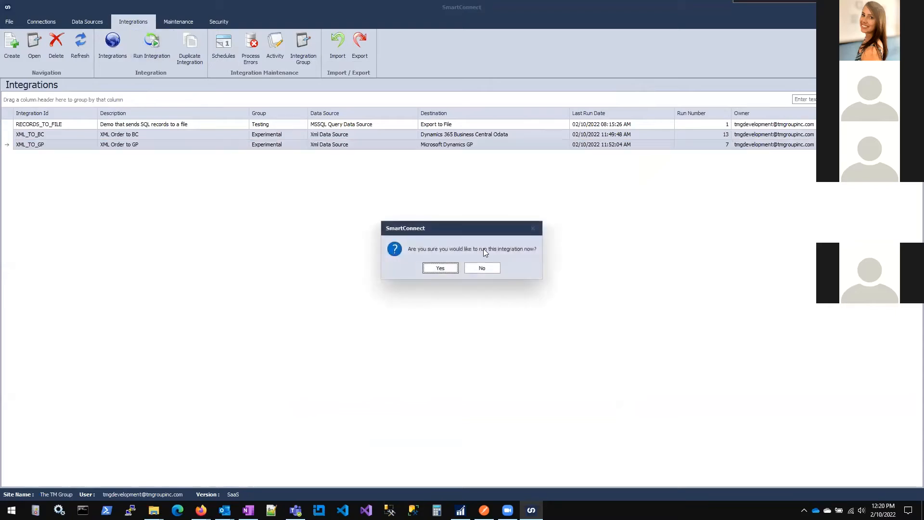
click(441, 270)
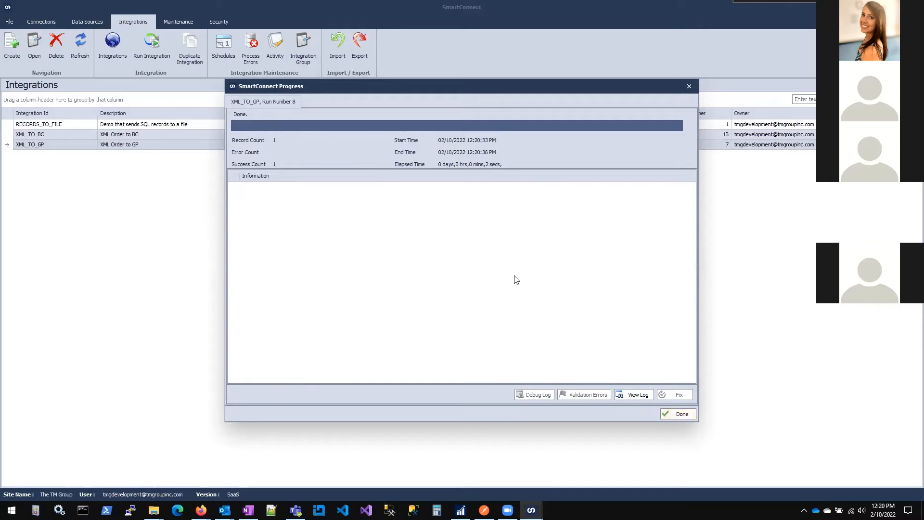
click(678, 415)
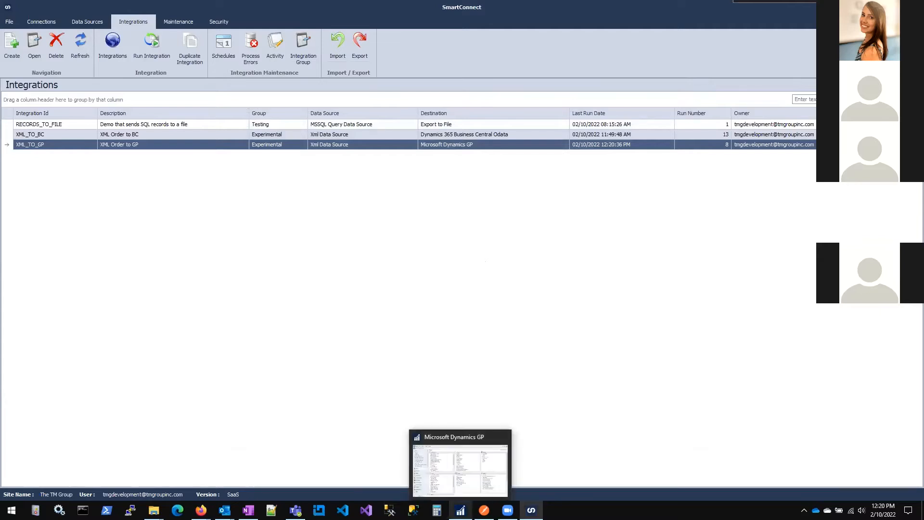
click(461, 509)
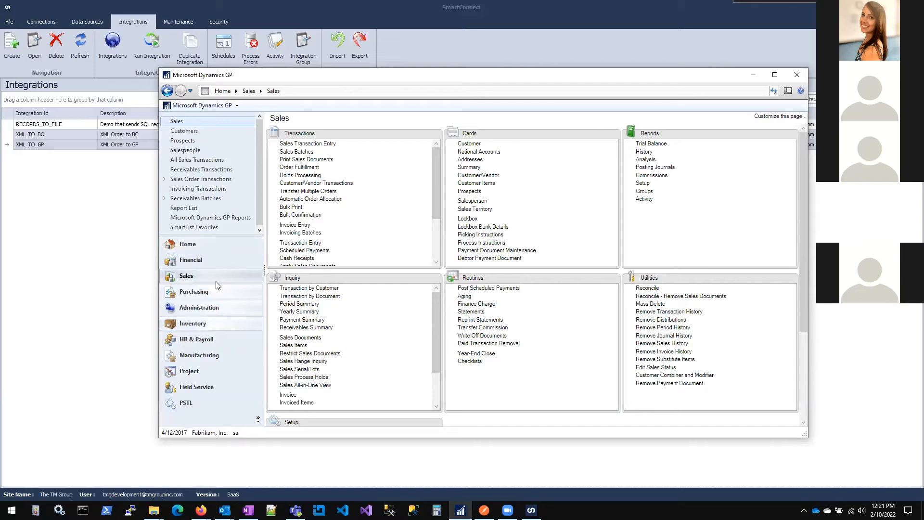
Open the XML_TO_GP integration in SmartConnect to check its source and destination settings, and return to Microsoft Dynamics GP.
click(211, 275)
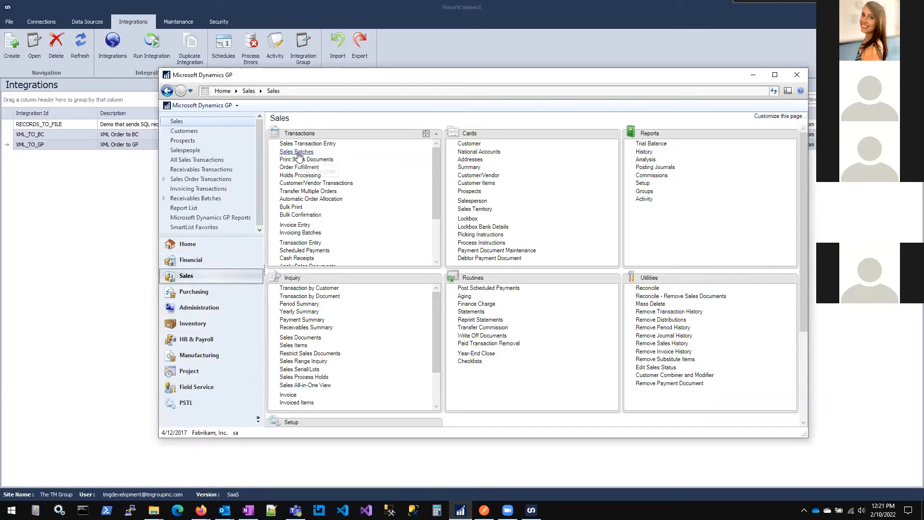
click(48, 146)
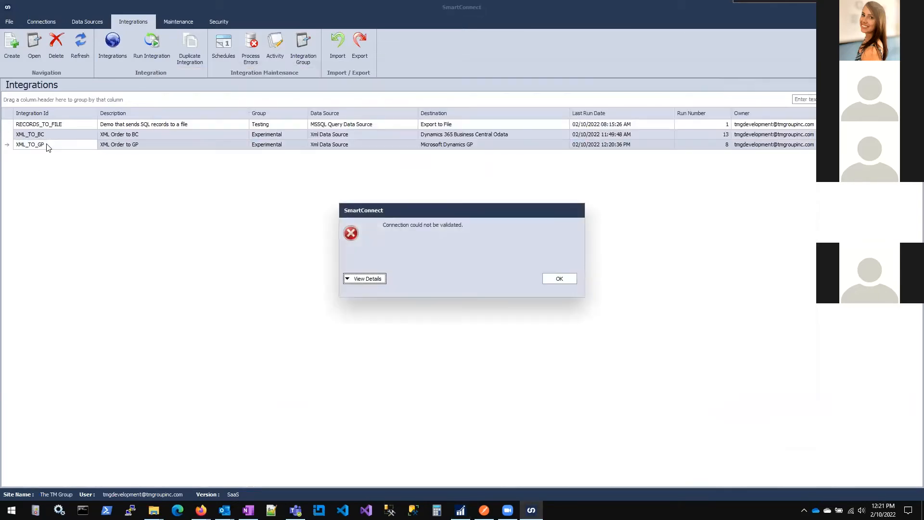
click(560, 279)
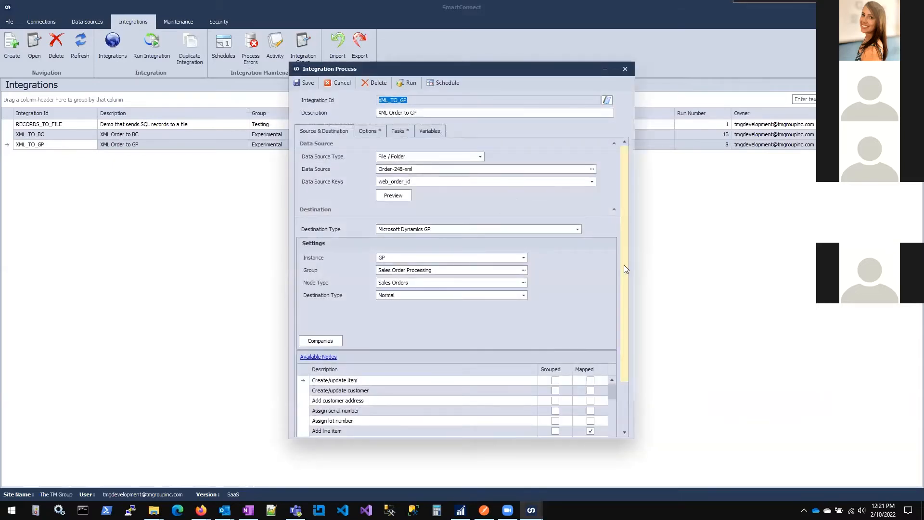
click(460, 510)
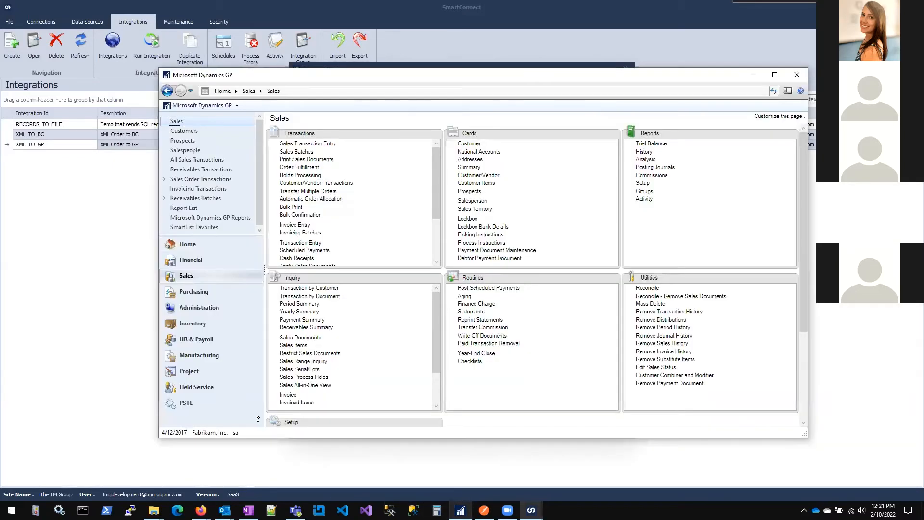
Look up the sales batches and open batch SOP_XML_02_22.
click(297, 153)
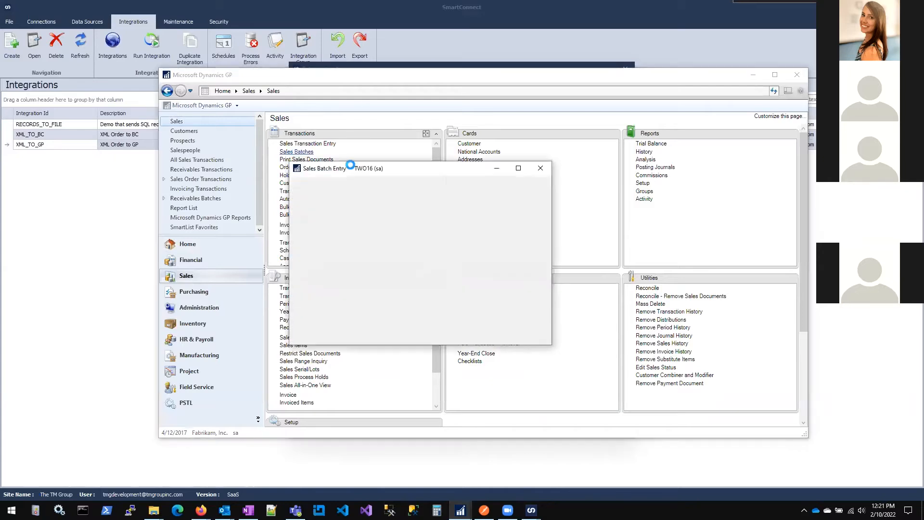
click(405, 232)
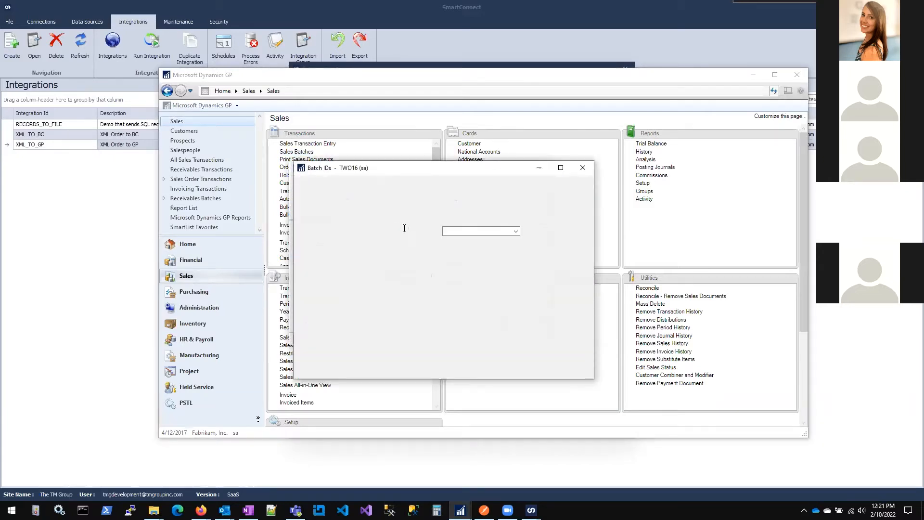
click(358, 321)
scroll(362, 323, down, 5)
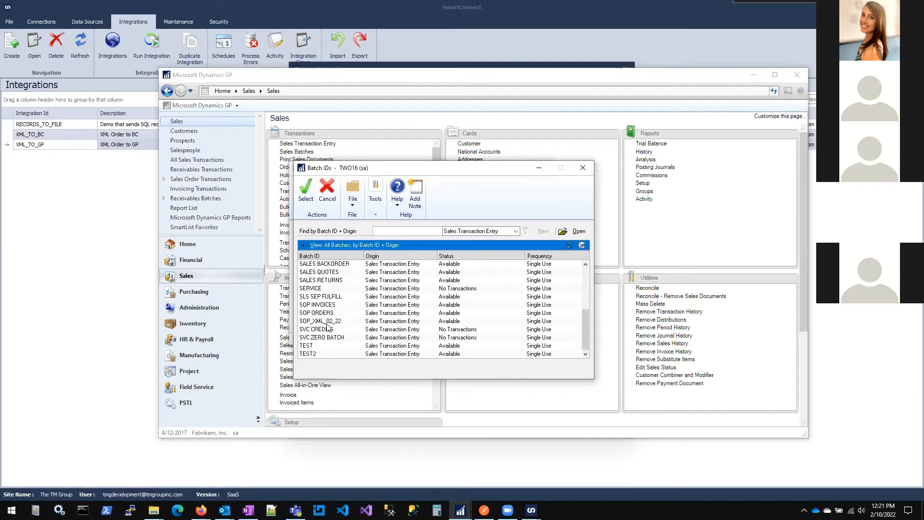
click(310, 324)
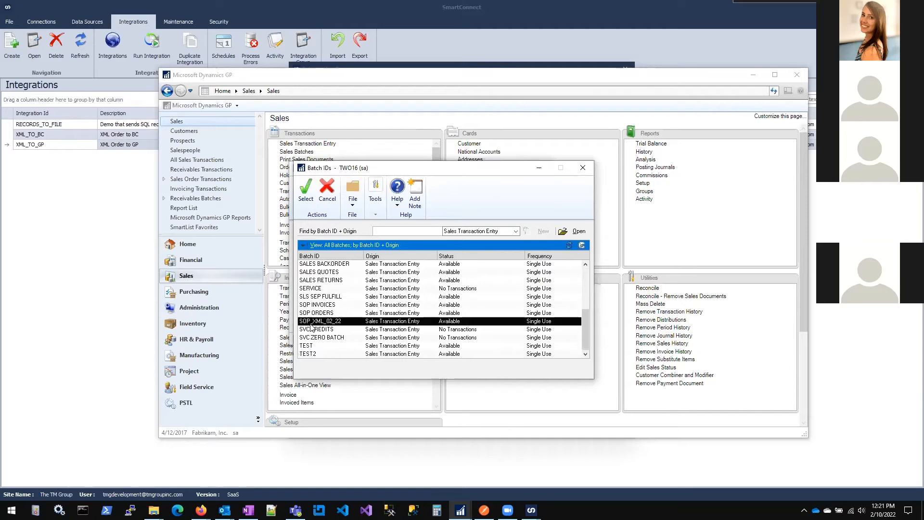
double_click(344, 326)
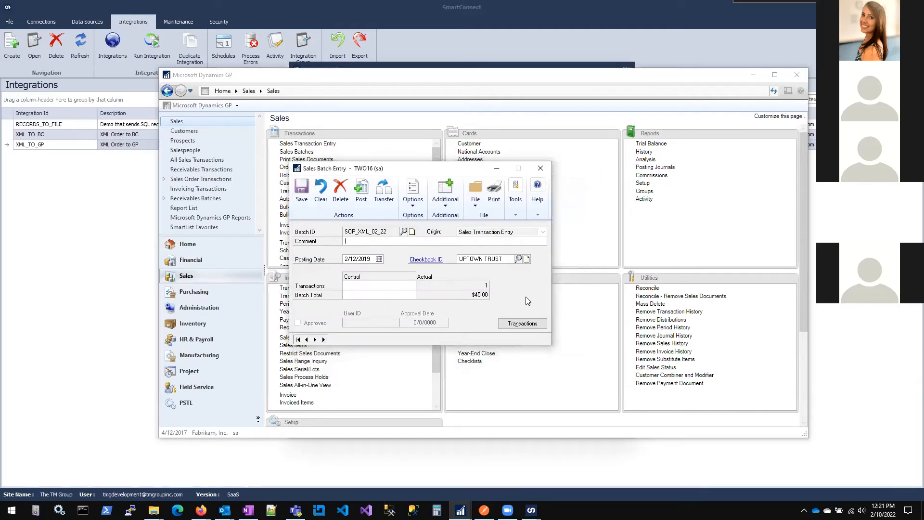
Open the batch's transactions, set the document type to Order, and load the order from the document lookup.
click(523, 324)
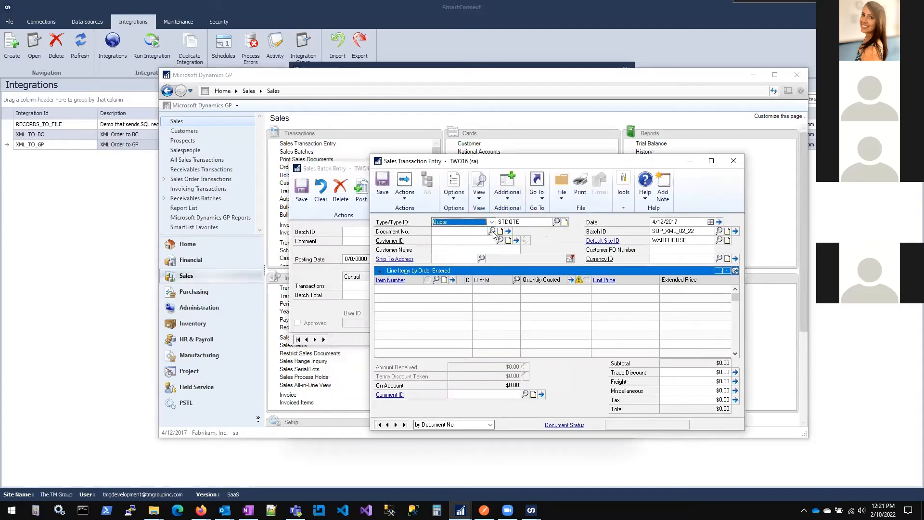
click(492, 222)
click(467, 236)
click(491, 231)
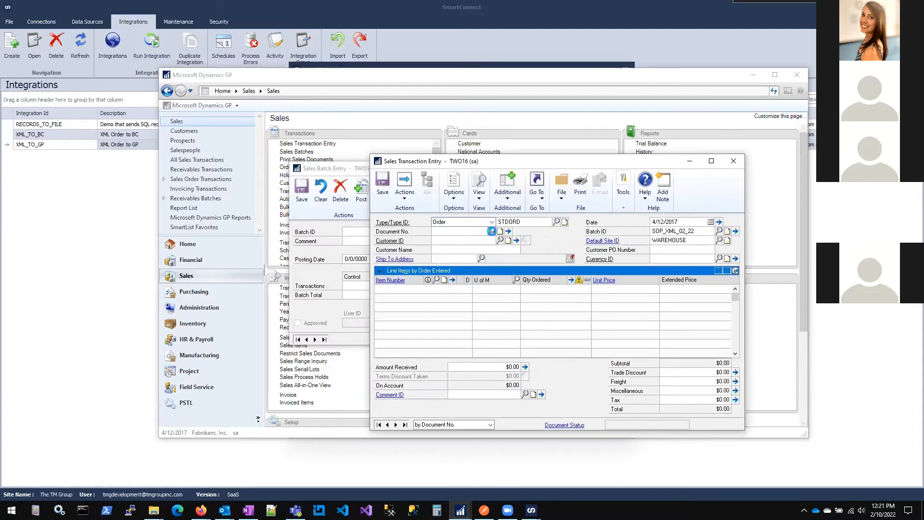
double_click(351, 248)
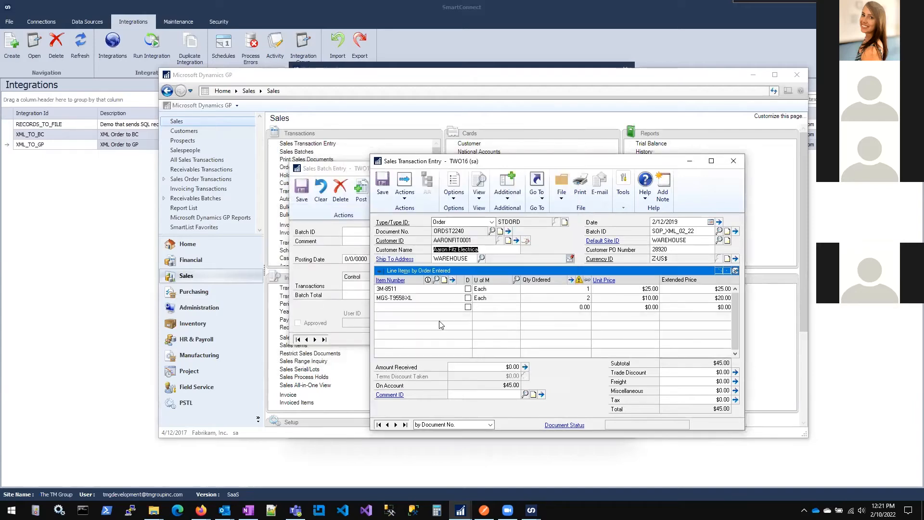
Check the Sources folder in File Explorer, and open the archived 12-20-36 PM order XML file from SmartConnect_Demo\Archived.
click(153, 509)
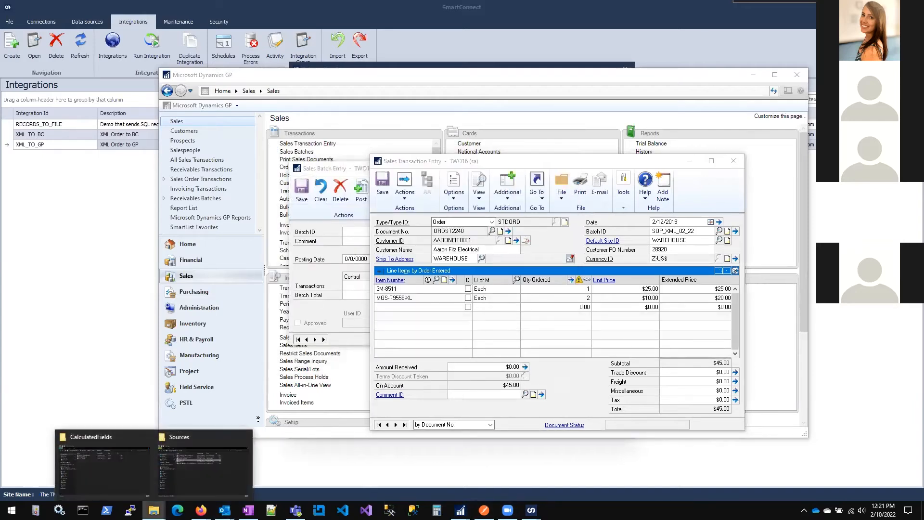
click(215, 493)
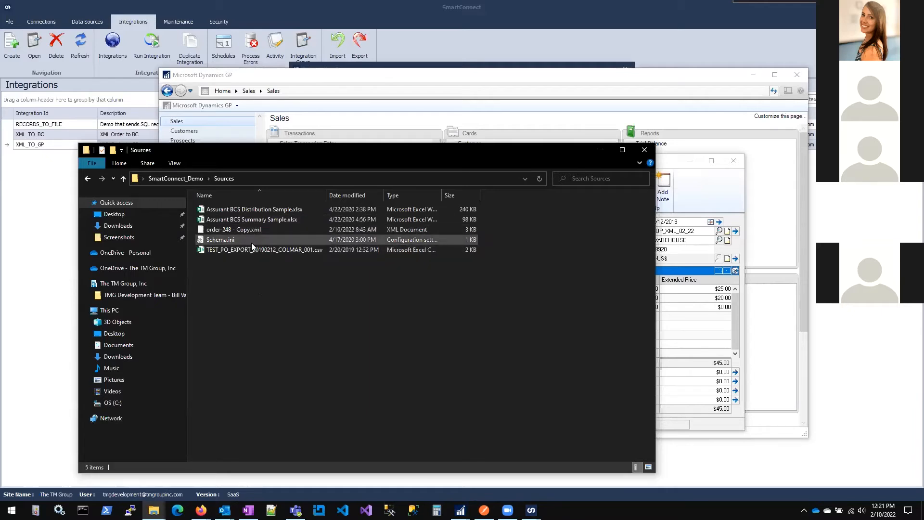
click(180, 177)
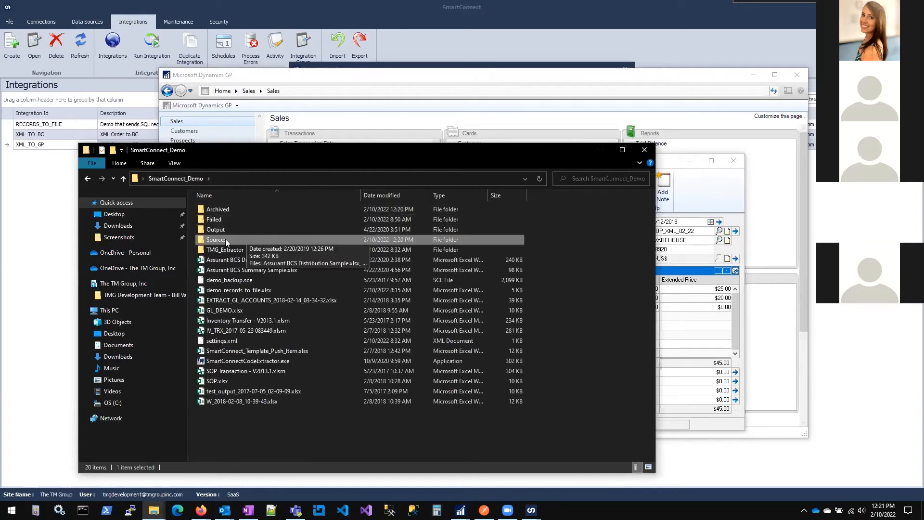
click(230, 210)
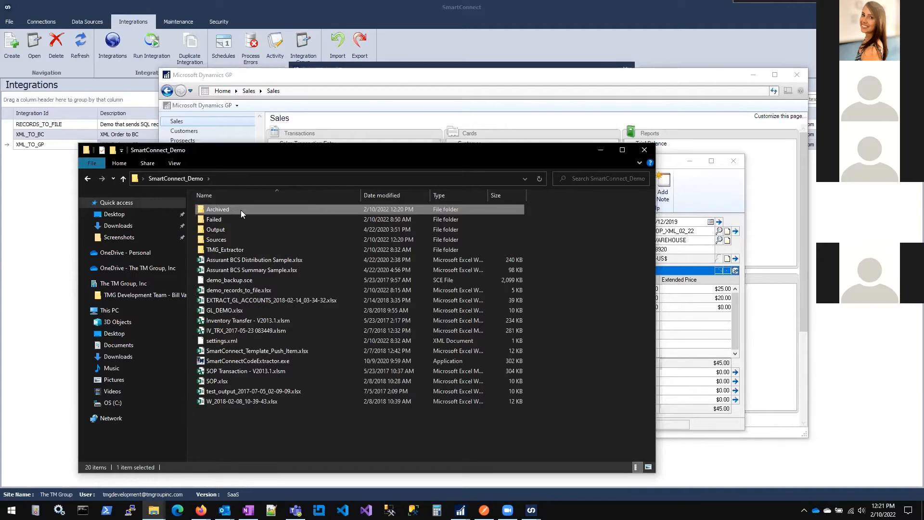
double_click(240, 210)
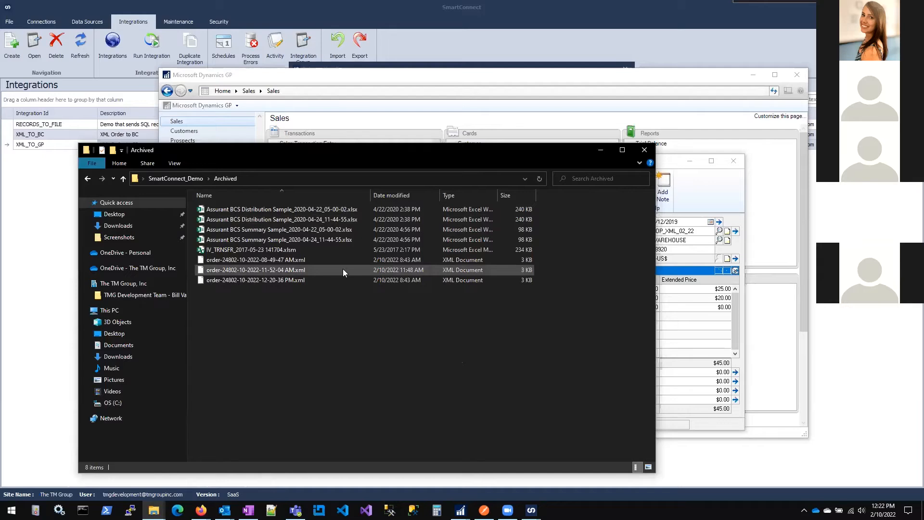
click(265, 282)
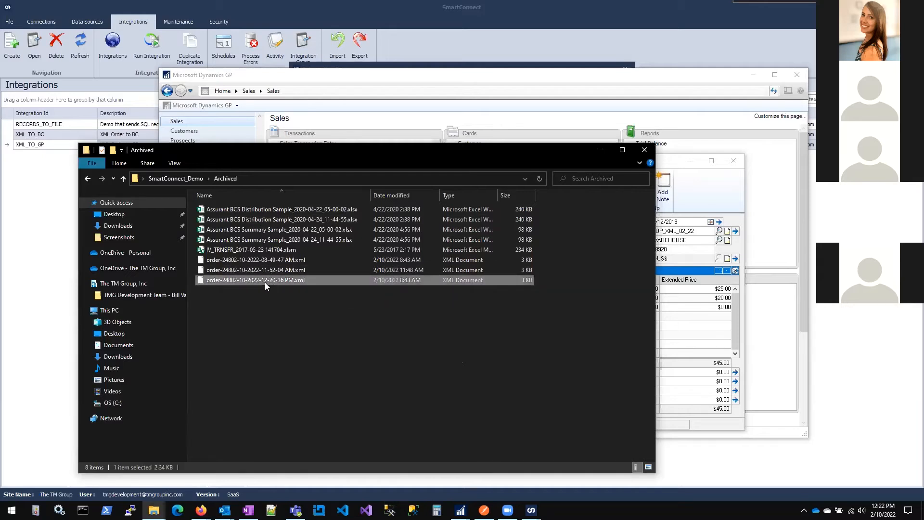
click(273, 281)
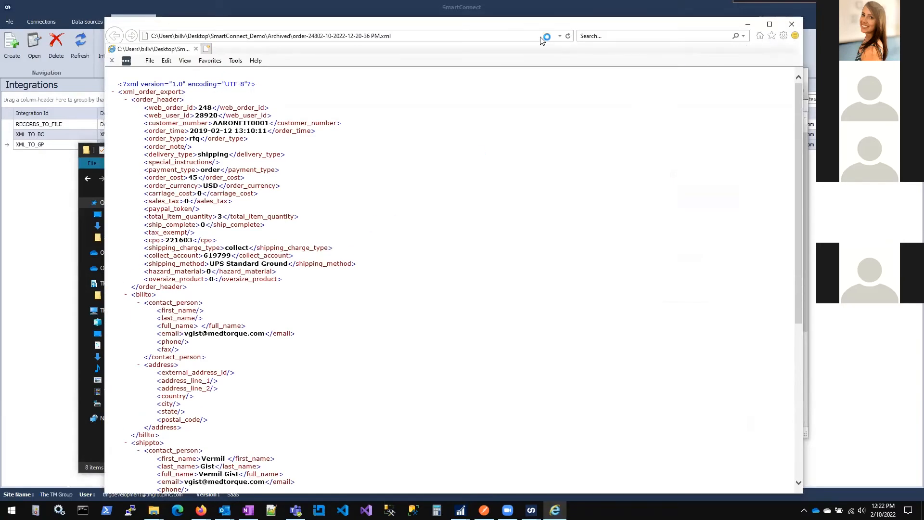
Place the sales order beside the archived XML and compare its customer, date, PO number and line items with the file.
click(461, 510)
click(547, 483)
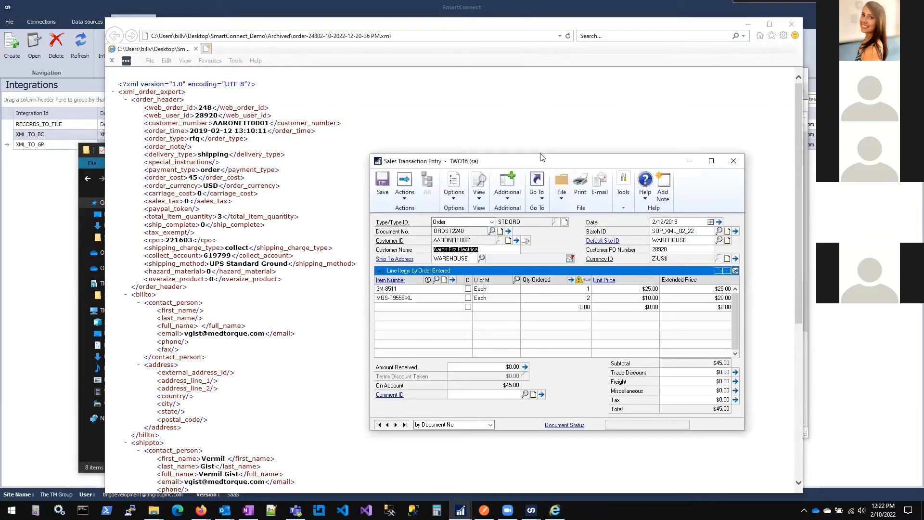
drag(540, 157, 537, 84)
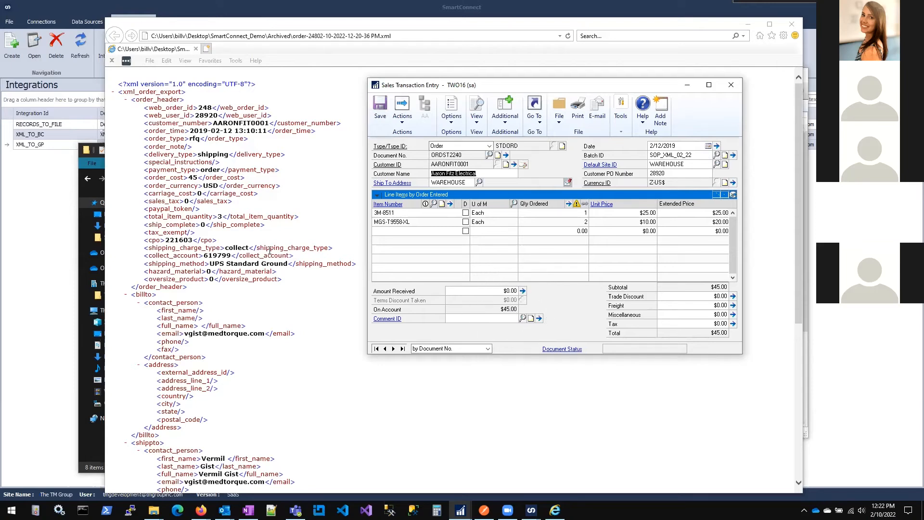
scroll(269, 251, down, 6)
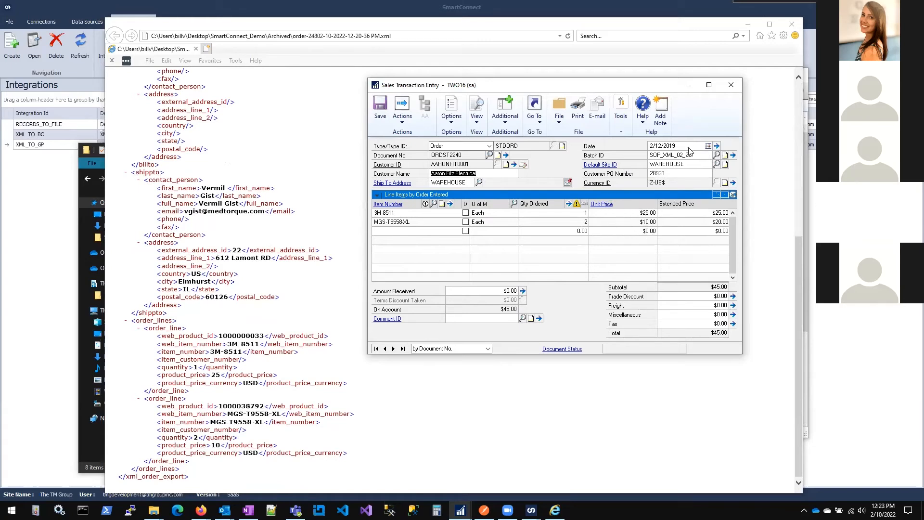
Minimize the XML file, close the sales windows in Dynamics GP, and cancel the open XML_TO_GP integration in SmartConnect.
click(749, 24)
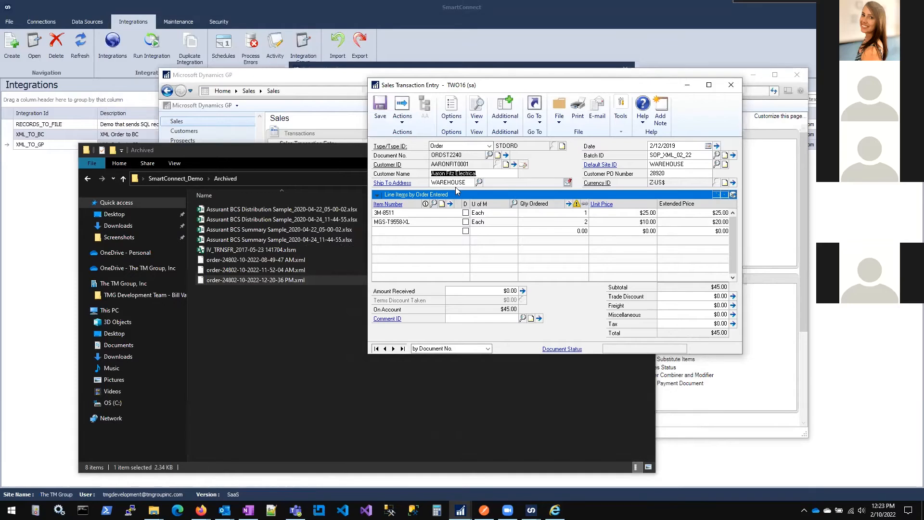
drag(598, 91, 453, 194)
click(584, 188)
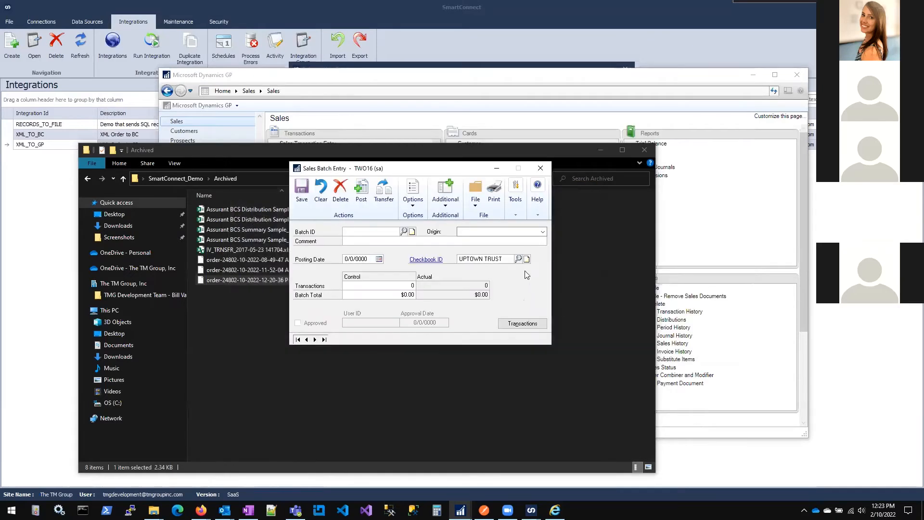
click(546, 172)
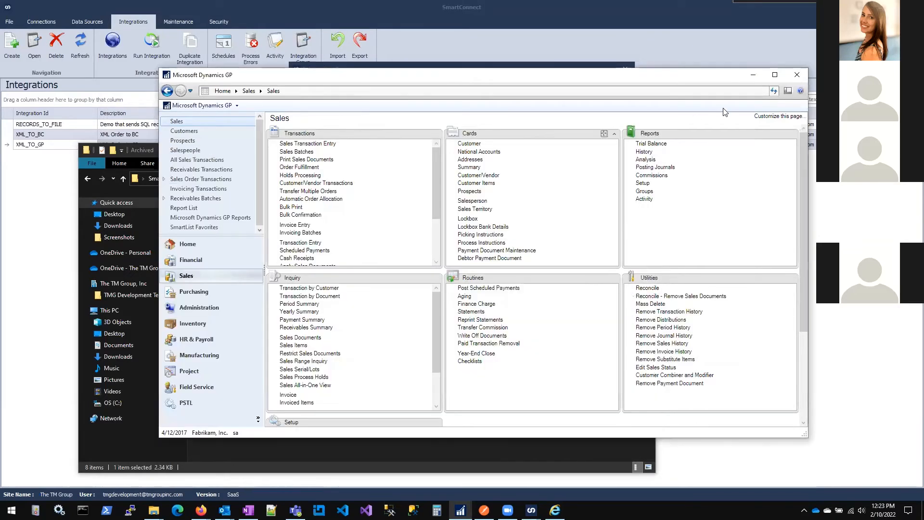
click(753, 76)
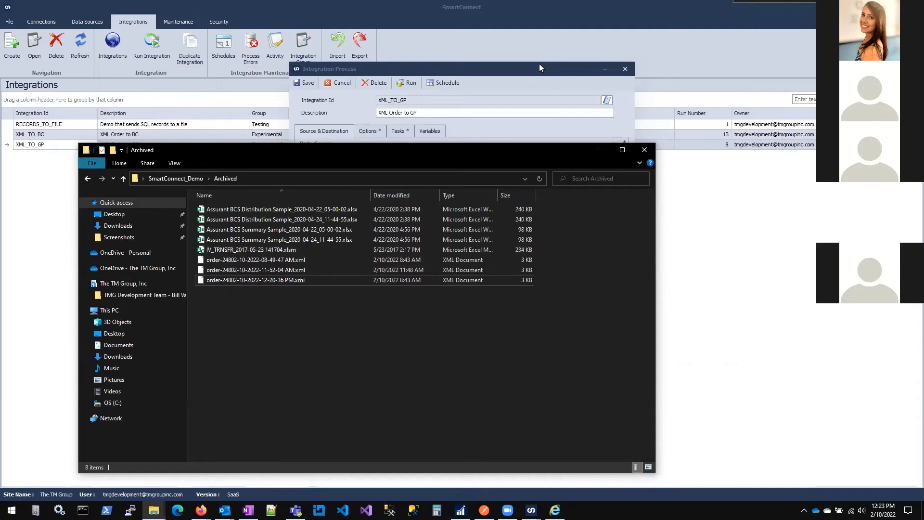
click(539, 68)
click(342, 83)
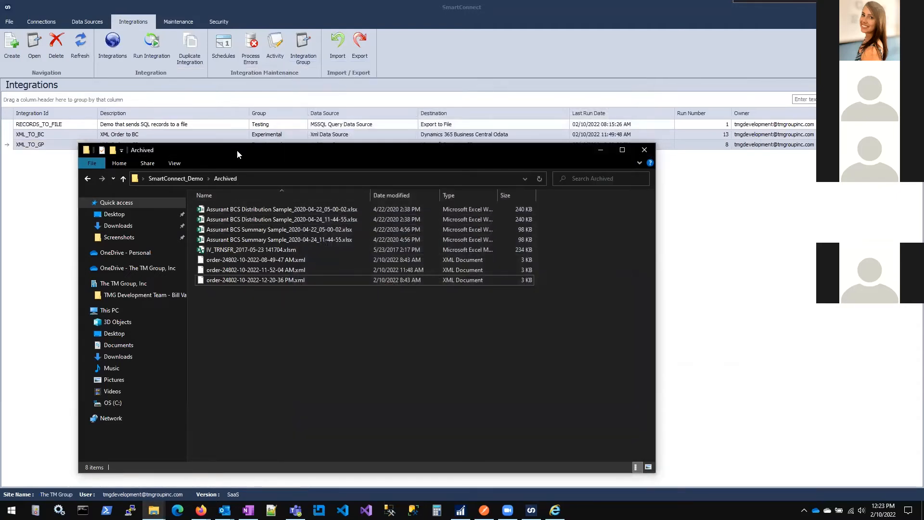
Duplicate order-248 - Copy.xml within the SmartConnect_Demo\Sources folder.
drag(237, 154, 304, 171)
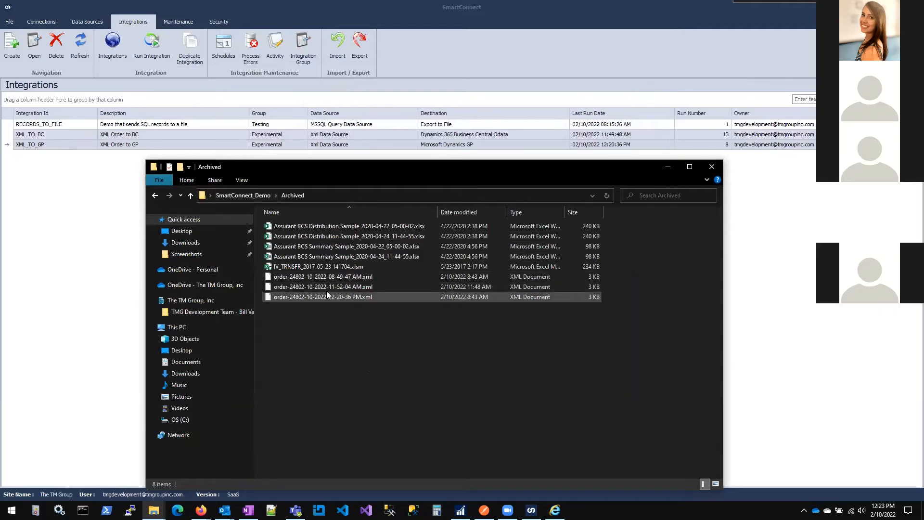
click(255, 196)
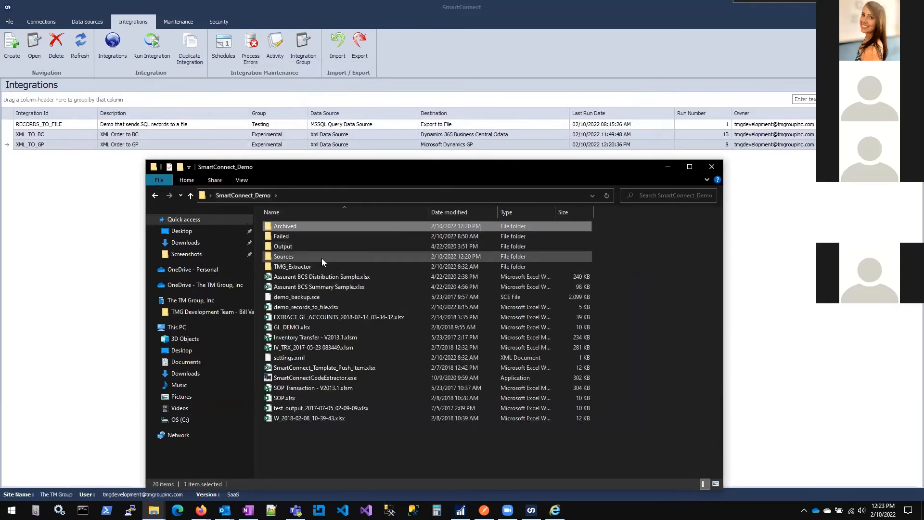
double_click(321, 257)
click(312, 247)
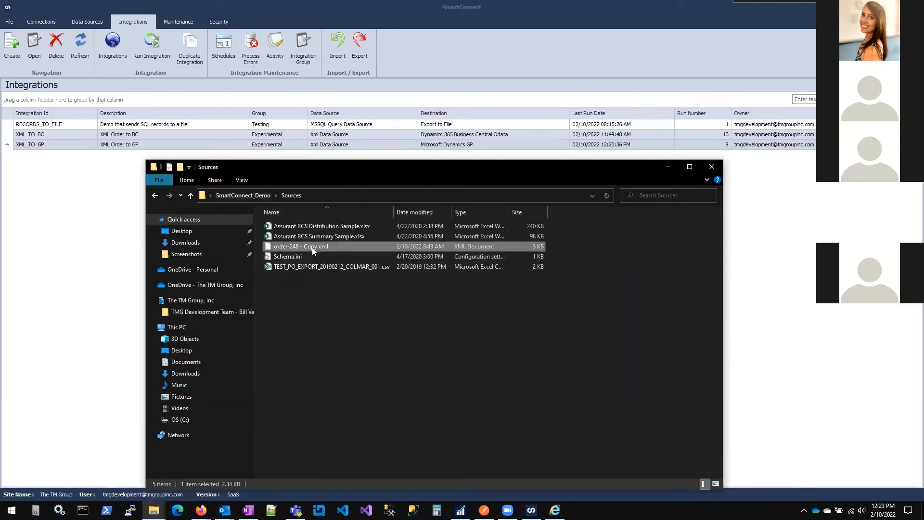
key(ctrl+c)
key(ctrl+v)
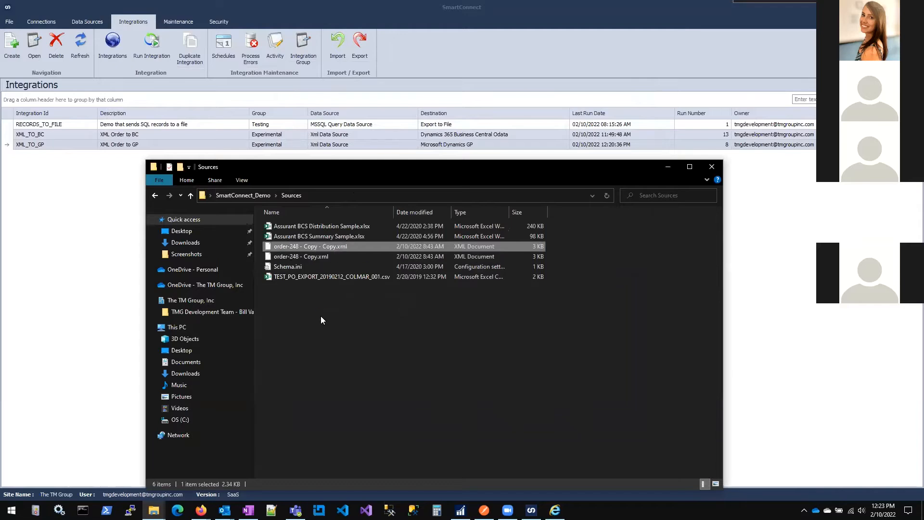
Rename the duplicated order file as order-248.xml.
right_click(317, 244)
click(367, 452)
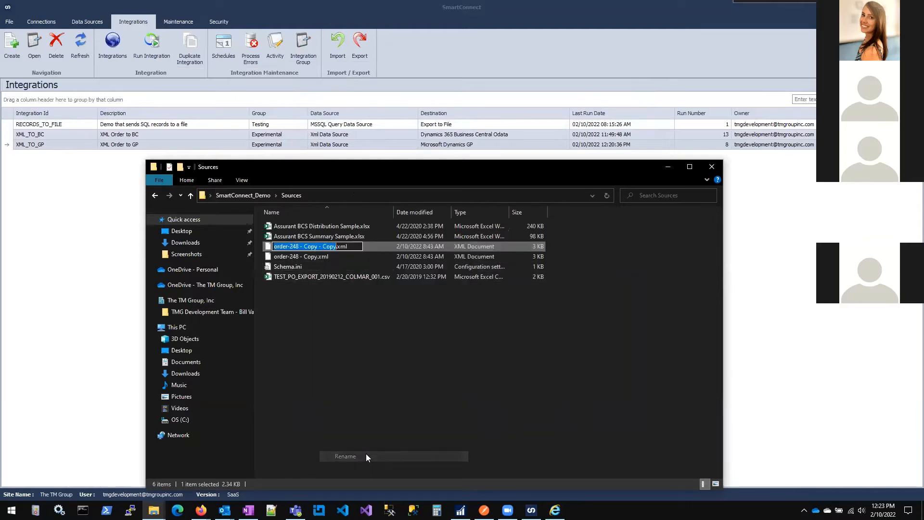
key(BackSpace)
key(BackSpace)
key(BackSpace)
key(BackSpace)
key(BackSpace)
key(BackSpace)
key(BackSpace)
key(BackSpace)
key(BackSpace)
key(BackSpace)
key(BackSpace)
key(BackSpace)
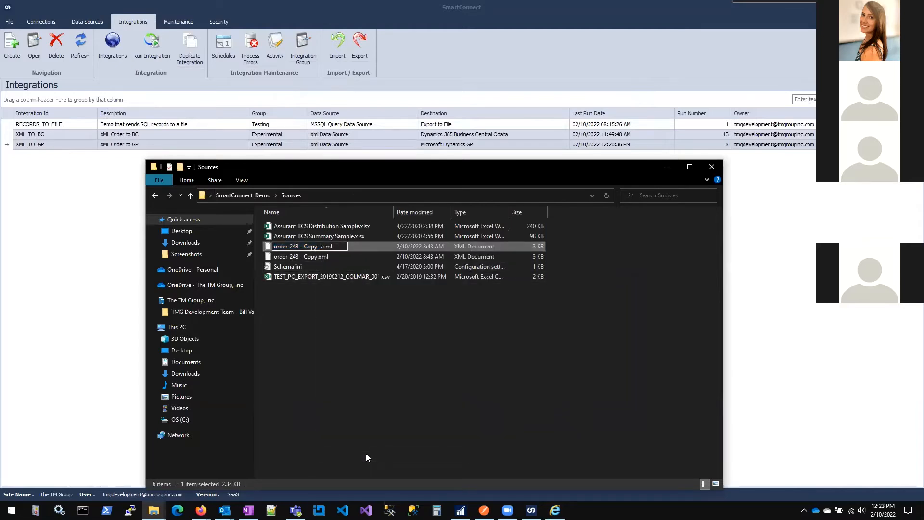
key(BackSpace)
key(BackSpace)
key(Return)
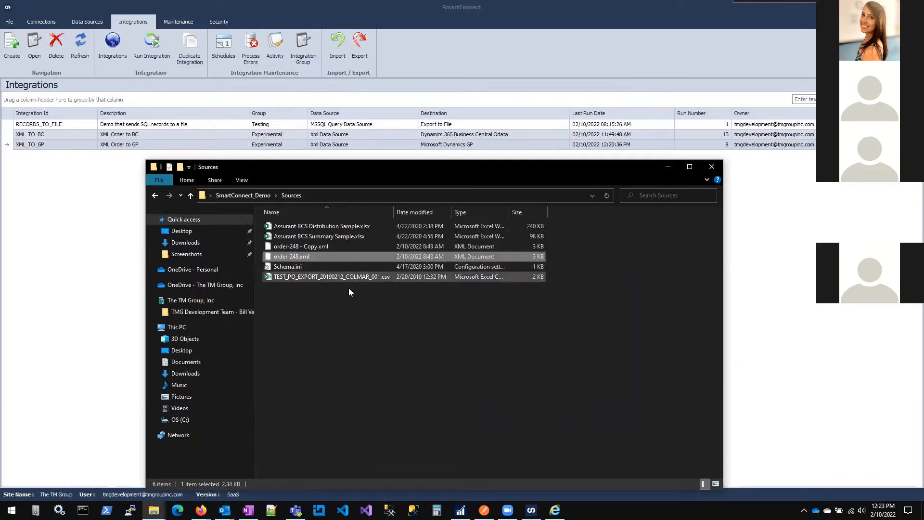
click(362, 302)
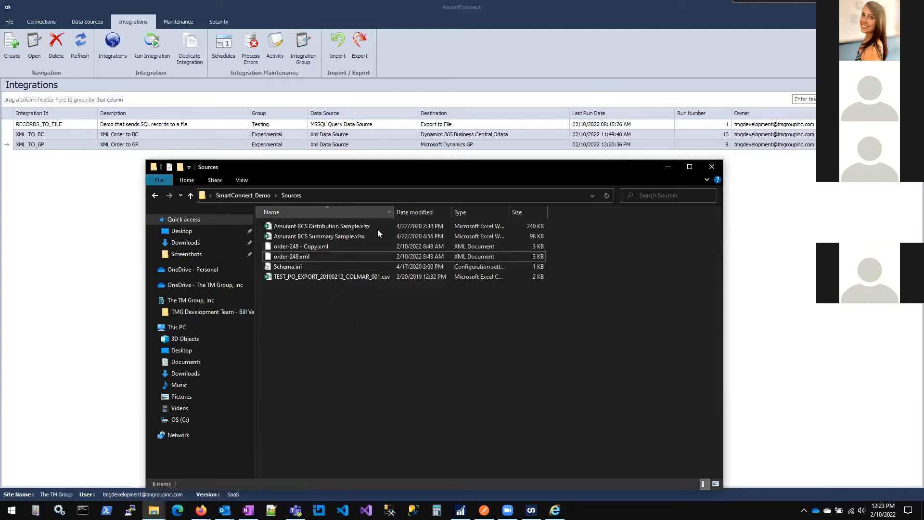
Check that order-248.xml is in the Sources folder and open the XML_TO_BC integration in SmartConnect.
drag(402, 169, 399, 148)
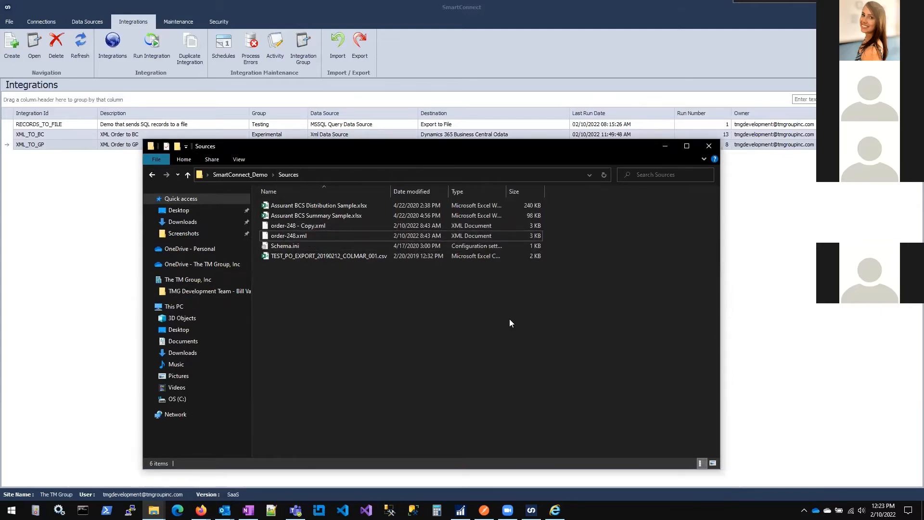
click(305, 236)
double_click(52, 136)
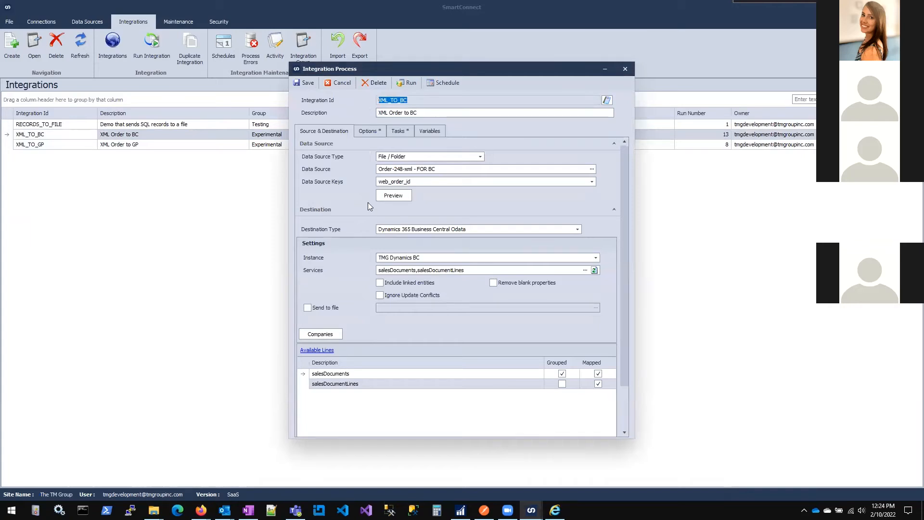
Preview the integration's source data in a widened window to examine the order columns, and close the preview.
click(394, 196)
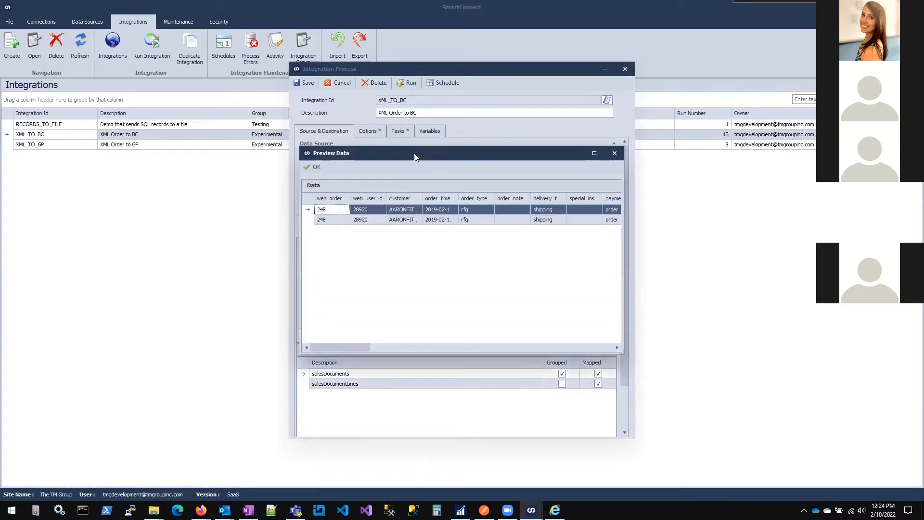
drag(409, 156, 237, 180)
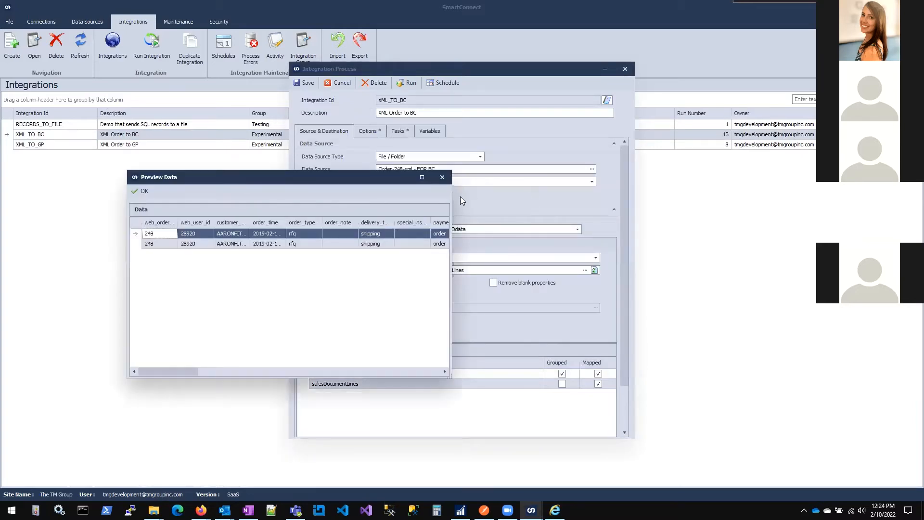
drag(452, 196, 826, 197)
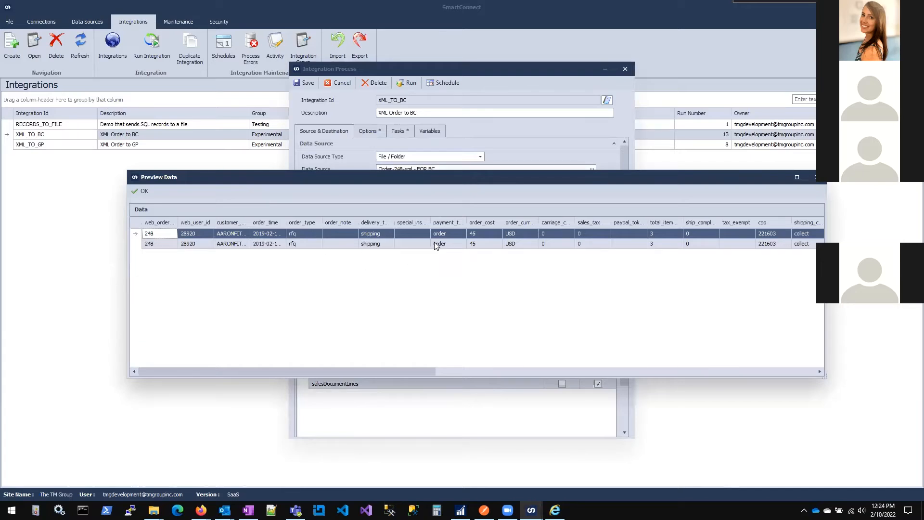
click(144, 192)
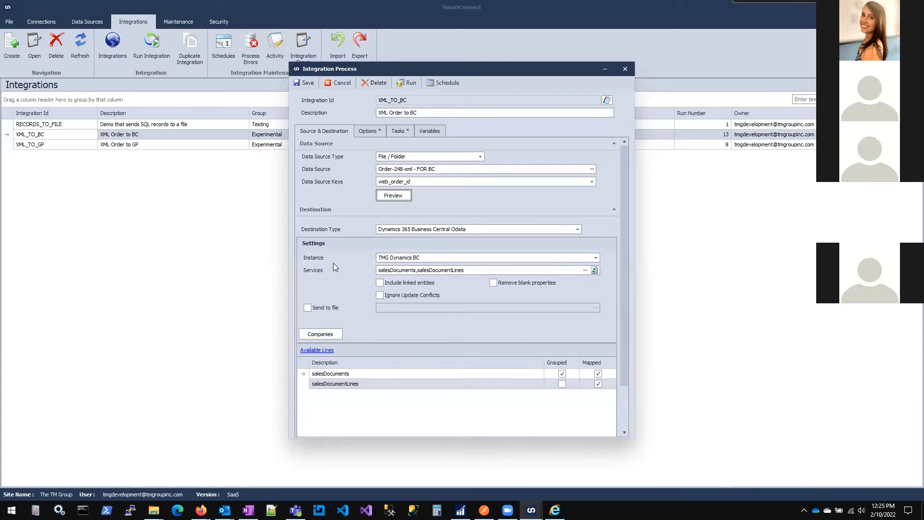
Look up which Business Central services are selected for the destination and leave the lookup without changes.
click(584, 269)
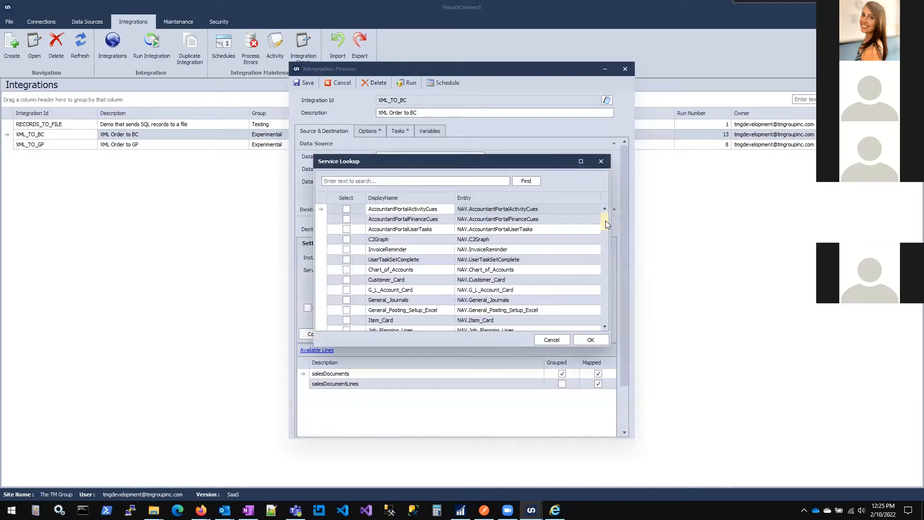
drag(605, 221, 605, 274)
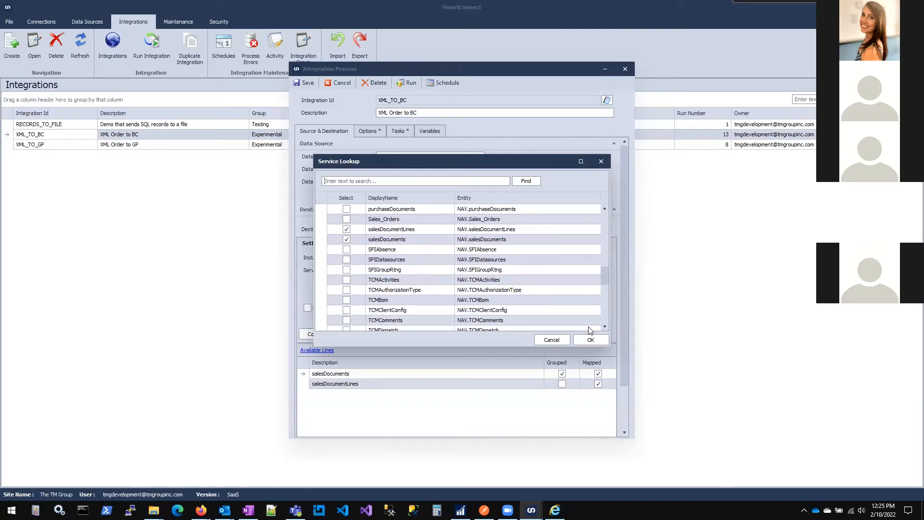
click(550, 340)
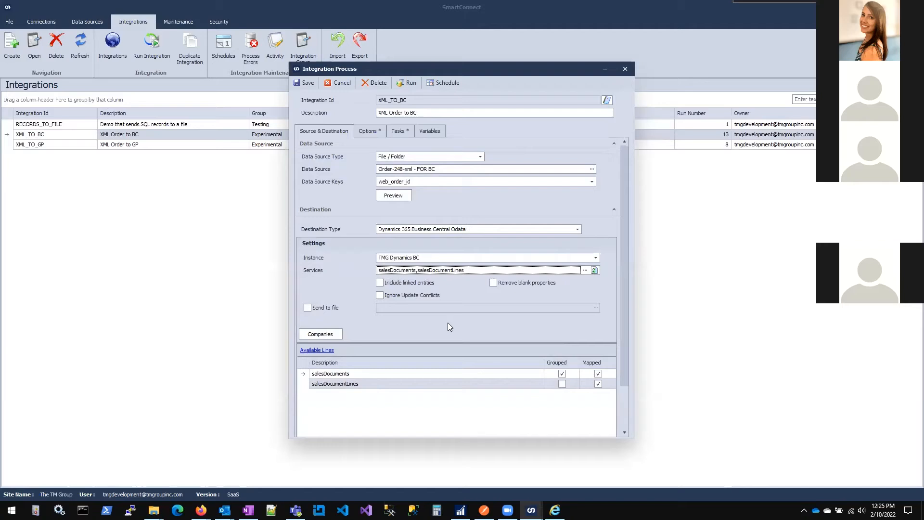
Examine the salesDocuments mapping between source and destination columns, and cancel out of it.
click(458, 375)
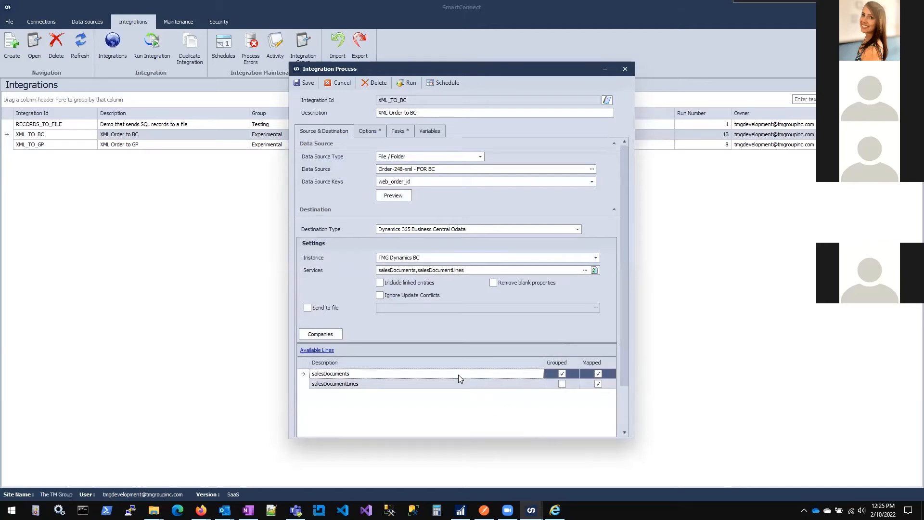
double_click(356, 376)
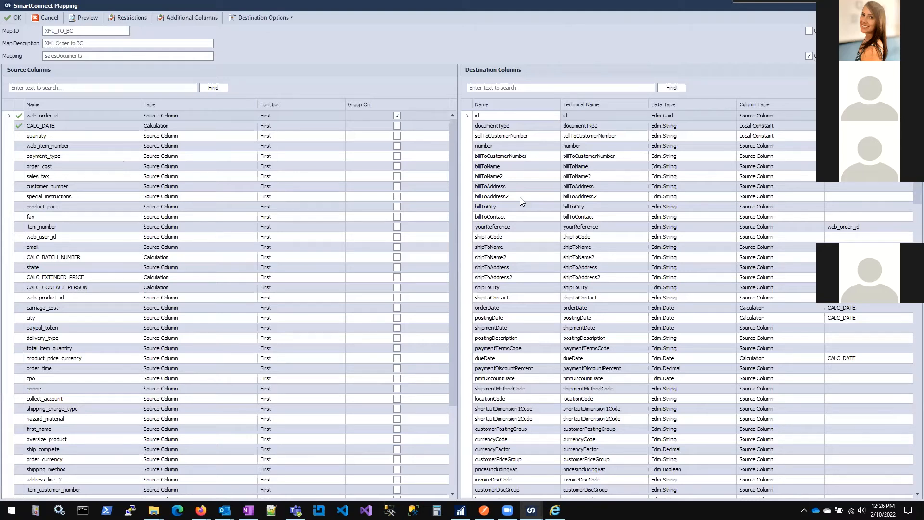
scroll(553, 300, down, 1)
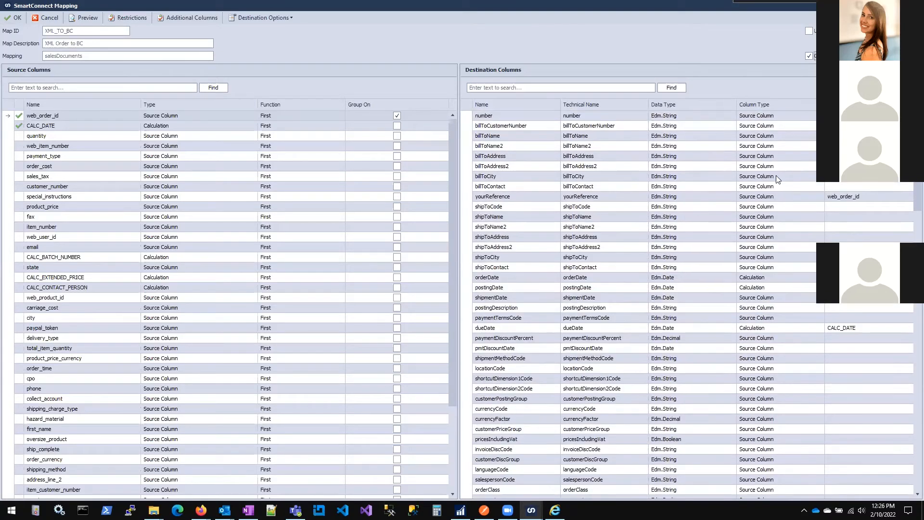
scroll(520, 213, down, 4)
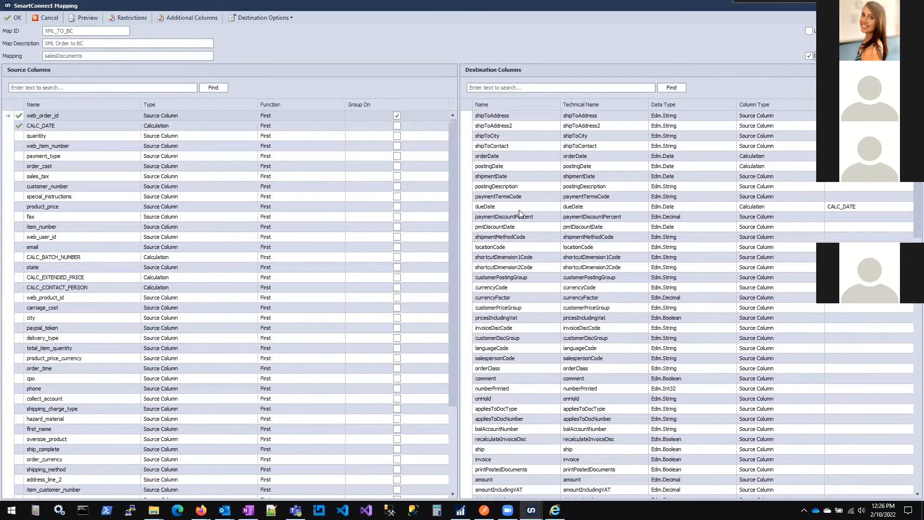
scroll(519, 214, down, 15)
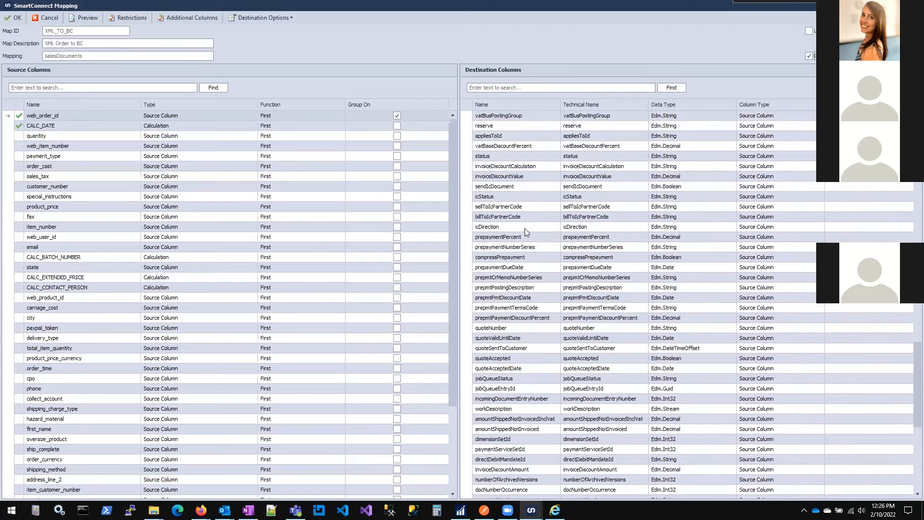
scroll(525, 228, up, 15)
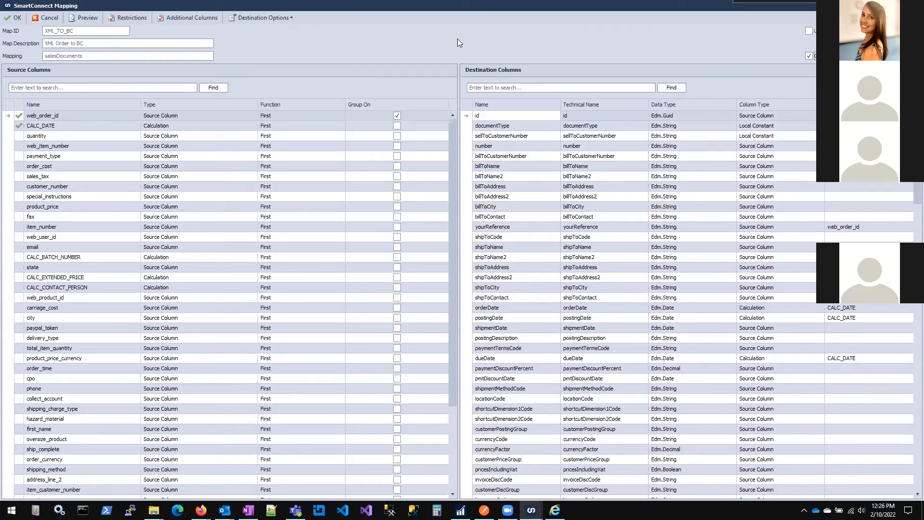
click(47, 17)
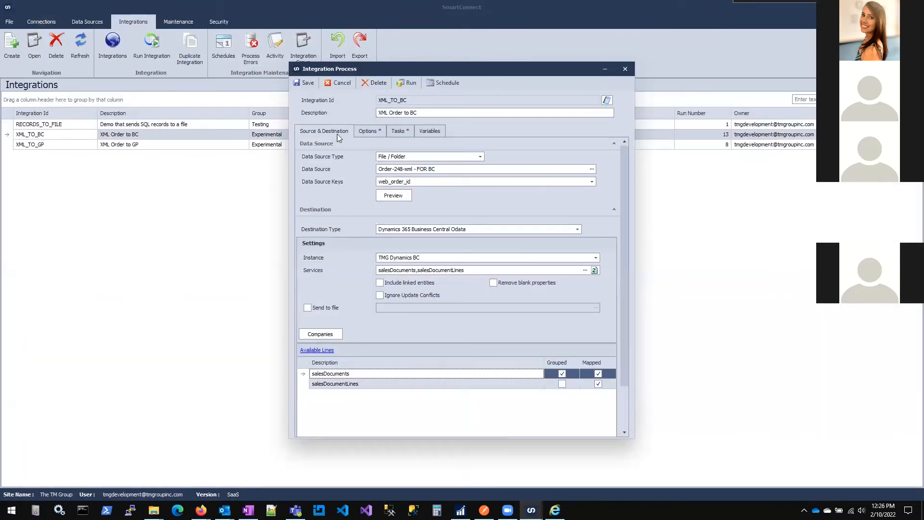
Review the XML_TO_BC integration's options and its tasks that run before the integration and around each document.
click(369, 131)
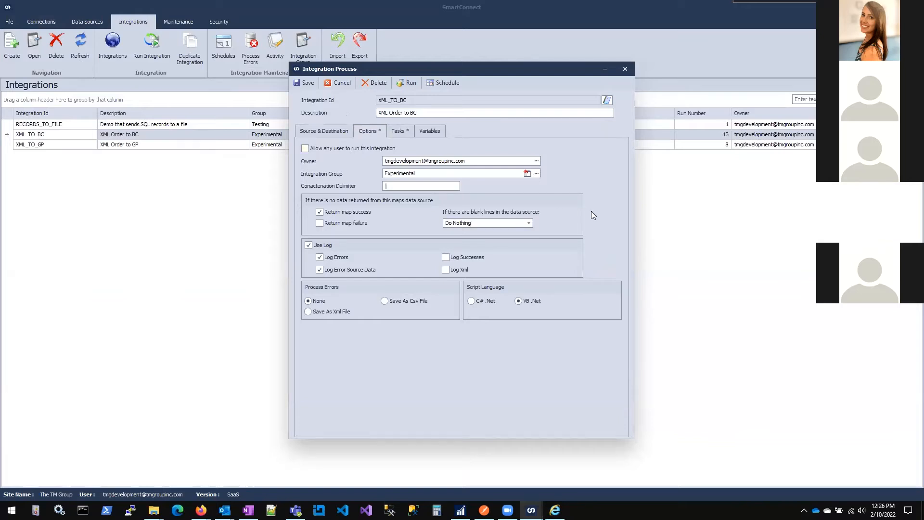
drag(466, 68, 491, 77)
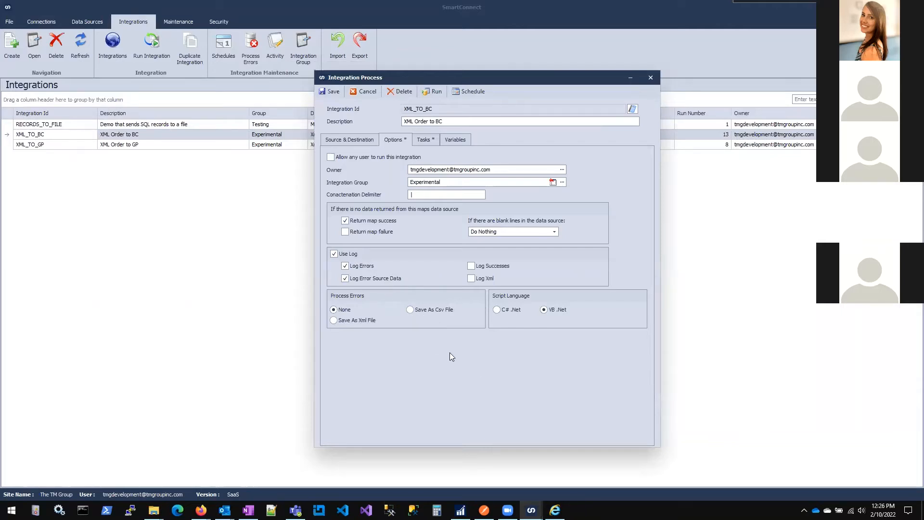
click(430, 144)
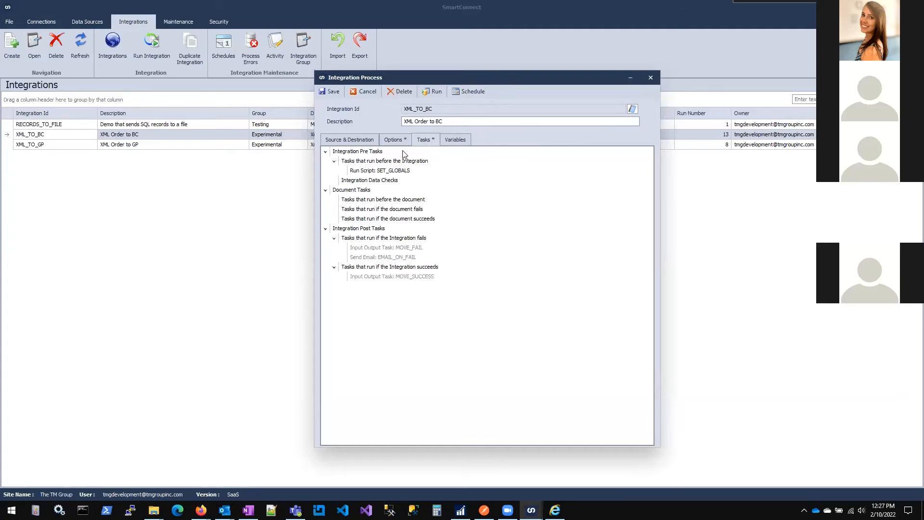
click(404, 164)
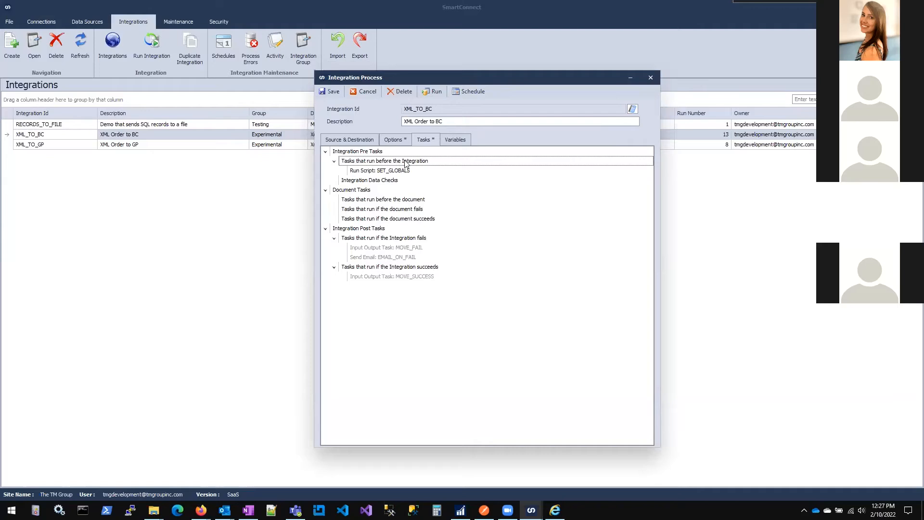
click(401, 193)
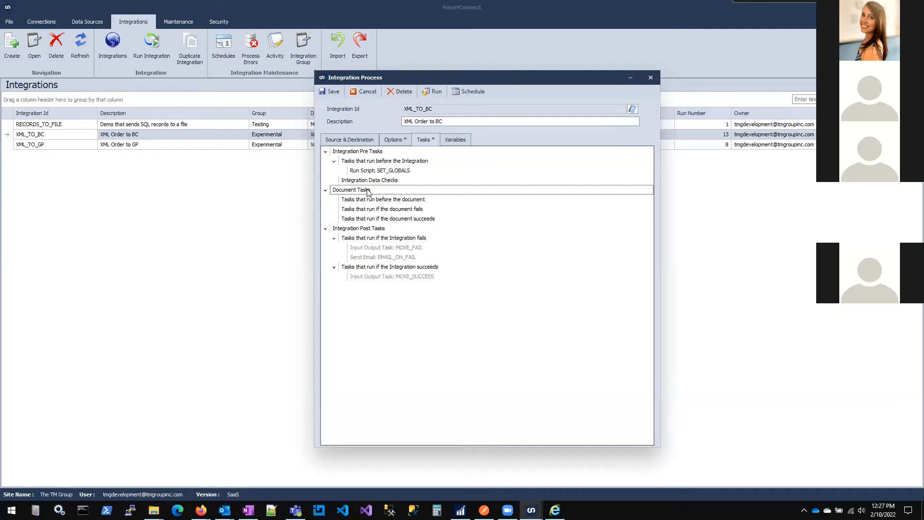
click(413, 201)
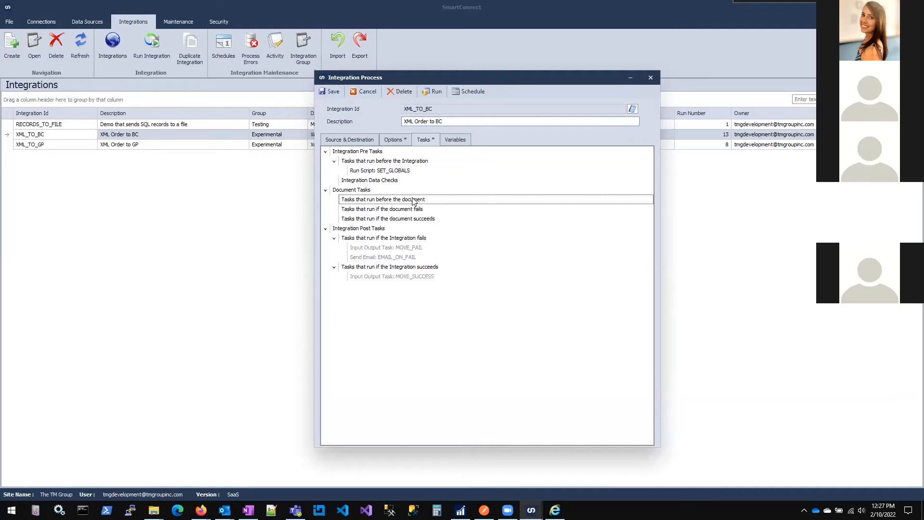
click(419, 210)
click(440, 220)
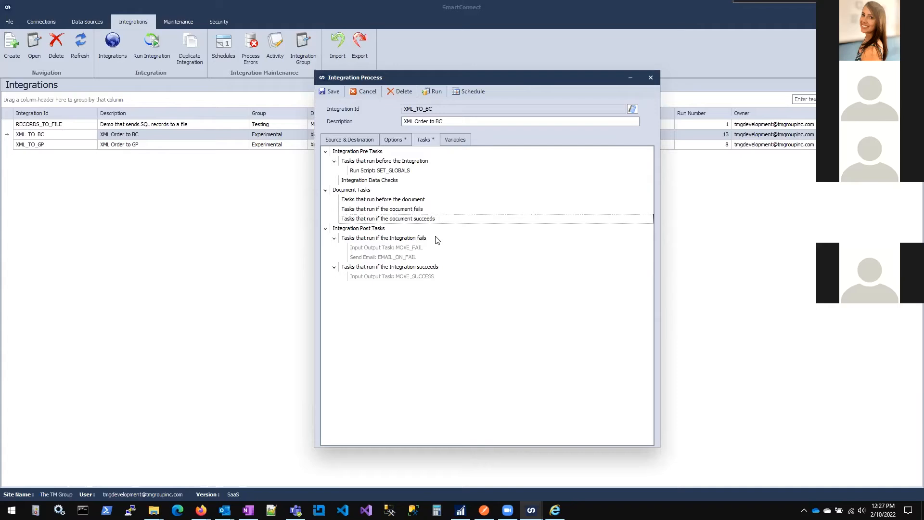
Examine the script code of the SET_GLOBALS pre-integration task and close it without saving.
click(401, 174)
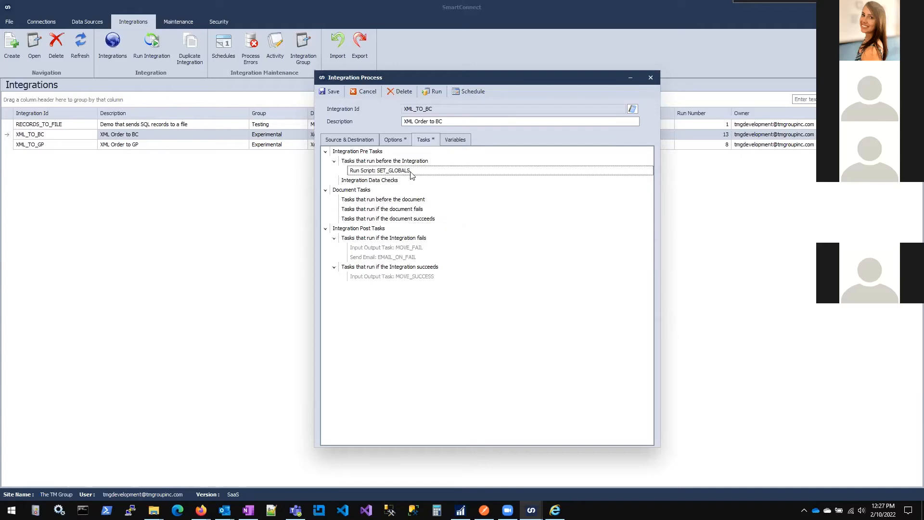
double_click(413, 172)
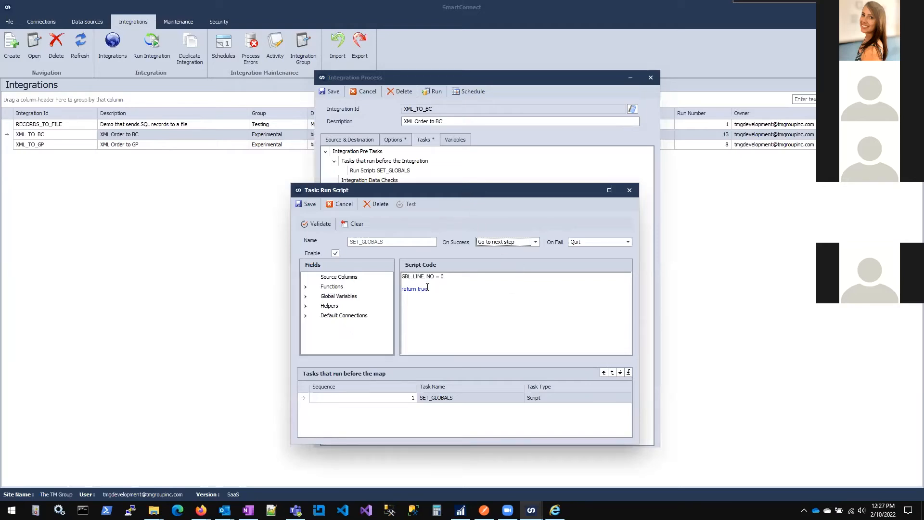
click(343, 206)
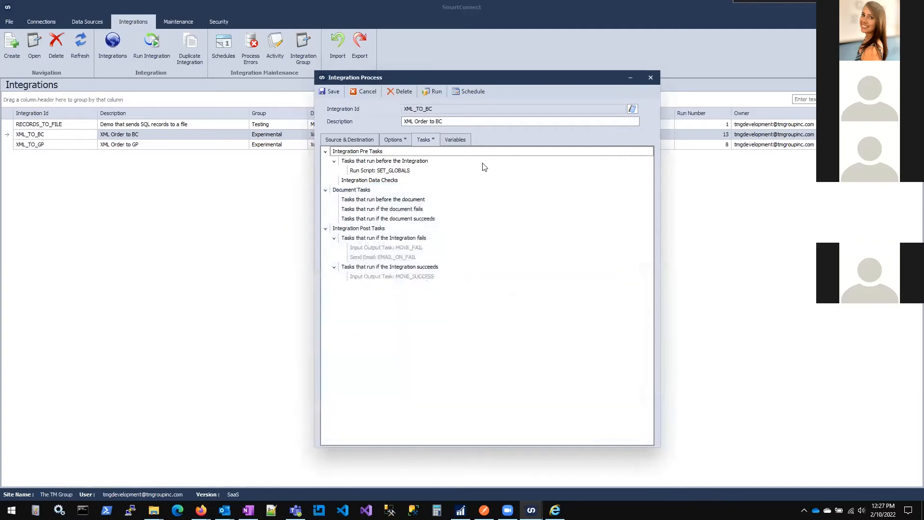
Enable the MOVE_FAIL post task, check its source file location, and save the task.
click(410, 247)
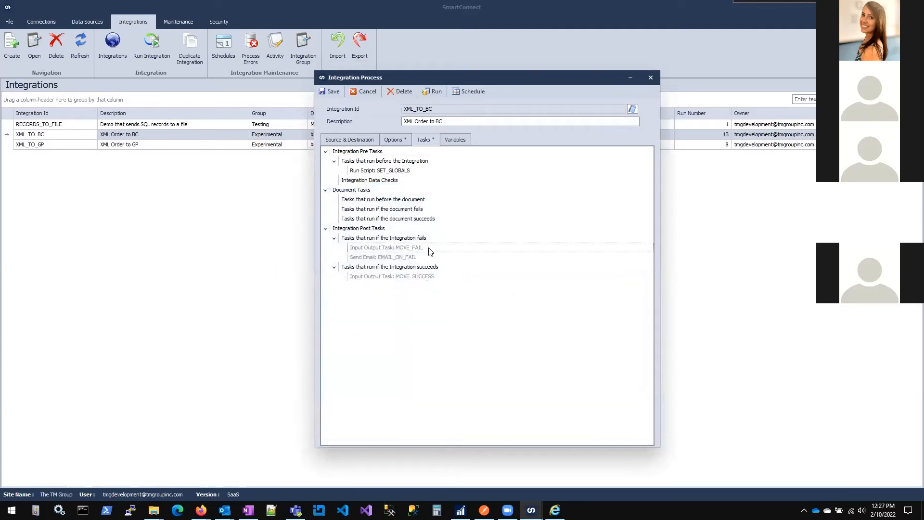
double_click(424, 247)
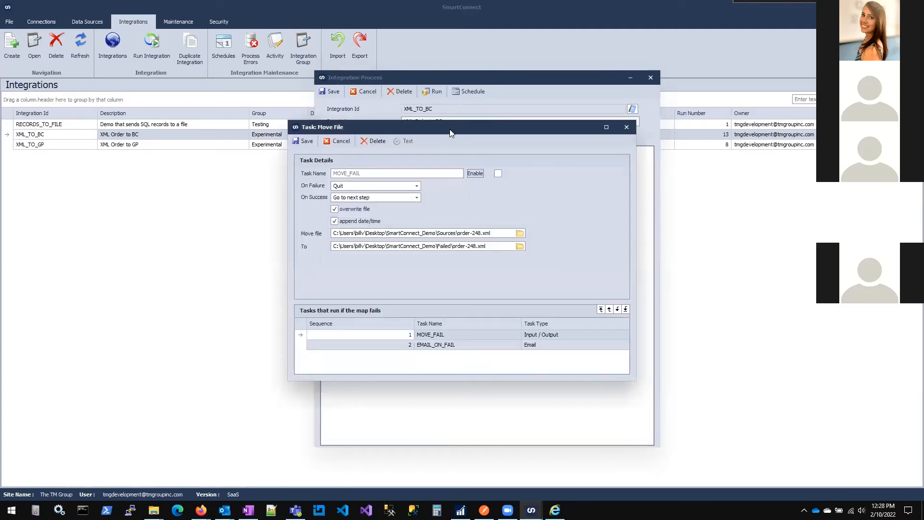
drag(450, 128, 426, 200)
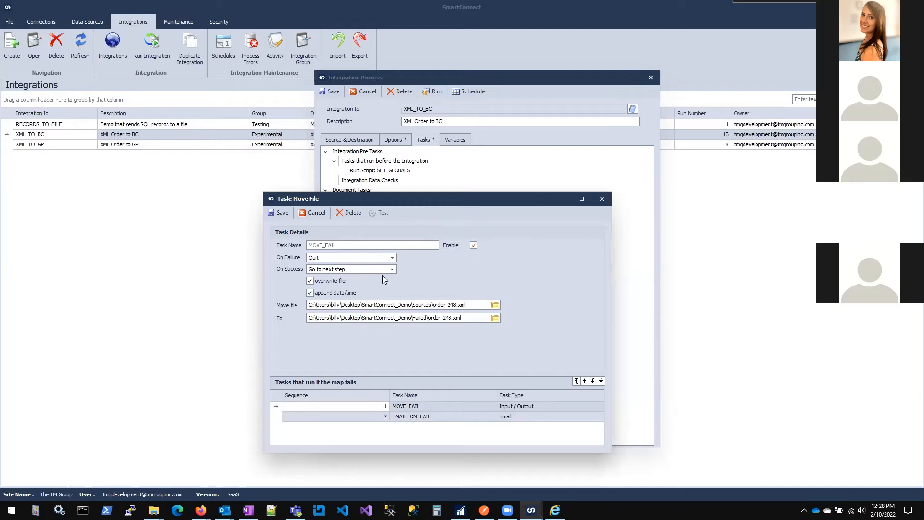
click(496, 306)
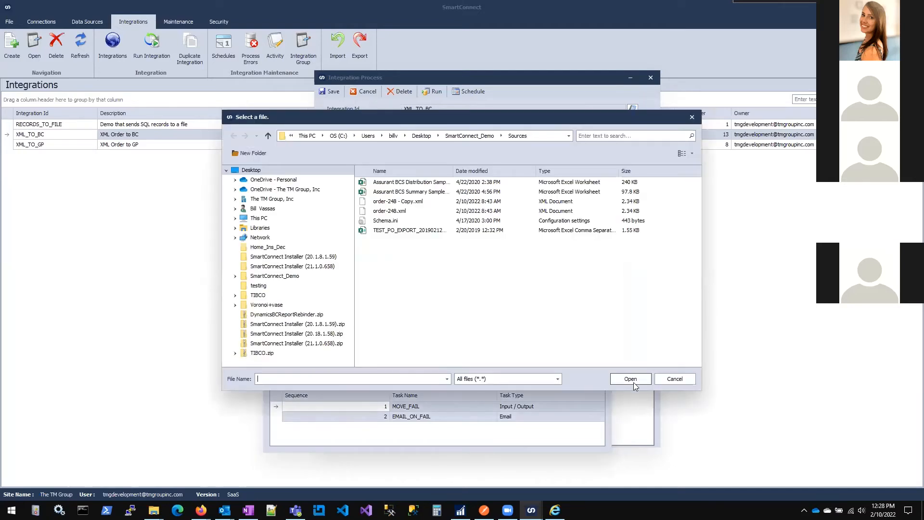
click(675, 380)
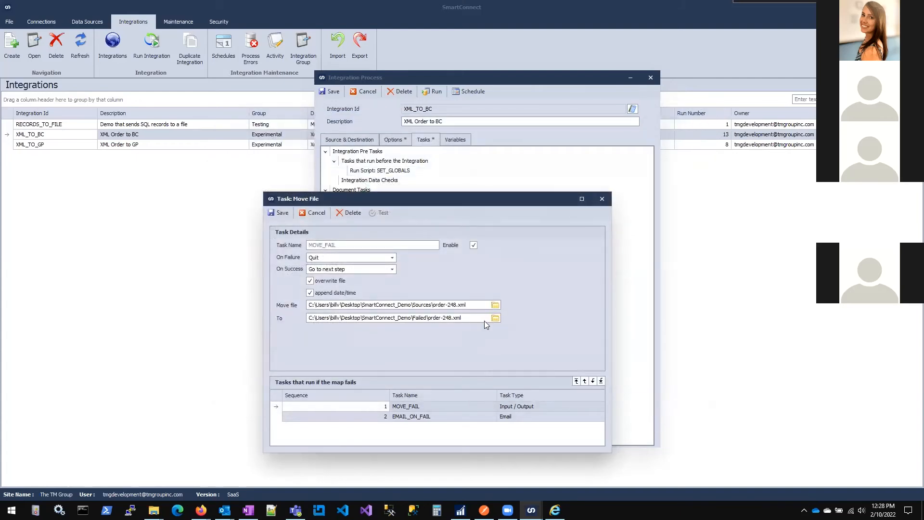
click(279, 214)
Enable the EMAIL_ON_FAIL and MOVE_SUCCESS post tasks, saving each one.
double_click(417, 258)
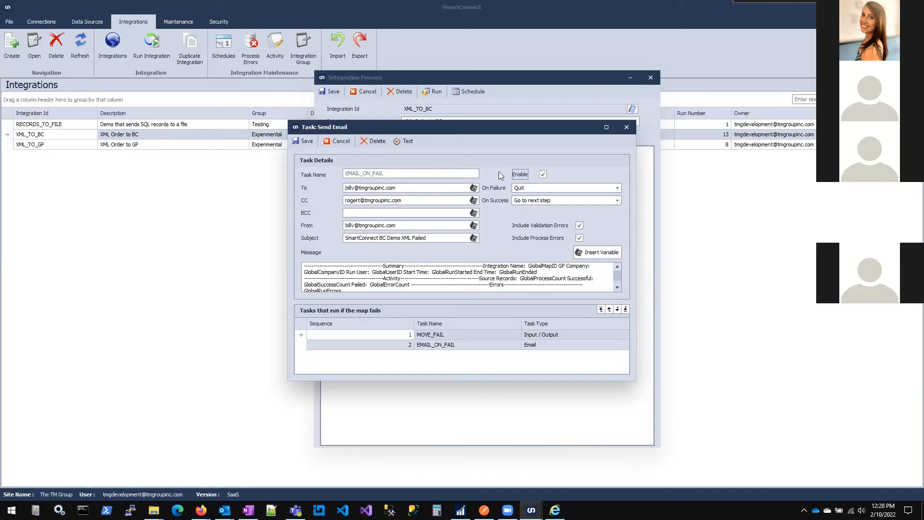
key(alt+Tab)
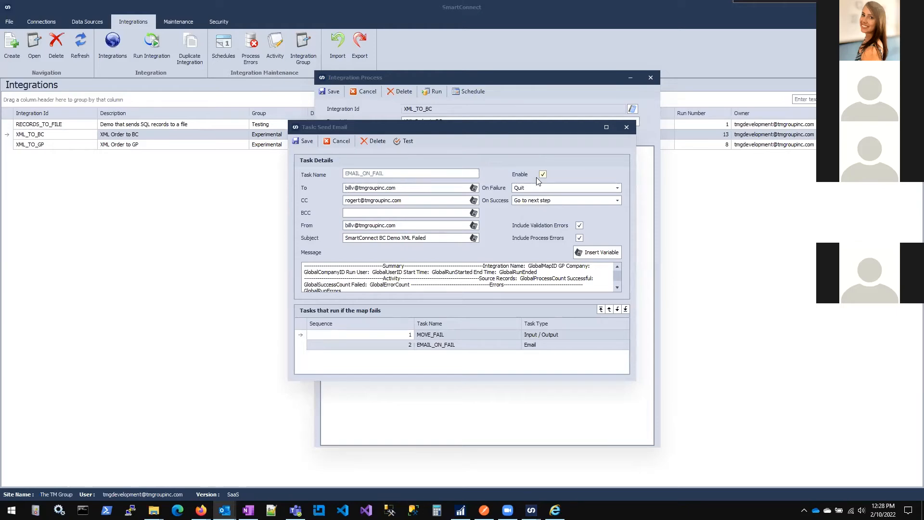
click(304, 141)
double_click(419, 278)
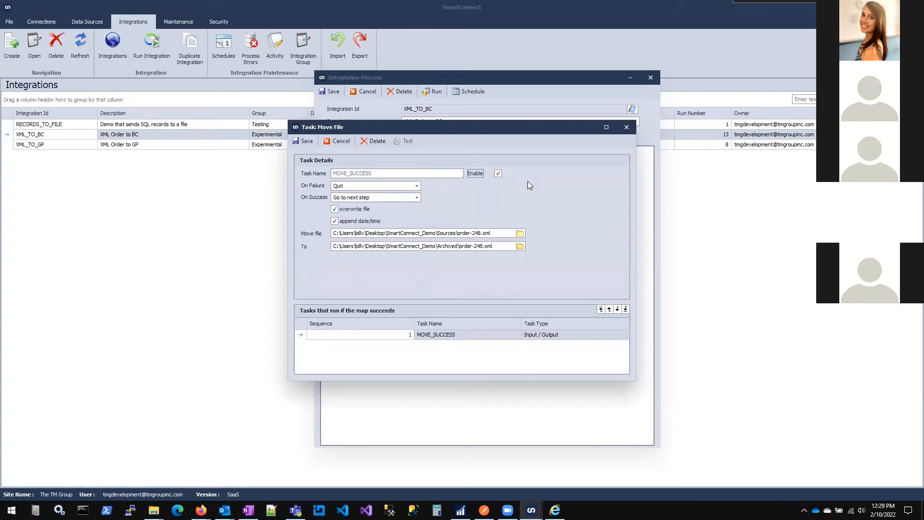
click(304, 141)
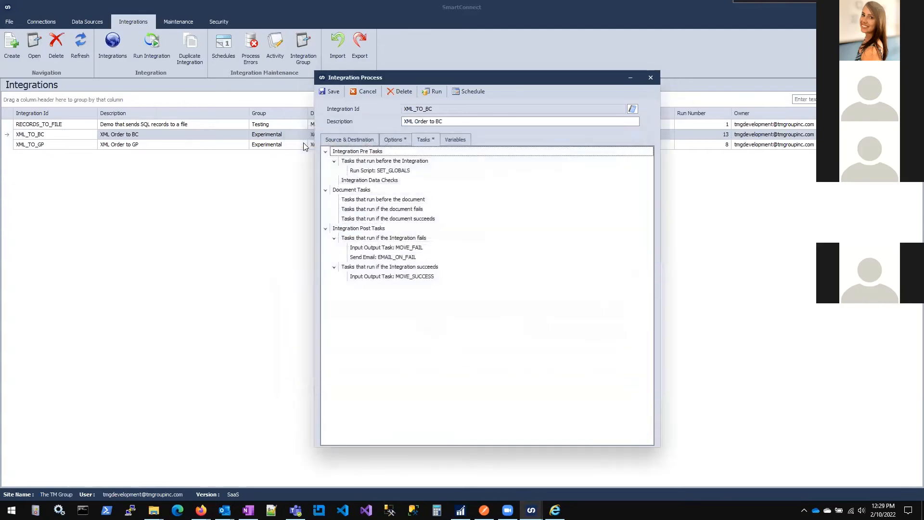
Open the mapping of the salesDocumentLines line from the XML_TO_BC source and destination settings.
click(376, 140)
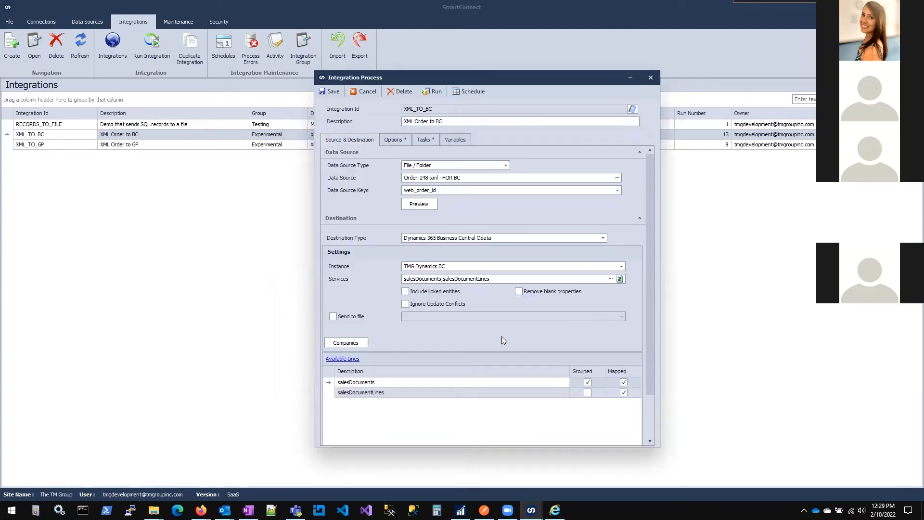
click(473, 394)
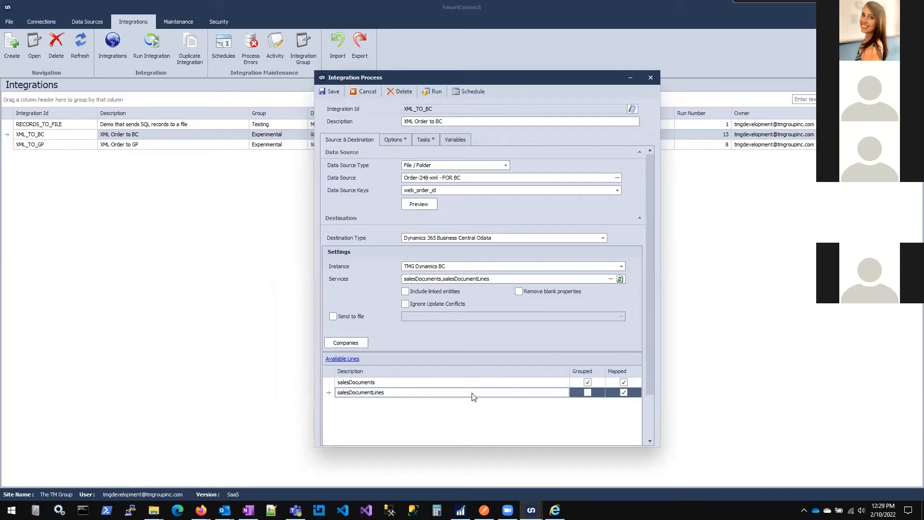
double_click(473, 395)
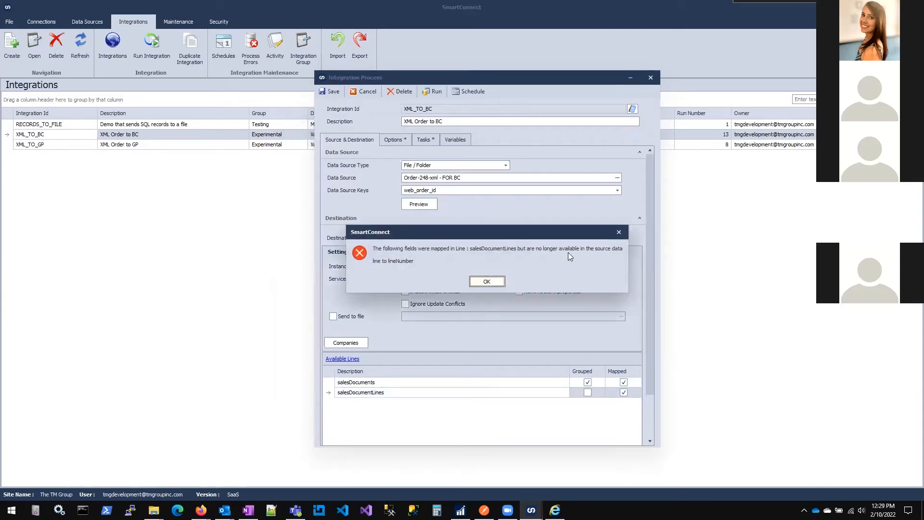
click(488, 281)
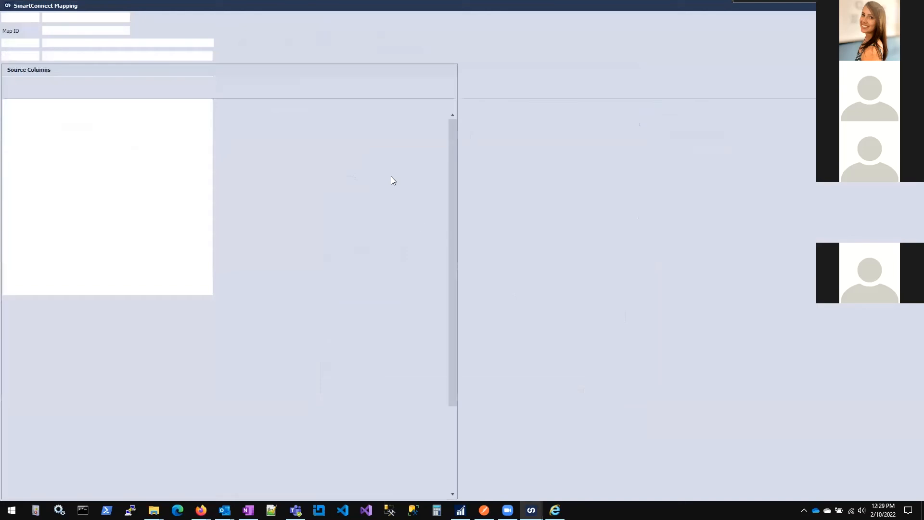
click(154, 509)
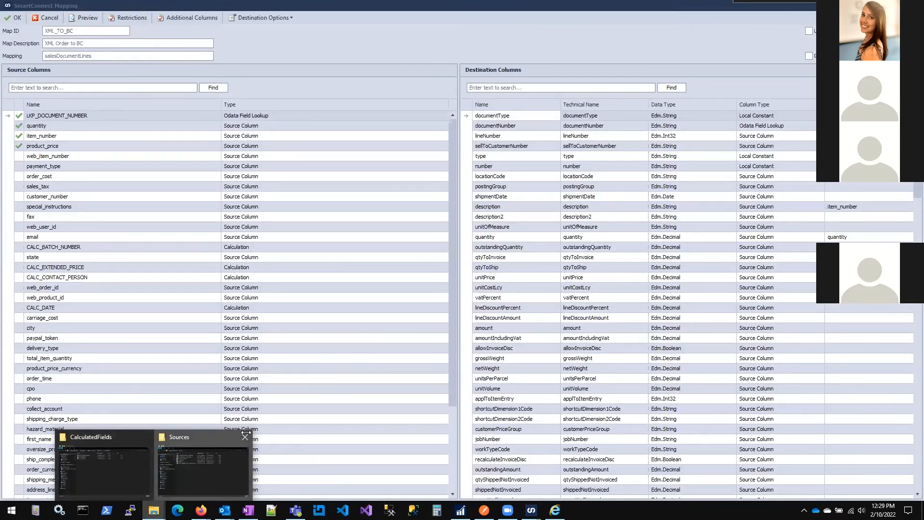
click(180, 461)
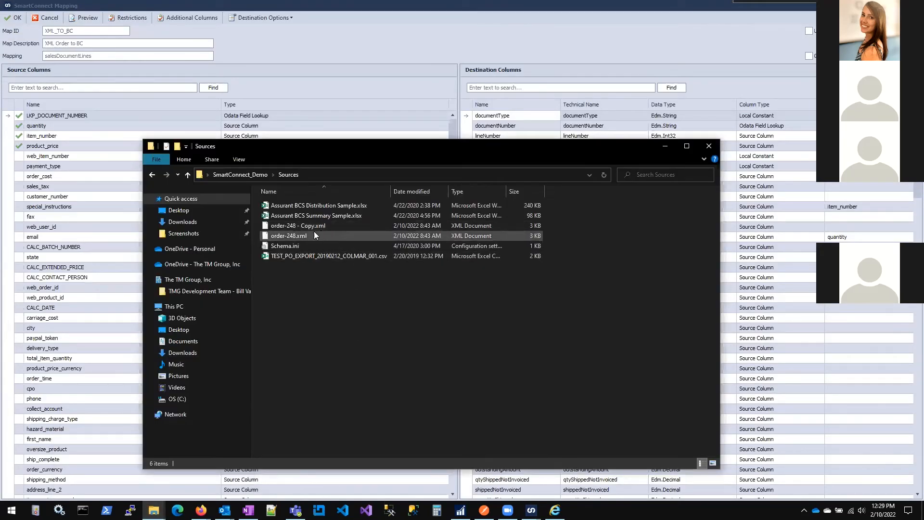
click(258, 176)
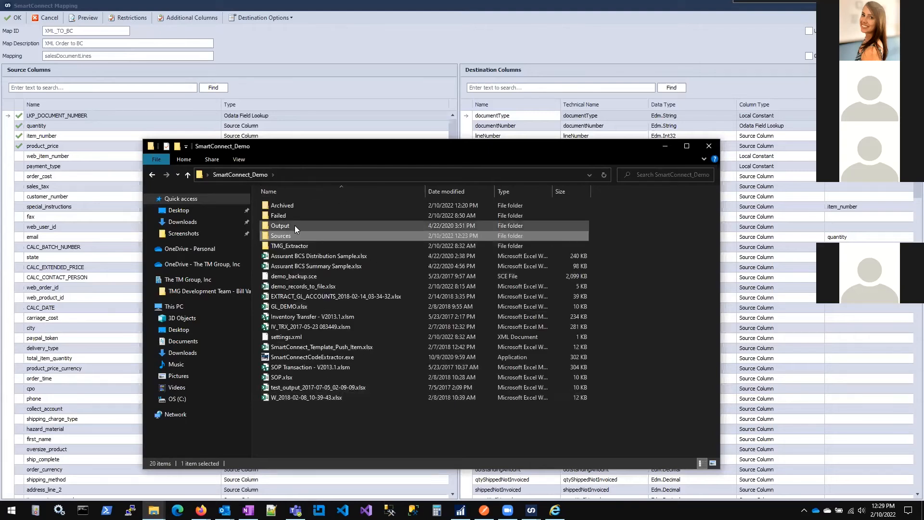
double_click(297, 207)
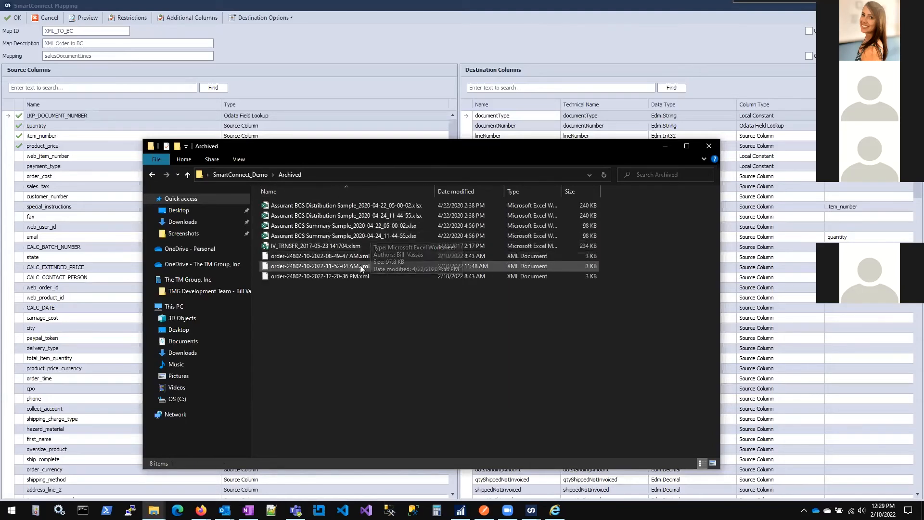
click(350, 266)
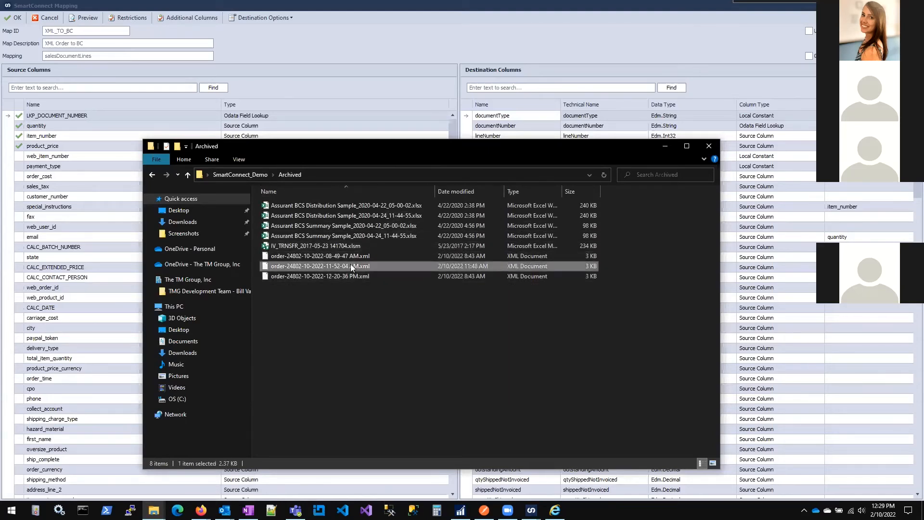
click(255, 175)
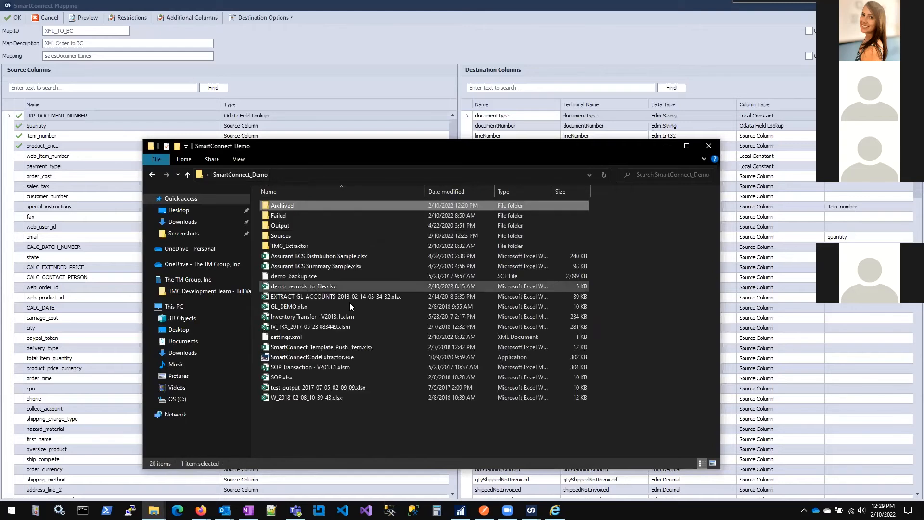
double_click(313, 234)
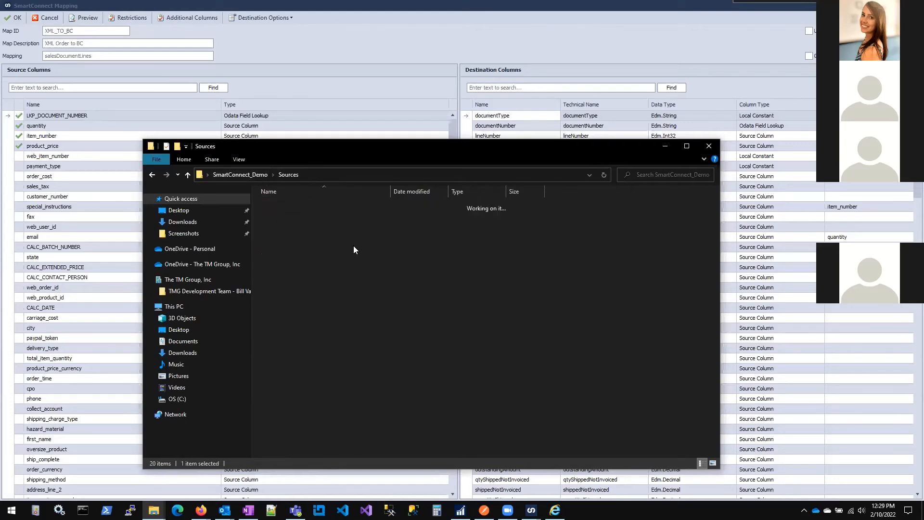
right_click(346, 307)
click(385, 374)
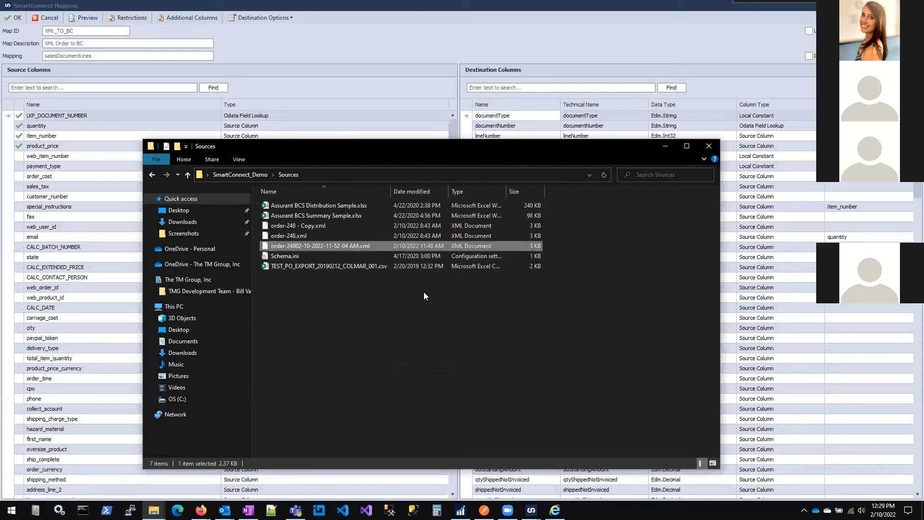
Inspect the line elements within the order lines of the copied XML file and close the viewer.
double_click(348, 247)
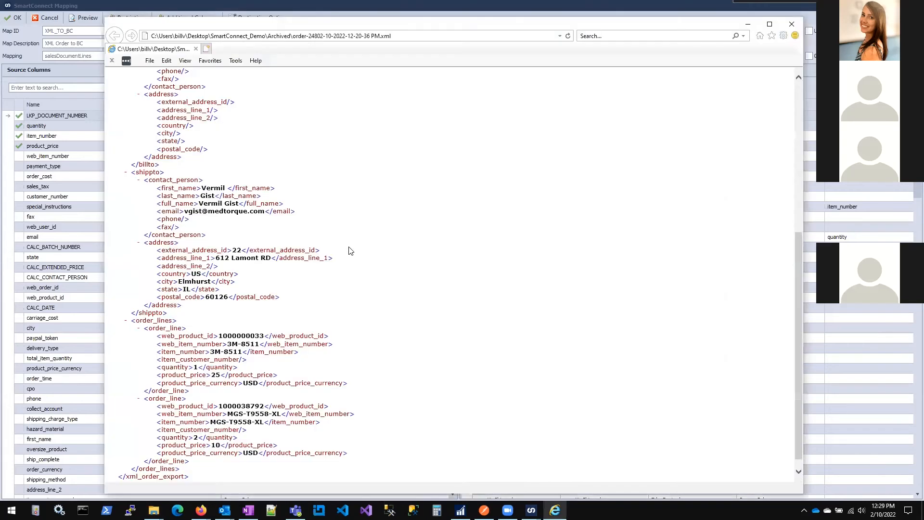
scroll(290, 385, down, 5)
scroll(290, 386, down, 2)
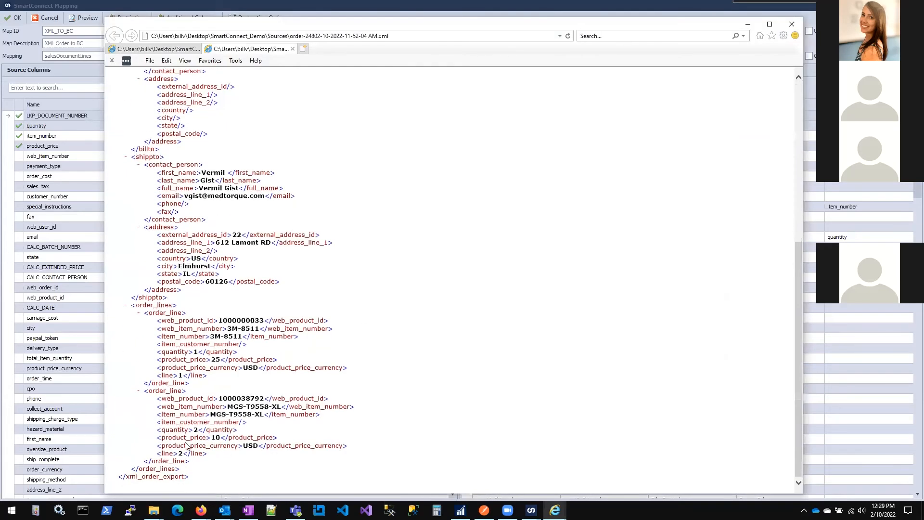
click(174, 459)
click(792, 24)
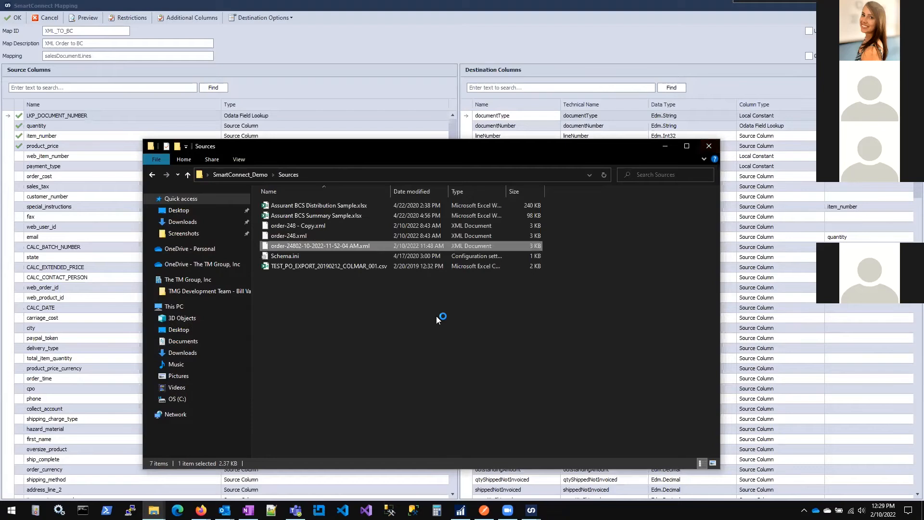
Delete order-248.xml from the Sources folder and rename the copied archive file as order-248.xml.
click(344, 236)
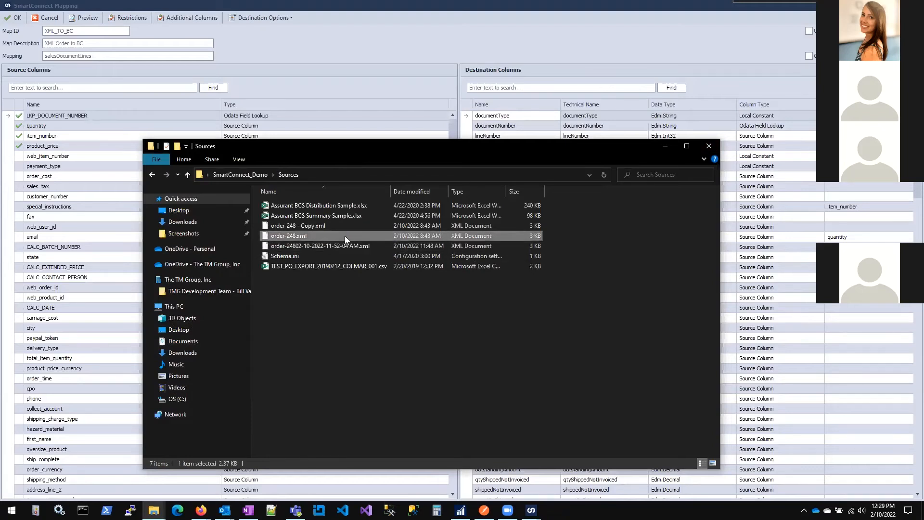
key(Delete)
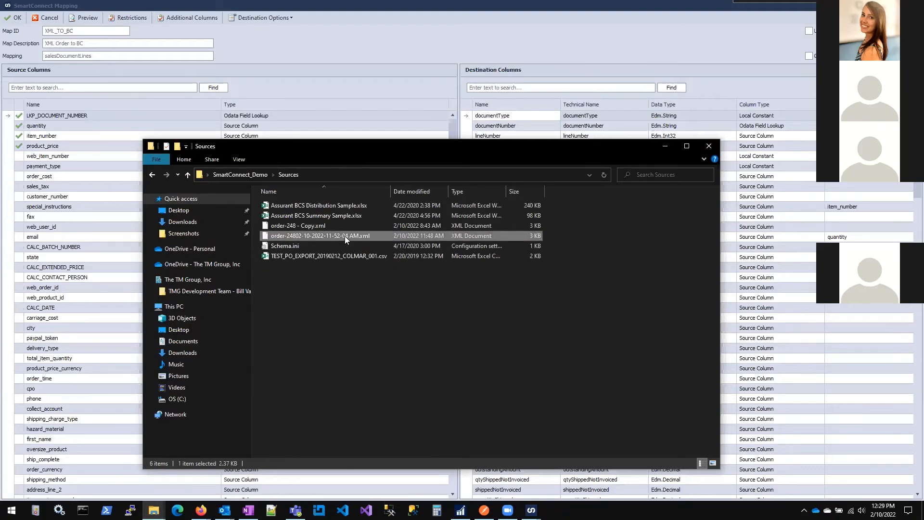
right_click(345, 236)
click(396, 446)
key(Right)
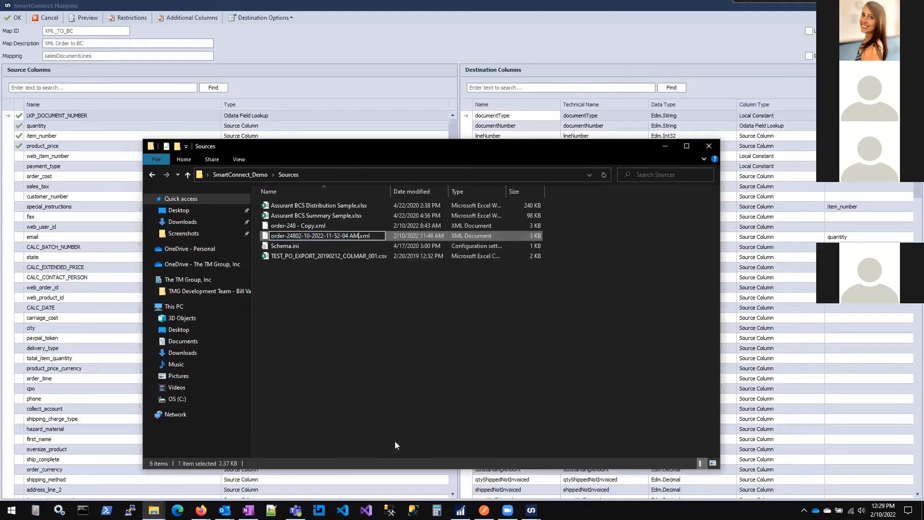
key(BackSpace)
key(BackSpace)
key(BackSpace)
key(BackSpace)
key(BackSpace)
key(BackSpace)
key(BackSpace)
key(BackSpace)
key(BackSpace)
key(BackSpace)
key(BackSpace)
key(BackSpace)
key(BackSpace)
key(BackSpace)
key(BackSpace)
key(BackSpace)
key(BackSpace)
key(BackSpace)
key(BackSpace)
key(BackSpace)
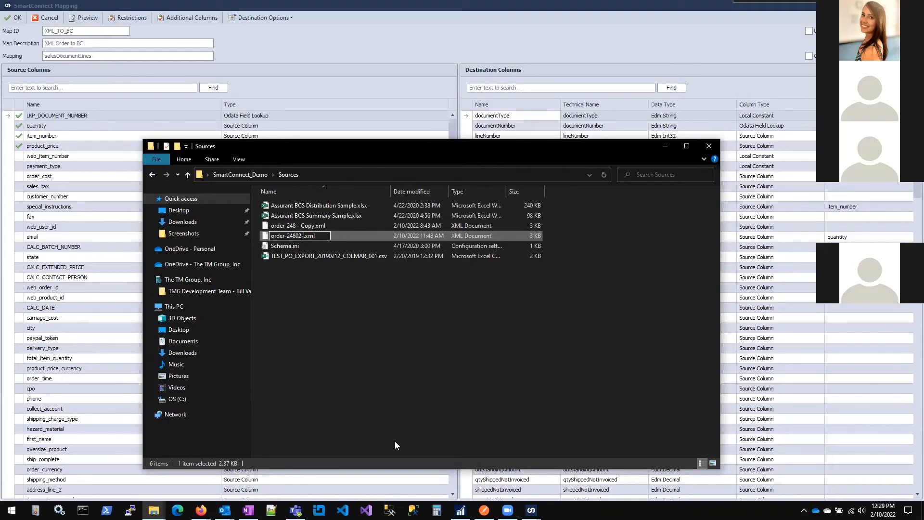
key(Return)
click(414, 392)
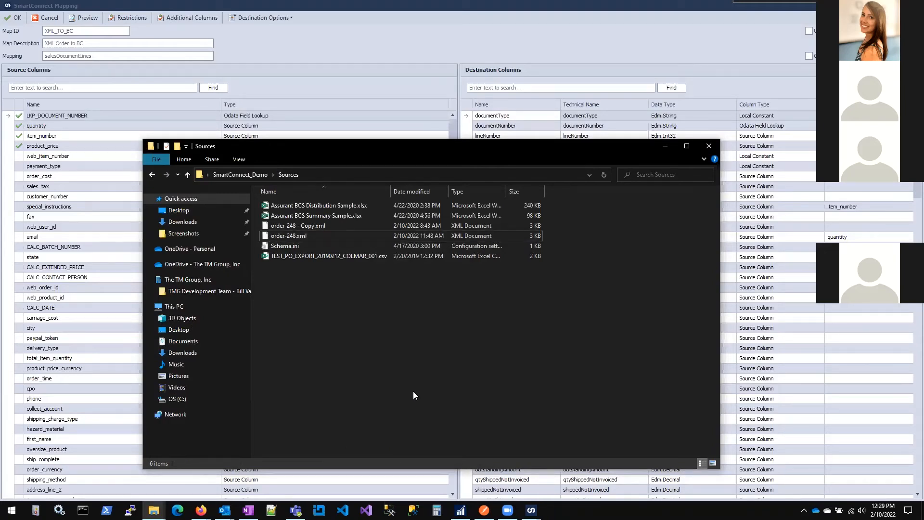
Return to the salesDocumentLines mapping, check its lineNumber destination column, and accept the mapping.
click(381, 41)
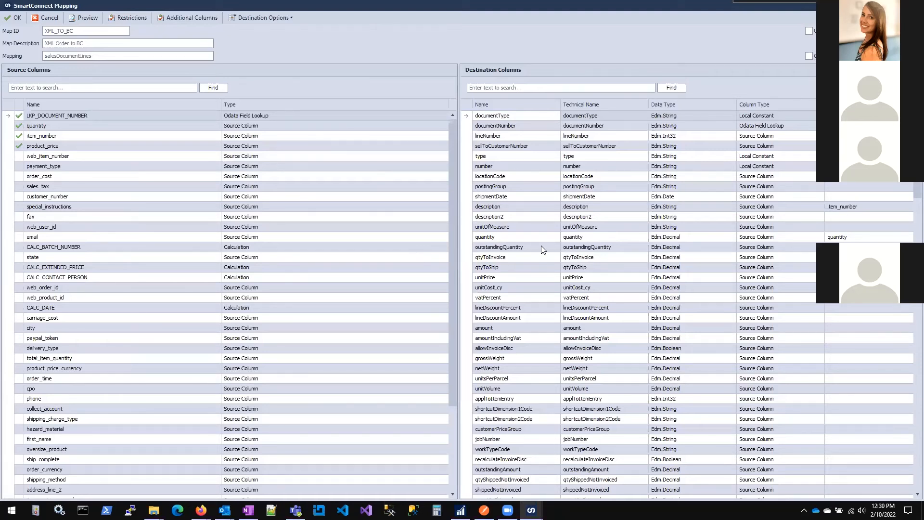
click(531, 185)
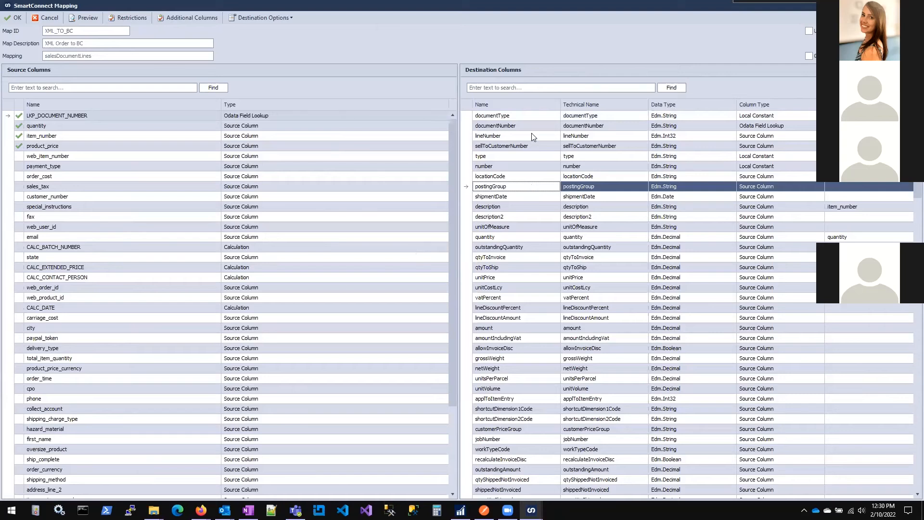
scroll(532, 140, down, 19)
scroll(537, 202, up, 19)
click(530, 136)
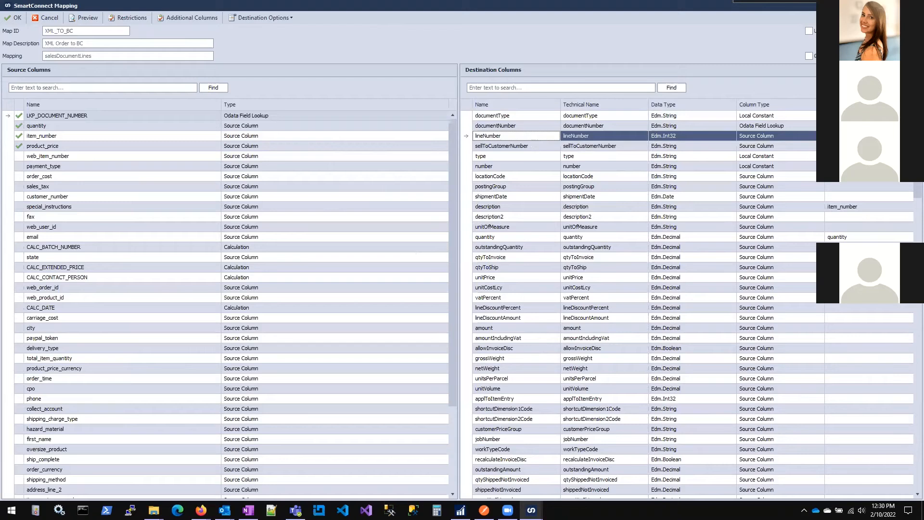
click(15, 19)
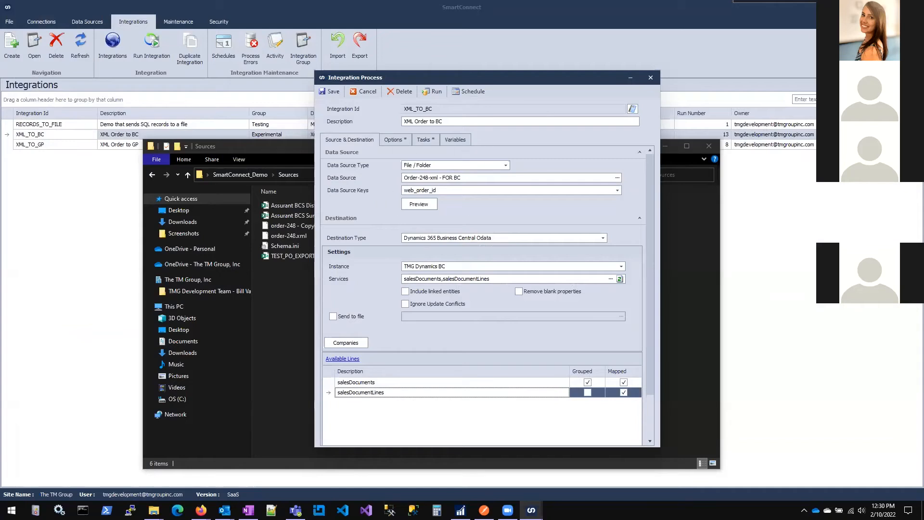
Run the XML_TO_BC integration and review the full text of the error listed in its progress window.
click(426, 91)
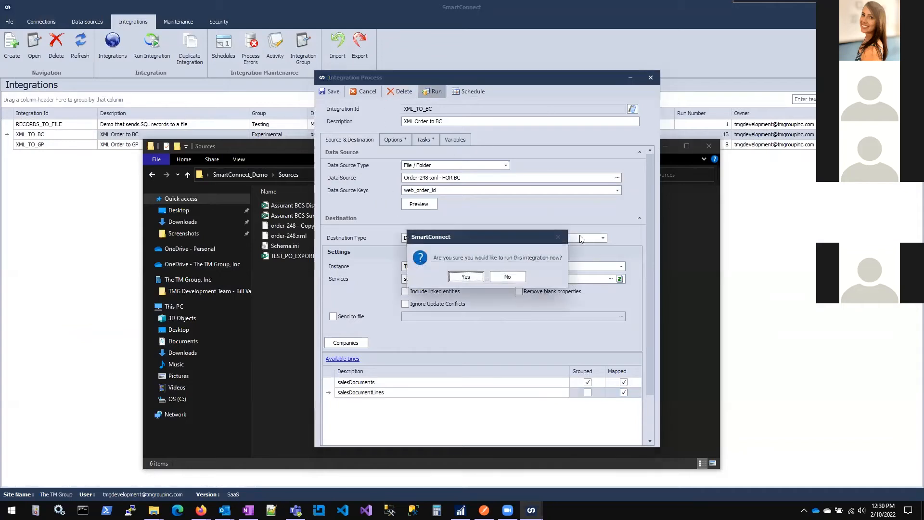
click(466, 280)
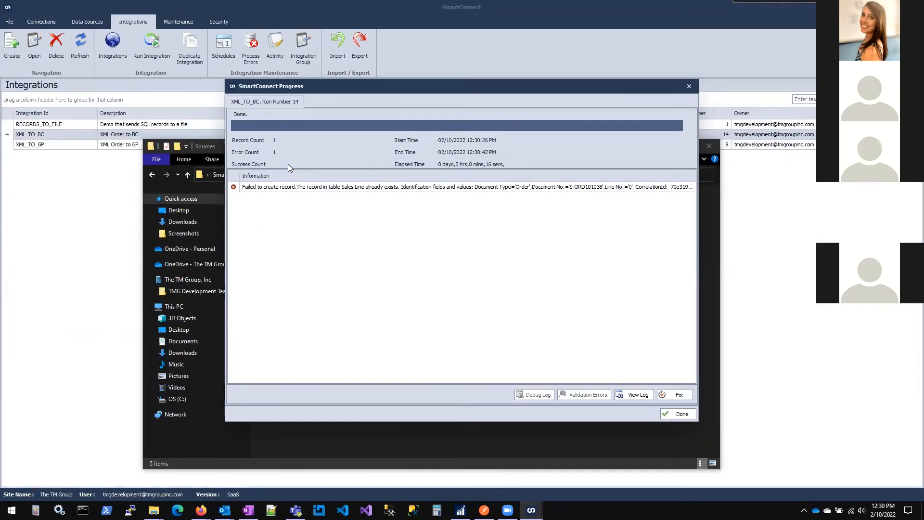
double_click(345, 188)
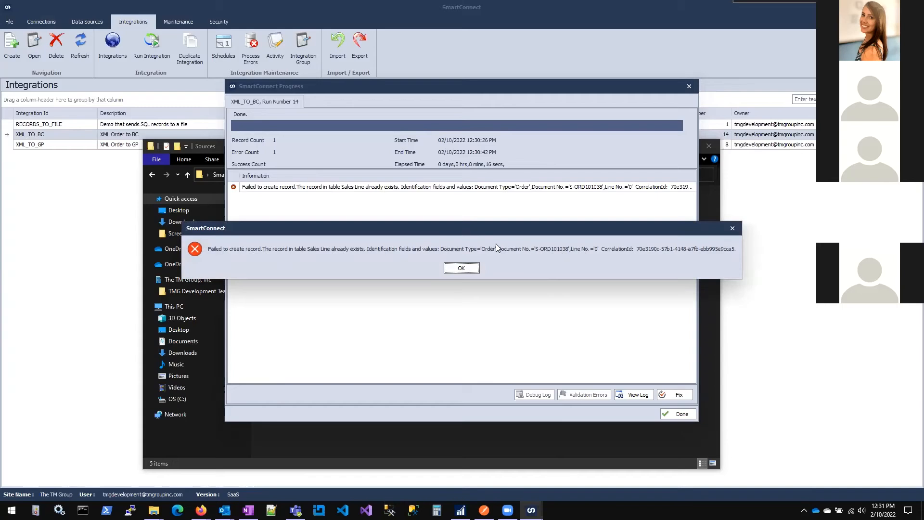
drag(465, 234, 468, 242)
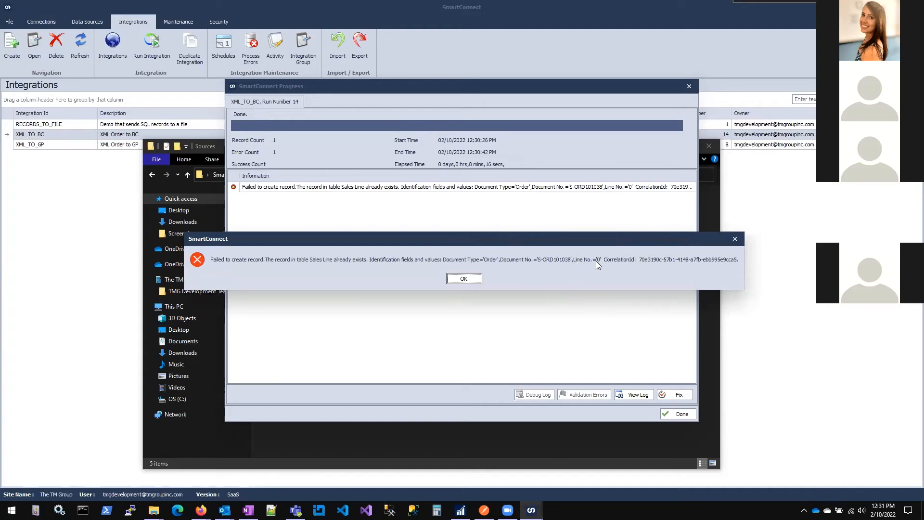
click(463, 279)
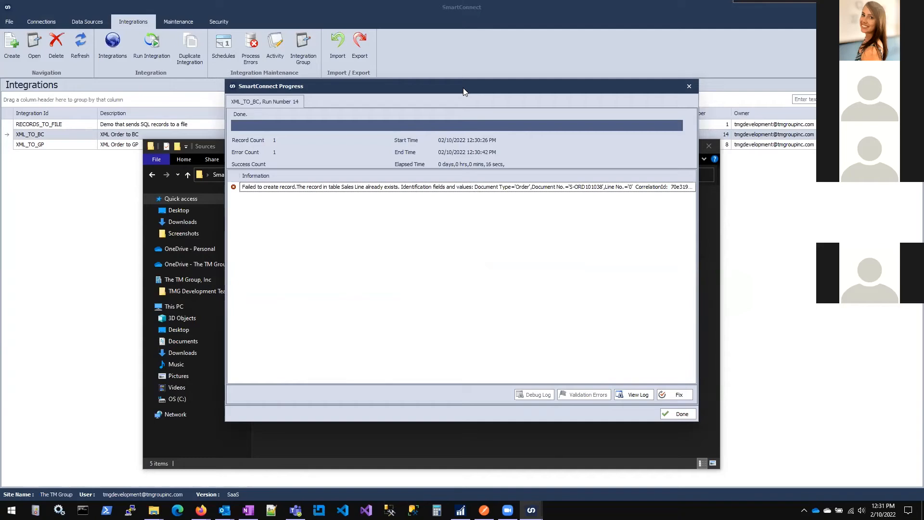
drag(464, 92, 461, 95)
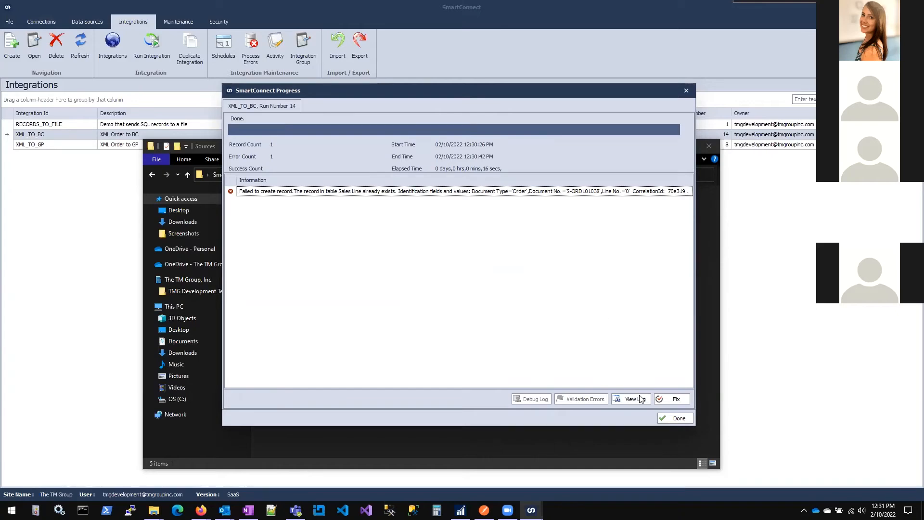
Open the failed run's records for fixing and widen the process errors window to show more columns.
click(675, 400)
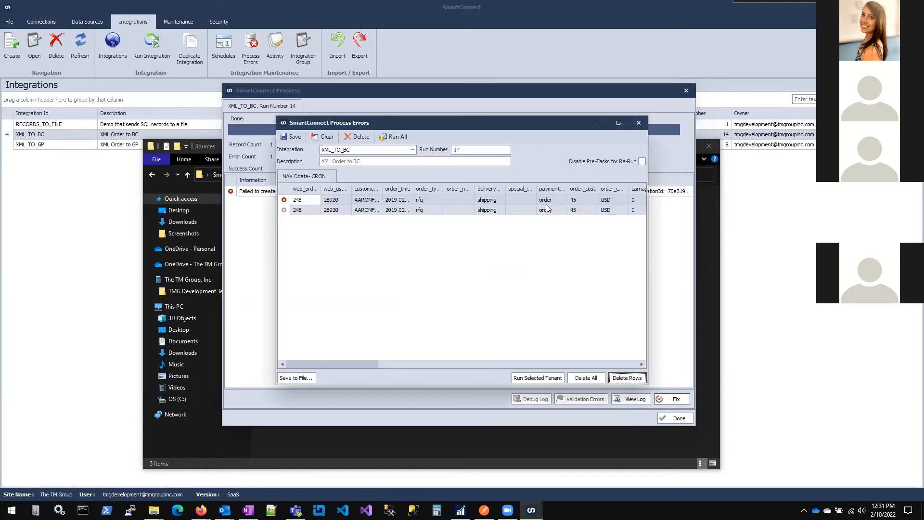
drag(428, 125, 272, 122)
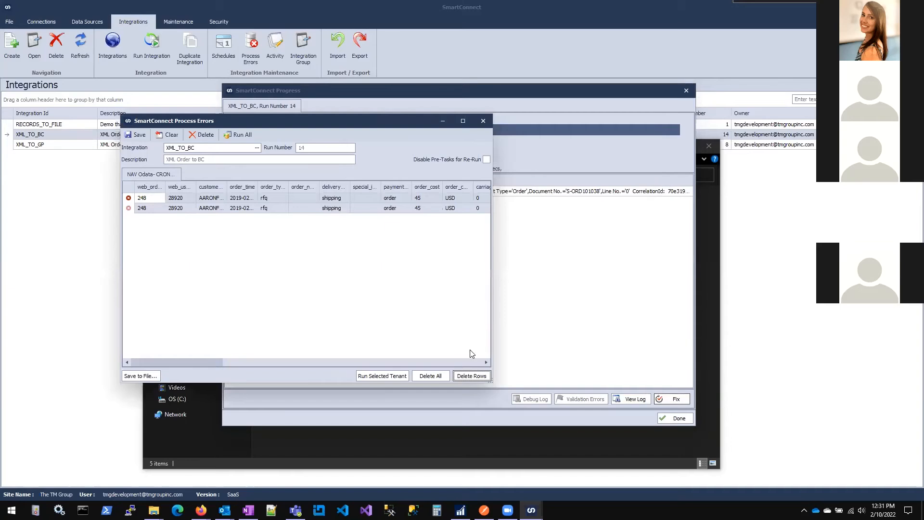
drag(492, 383, 898, 407)
drag(422, 124, 395, 133)
Try changing the first failed record's order type to rfqHIABC, and close the process errors window without saving.
click(243, 207)
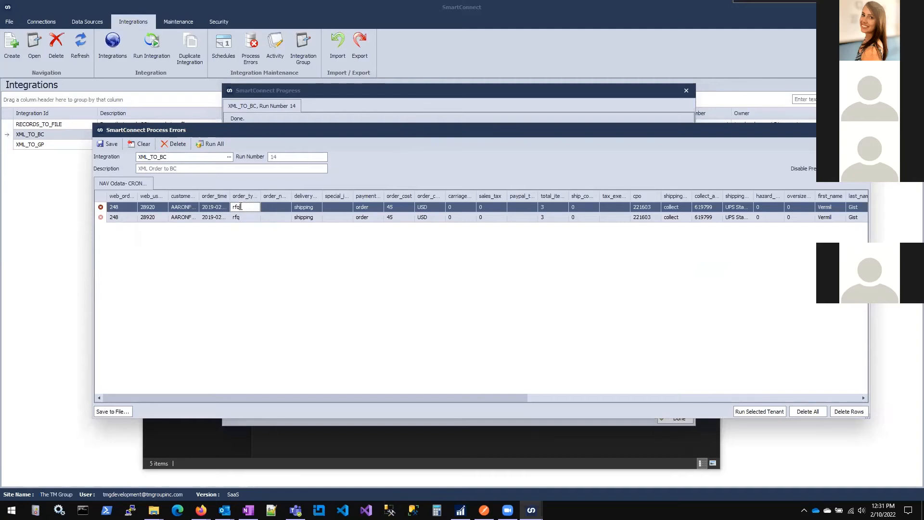
text(HIABC)
click(860, 130)
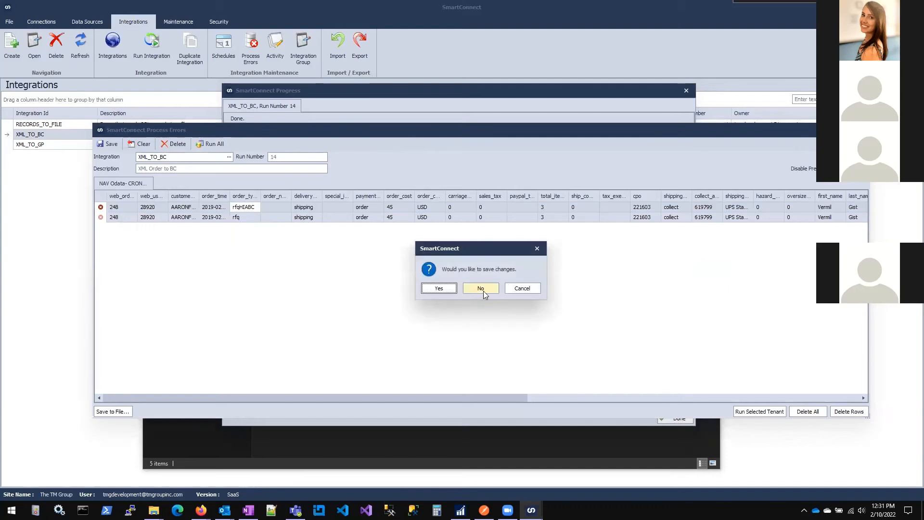
click(482, 287)
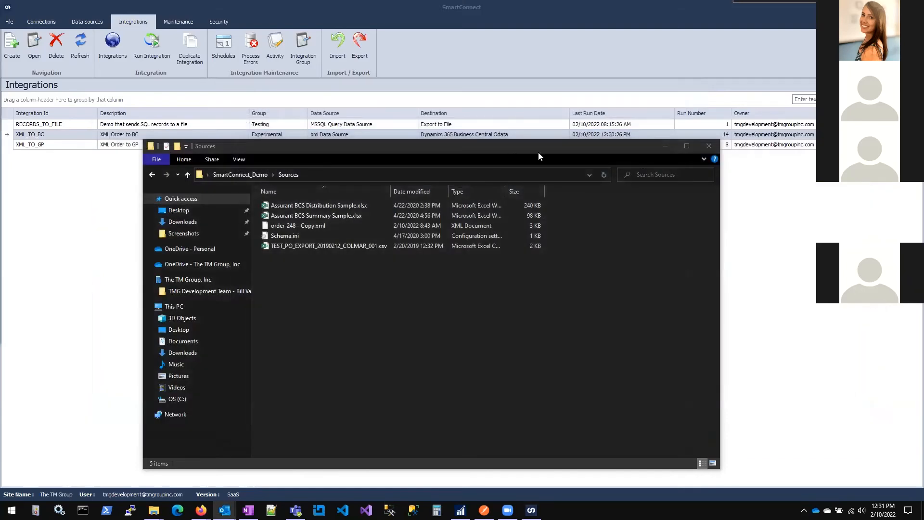
Put the Sources folder window away and review the summary and company name in the "SmartConnect BC Demo XML Failed" email.
click(666, 147)
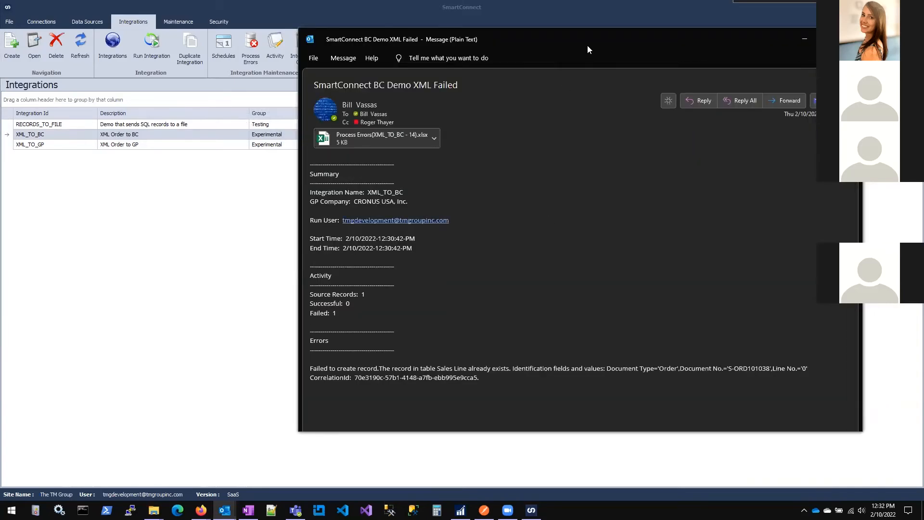
drag(580, 45, 504, 57)
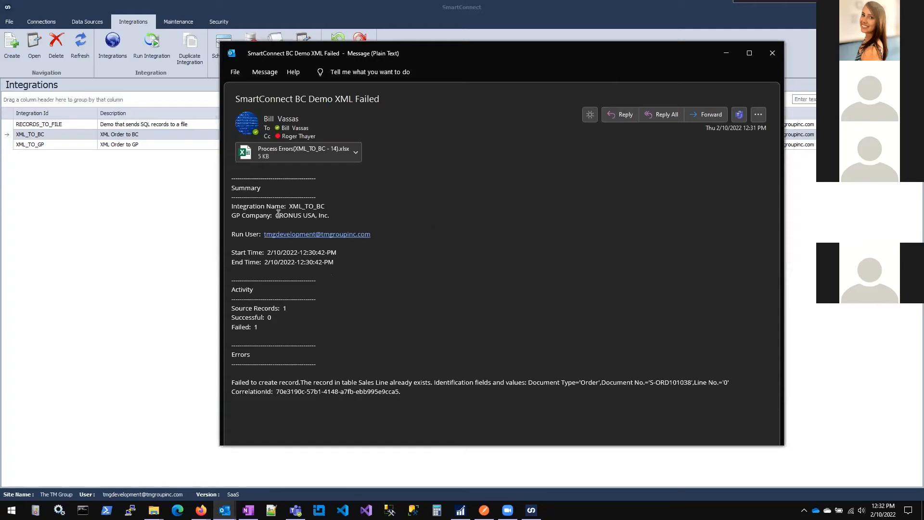
drag(276, 215, 333, 214)
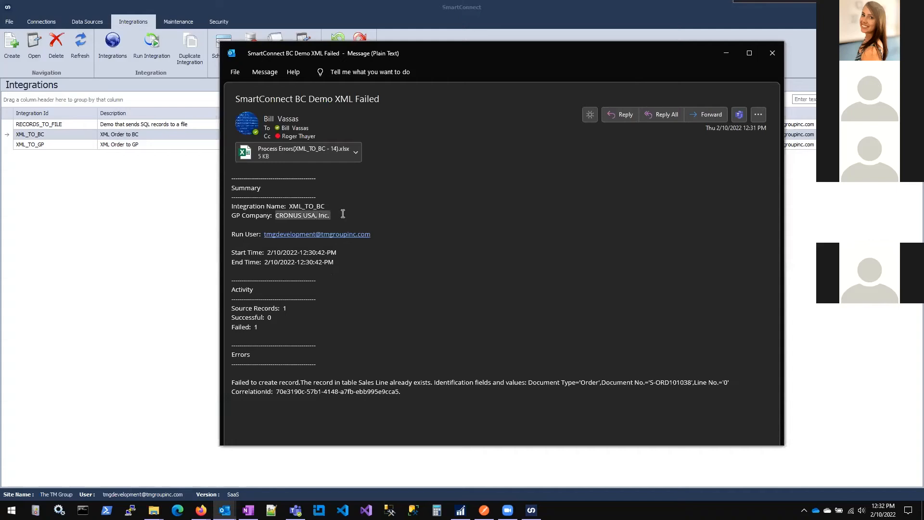
click(388, 237)
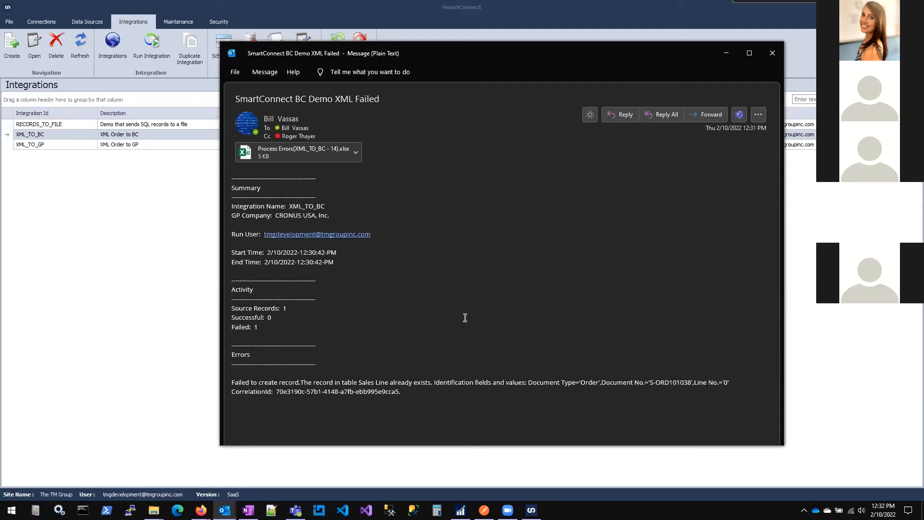
Preview the email's Process Errors workbook, check the customer values of its failed records, and close the message.
click(298, 149)
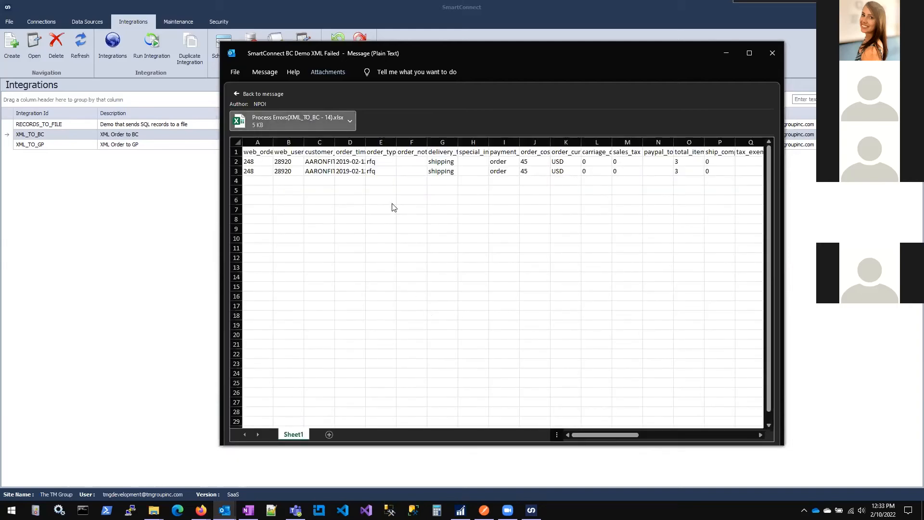
click(365, 209)
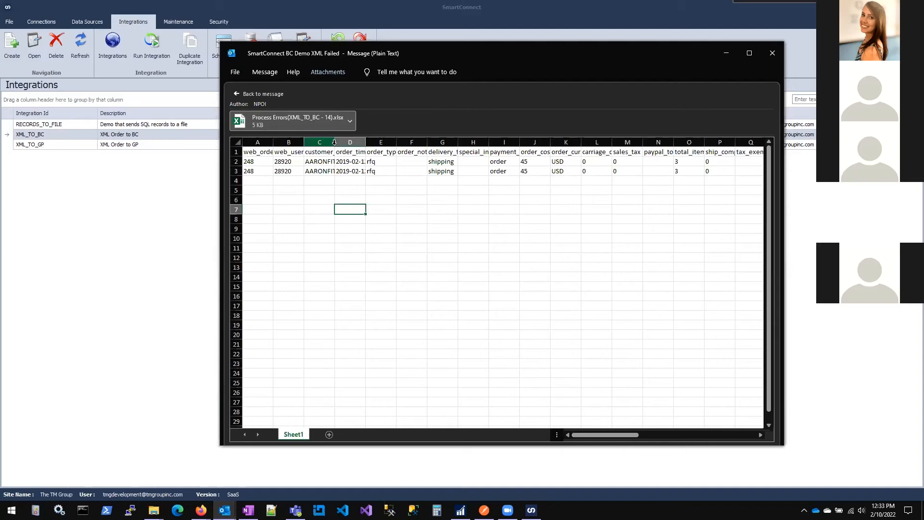
drag(320, 162, 320, 168)
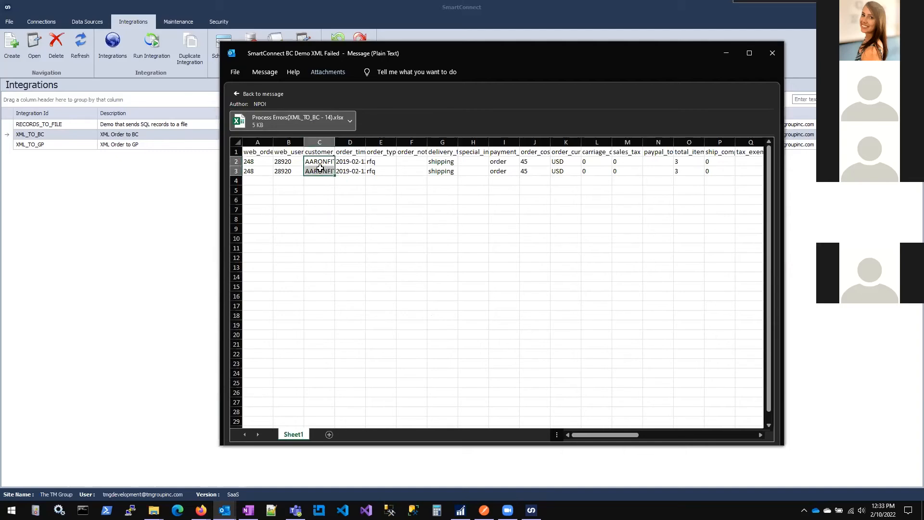
click(411, 217)
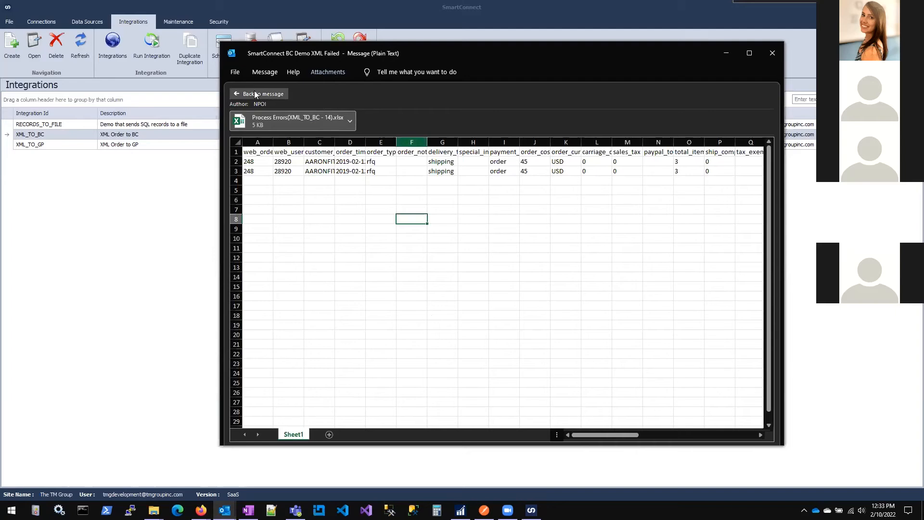
click(255, 94)
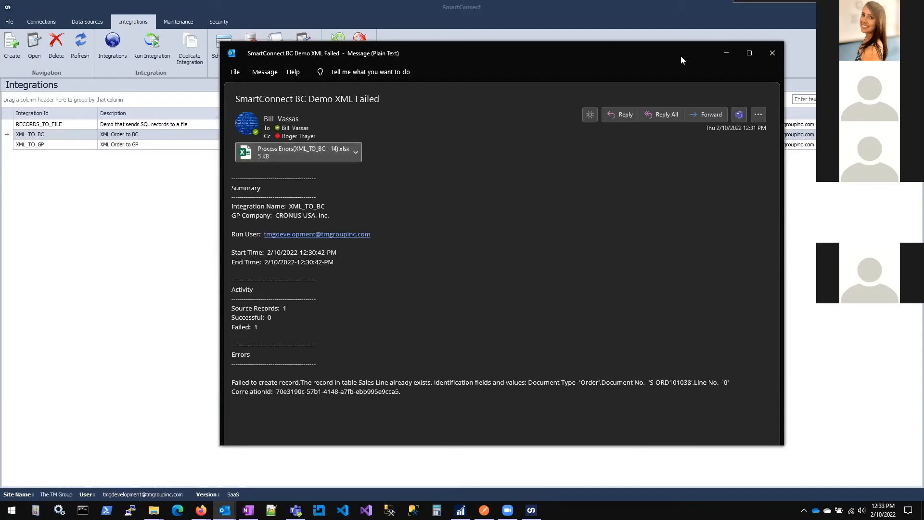
click(772, 58)
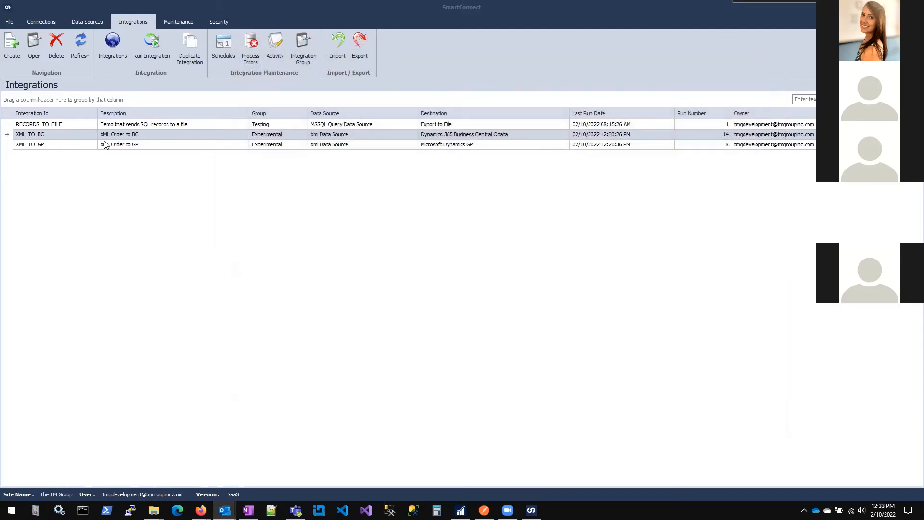
mouse_move(153, 509)
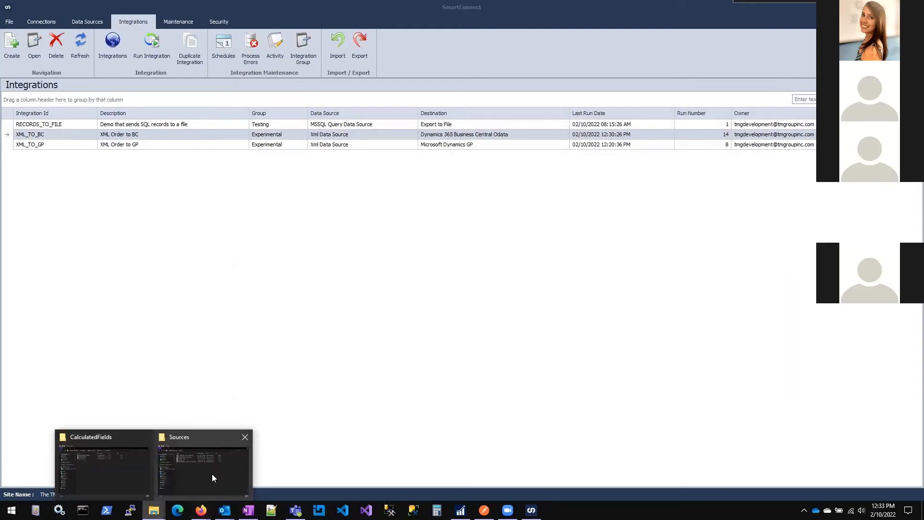
click(190, 475)
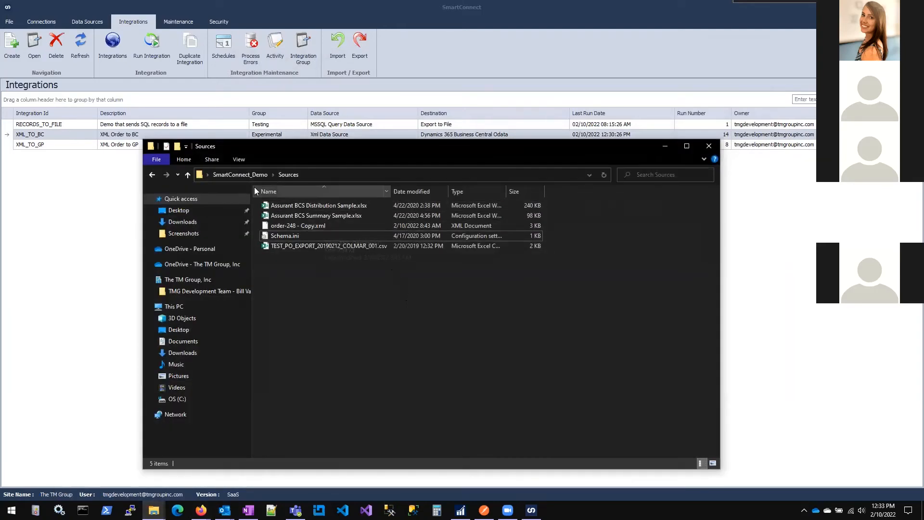
click(250, 176)
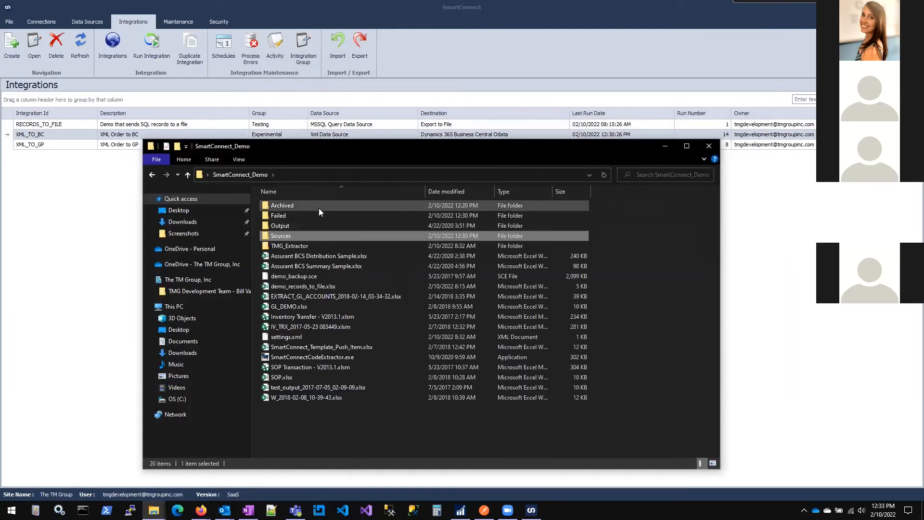
double_click(312, 214)
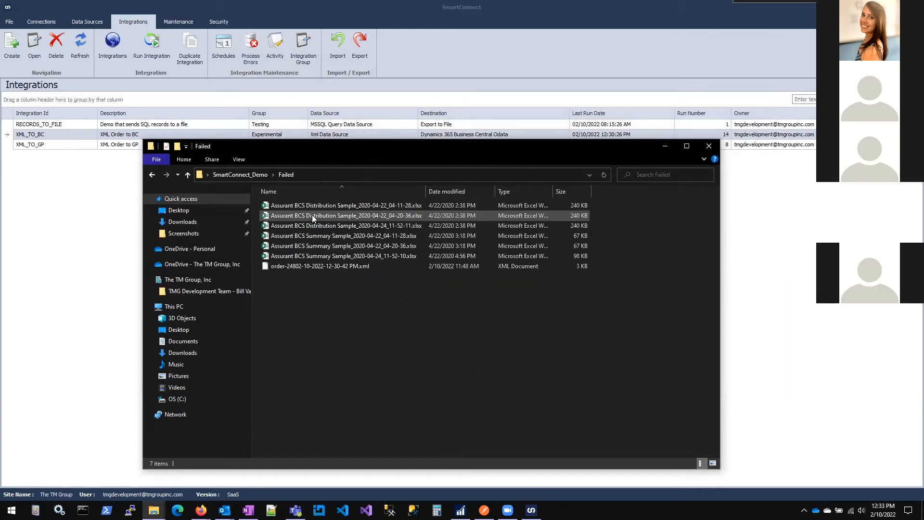
click(334, 266)
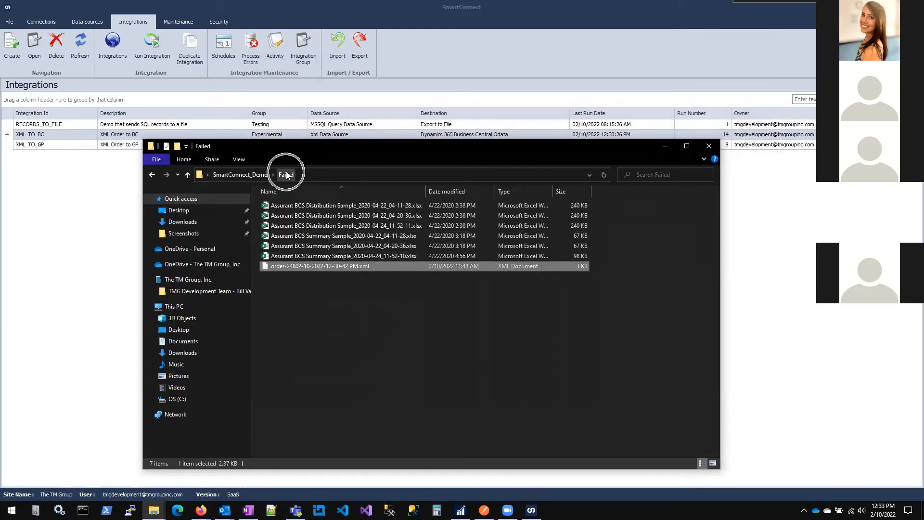
click(221, 174)
double_click(328, 234)
key(ctrl+v)
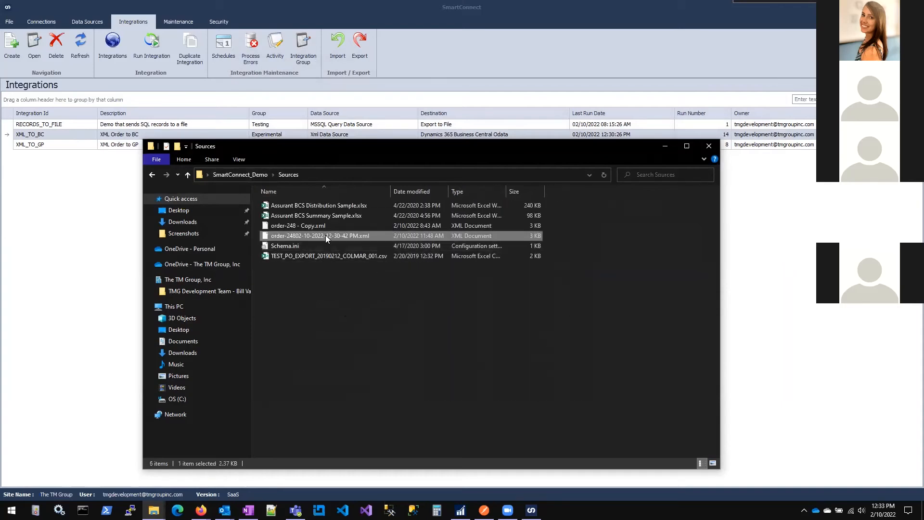
Rename the restored XML file in Sources to order-248.xml and put the folder window away.
click(370, 448)
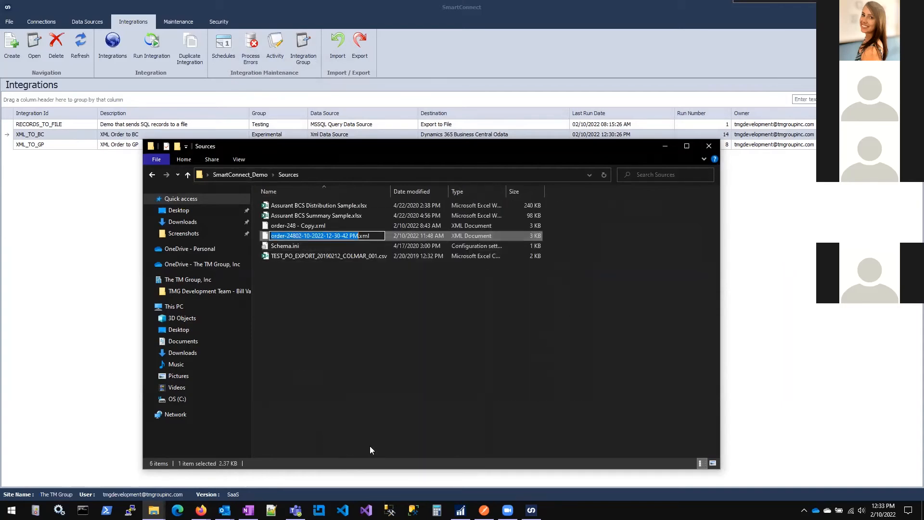
key(Home)
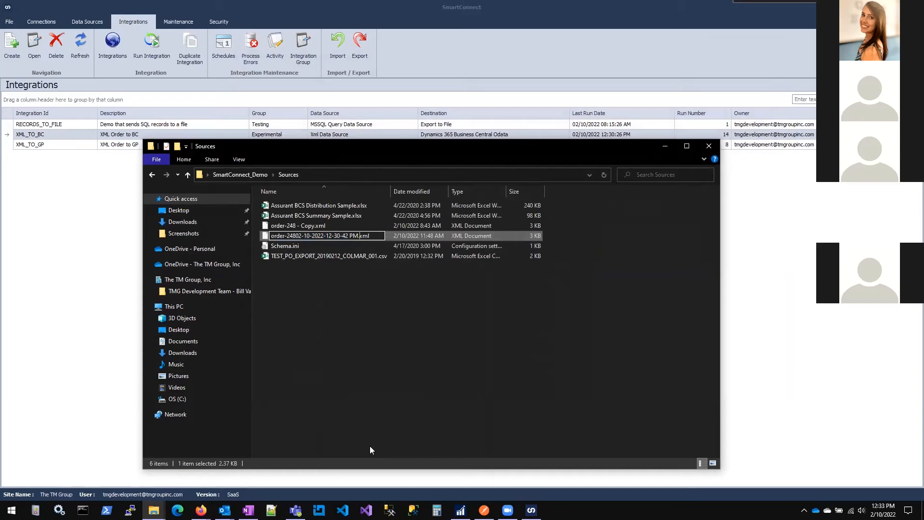
key(BackSpace)
key(BackSpace)
key(BackSpace)
key(BackSpace)
key(BackSpace)
key(BackSpace)
key(BackSpace)
key(BackSpace)
key(BackSpace)
key(BackSpace)
key(BackSpace)
key(BackSpace)
key(BackSpace)
key(BackSpace)
key(BackSpace)
key(BackSpace)
key(BackSpace)
key(BackSpace)
key(BackSpace)
key(BackSpace)
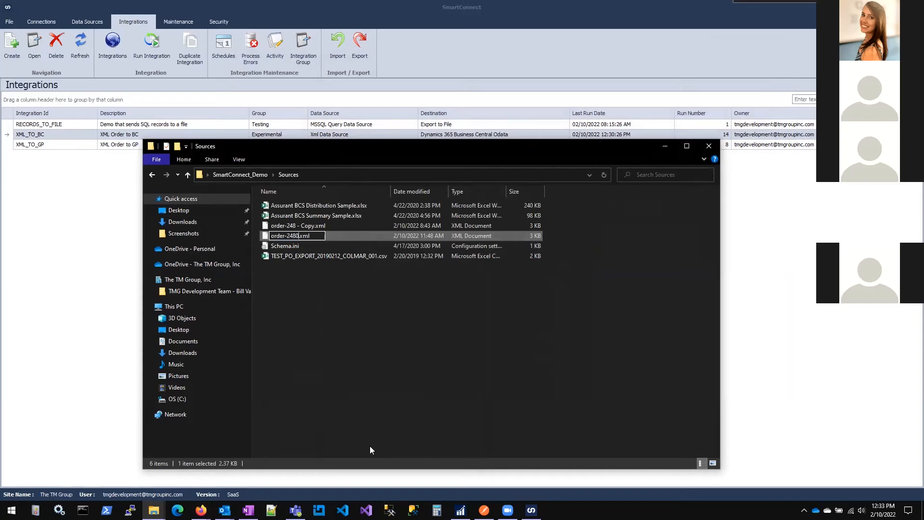
key(Return)
click(622, 240)
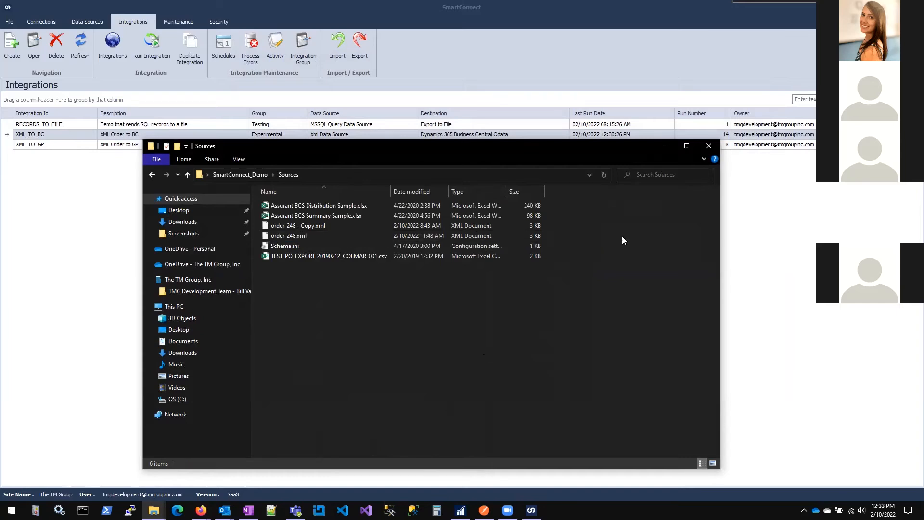
click(664, 147)
In XML_TO_BC's salesDocumentLines mapping, sort the source columns by name, map line to the lineNumber destination column, and accept the mapping.
double_click(72, 136)
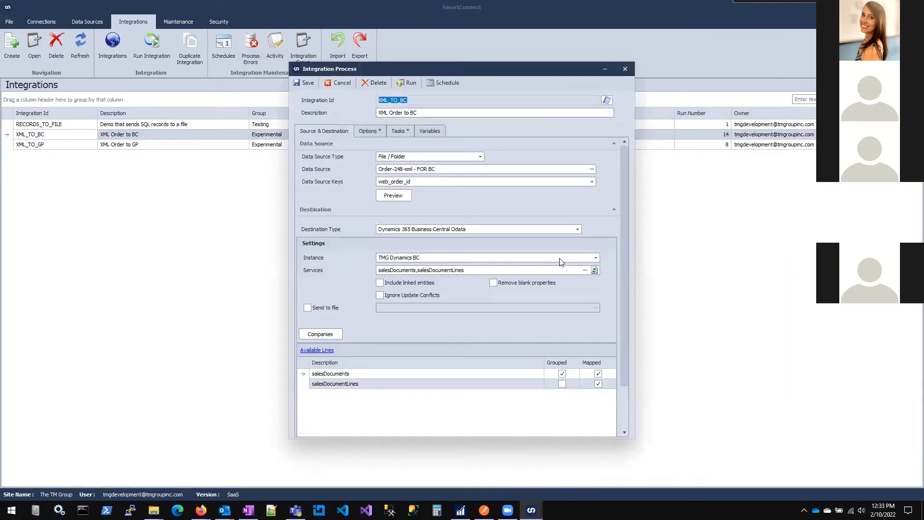
click(405, 384)
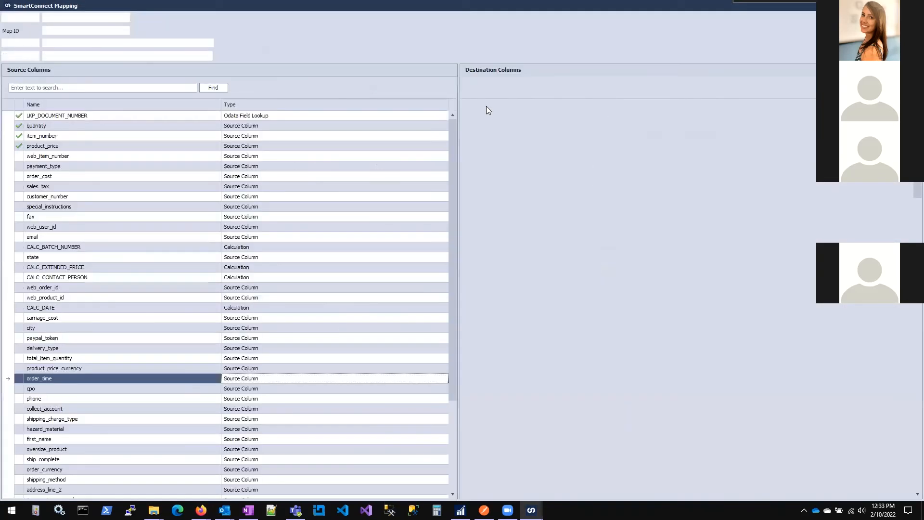
click(70, 104)
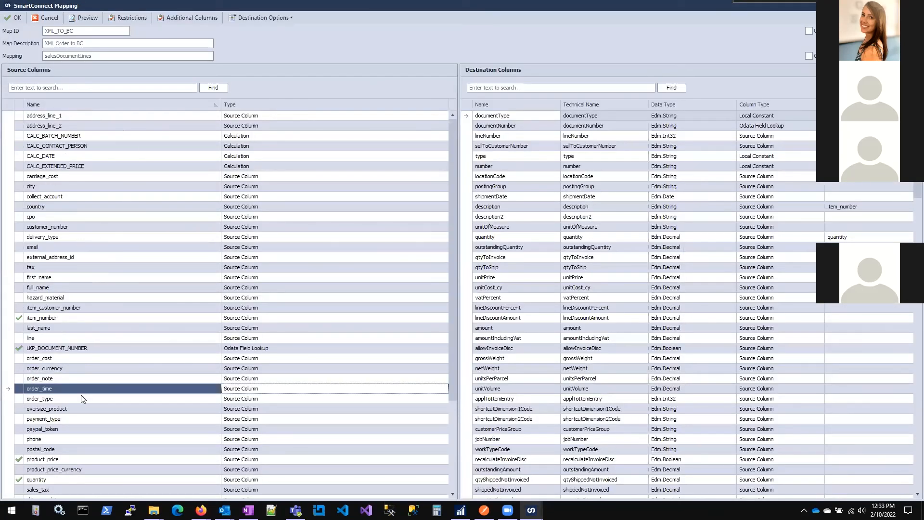
click(44, 339)
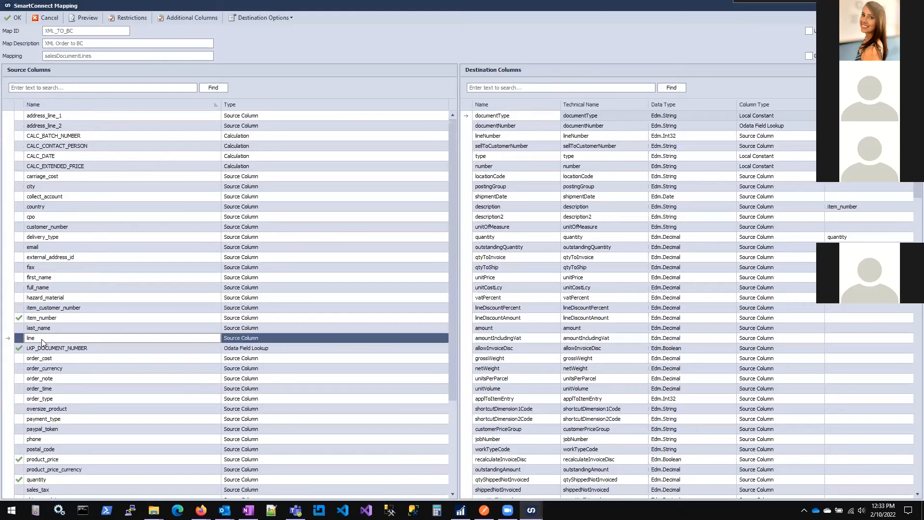
drag(42, 342, 510, 140)
click(13, 19)
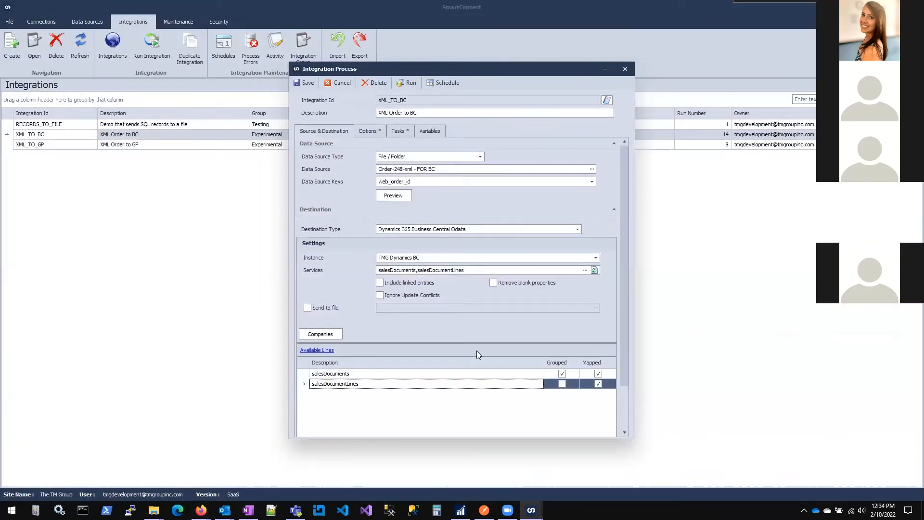
Switch to Business Central in Firefox, reload the Sales Orders list, and sort it by Sell-to Customer No.
click(201, 510)
click(244, 481)
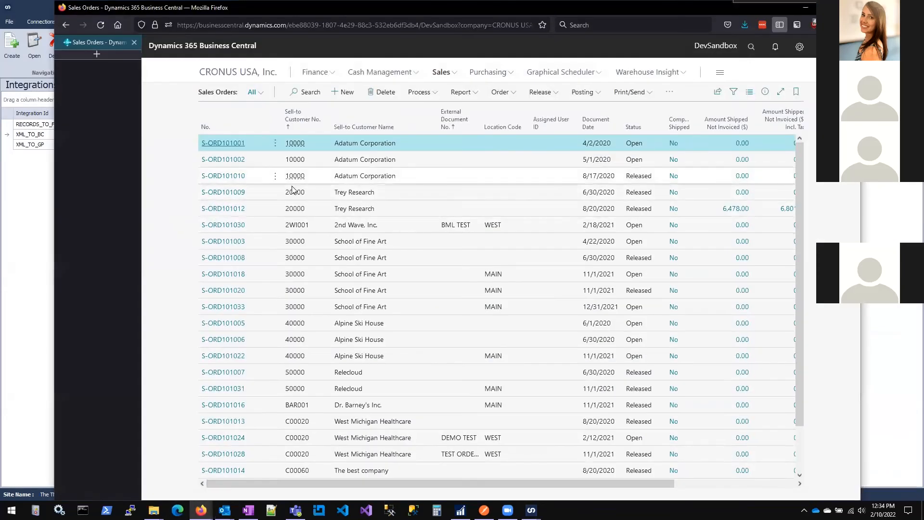
click(256, 30)
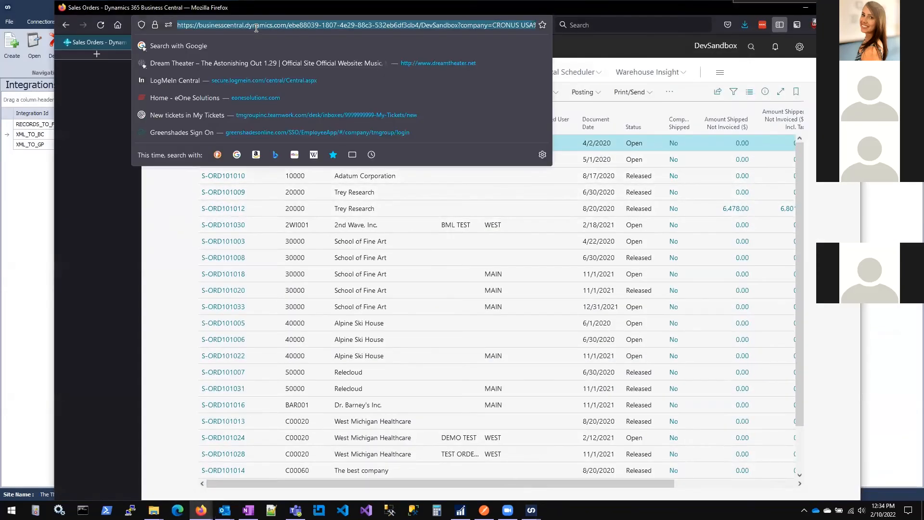
key(Return)
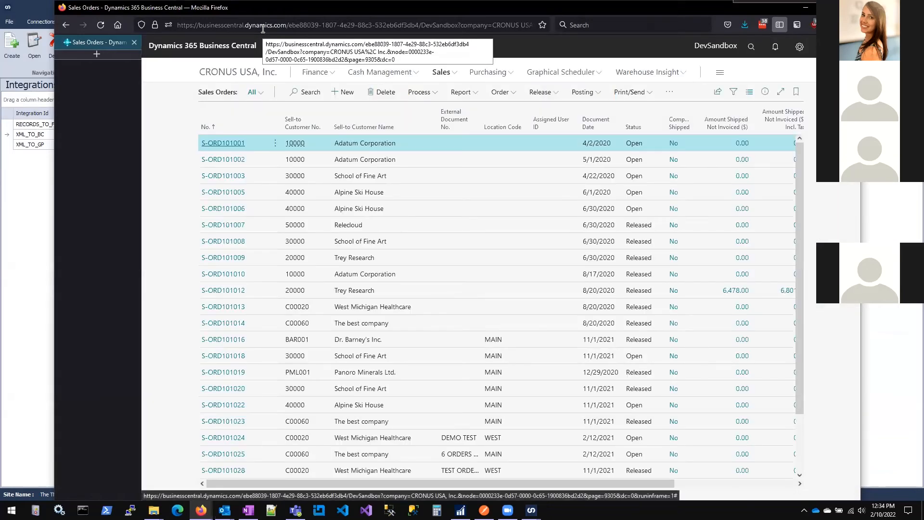
click(321, 127)
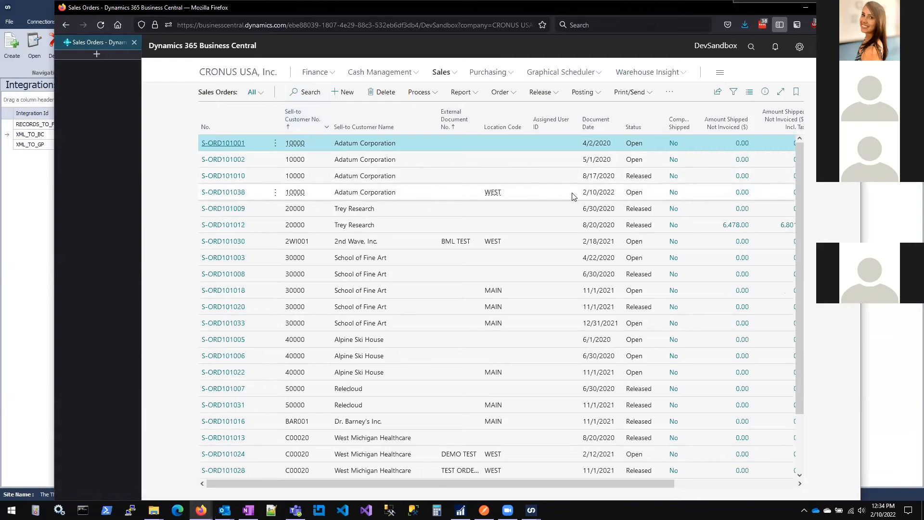
Delete the Adatum Corporation sales order dated 2/10/2022 and return to SmartConnect.
click(274, 192)
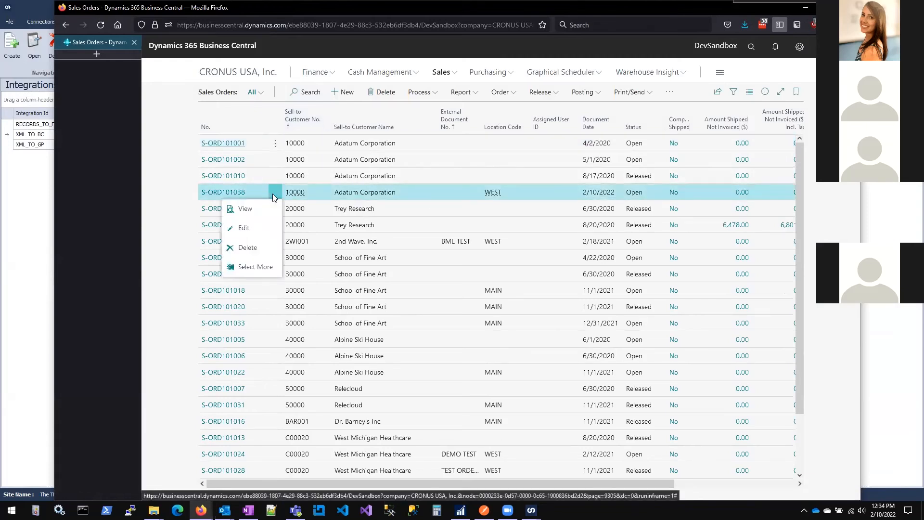
click(257, 248)
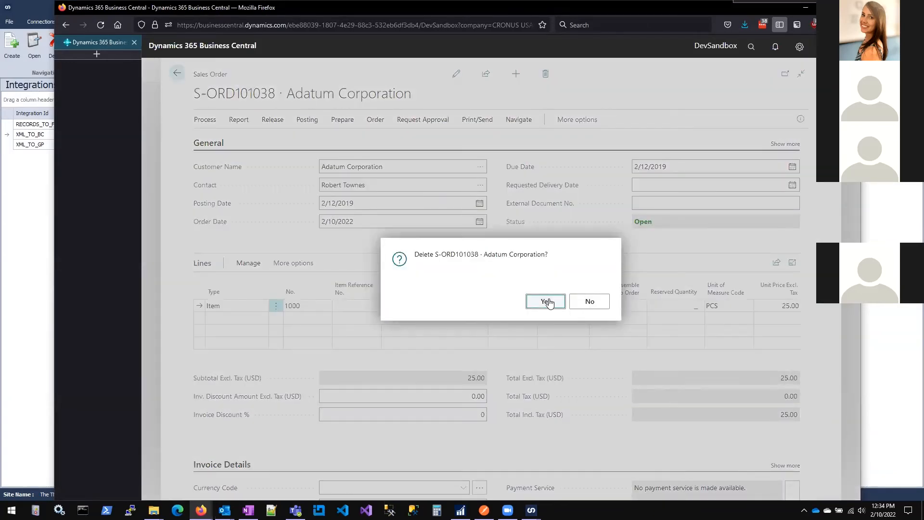
click(549, 301)
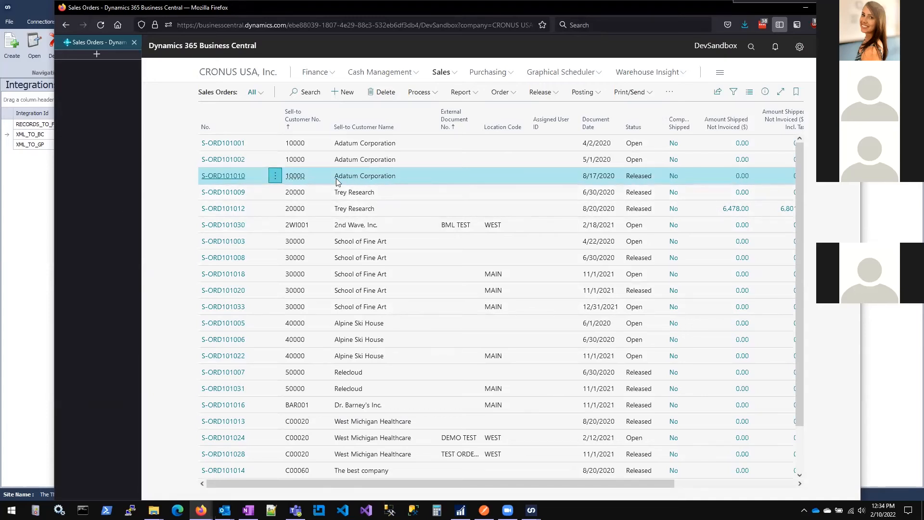
click(804, 8)
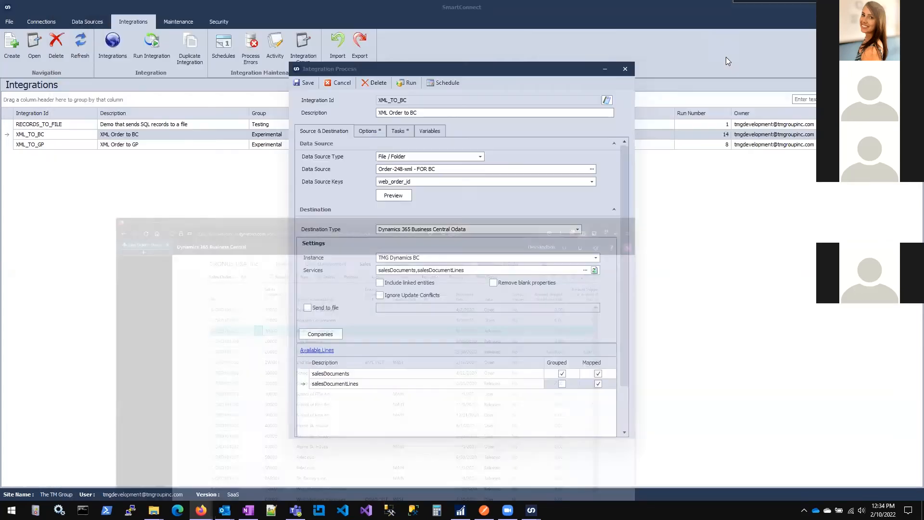
Review the salesDocuments mapping of XML_TO_BC and close it without accepting changes.
click(419, 375)
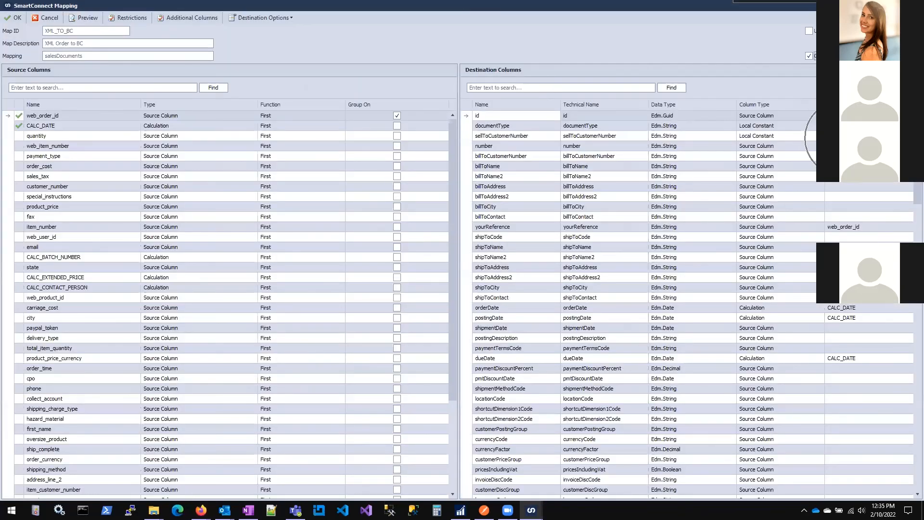
click(46, 18)
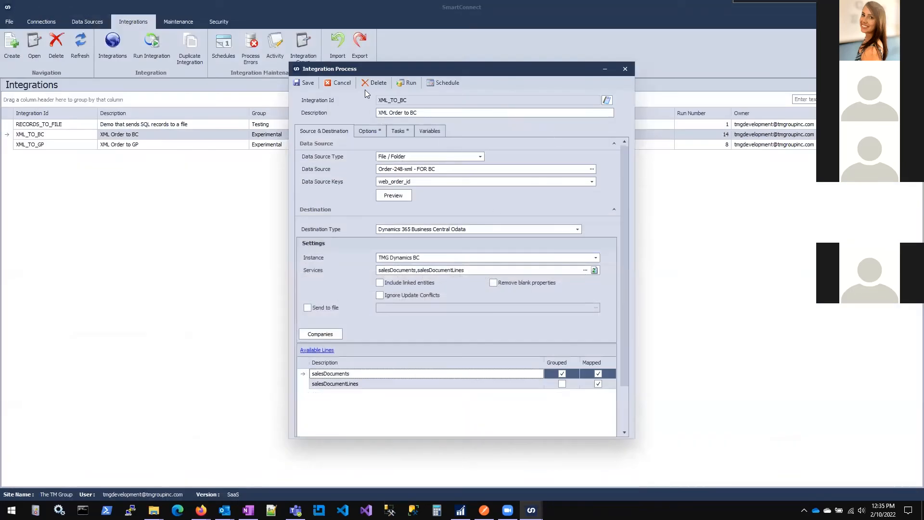
Run the XML_TO_BC integration and close its progress window once the run is done.
click(405, 84)
click(435, 267)
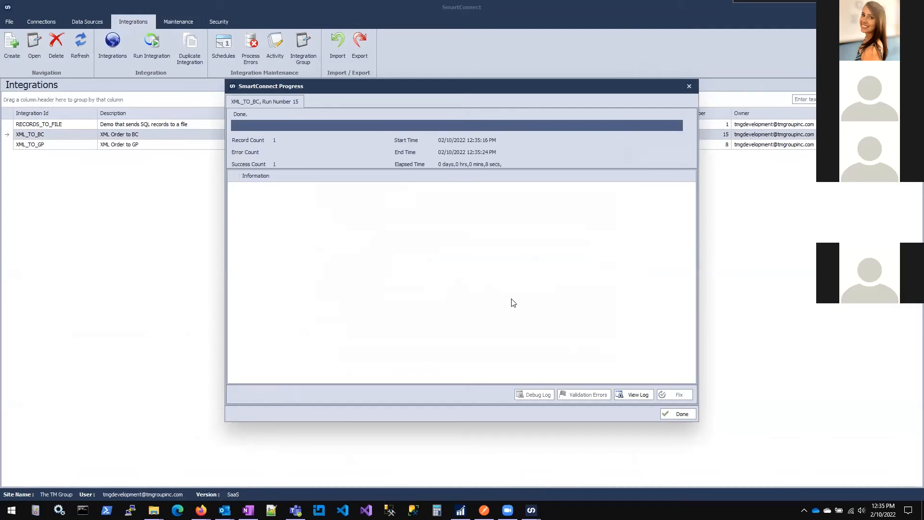
click(684, 417)
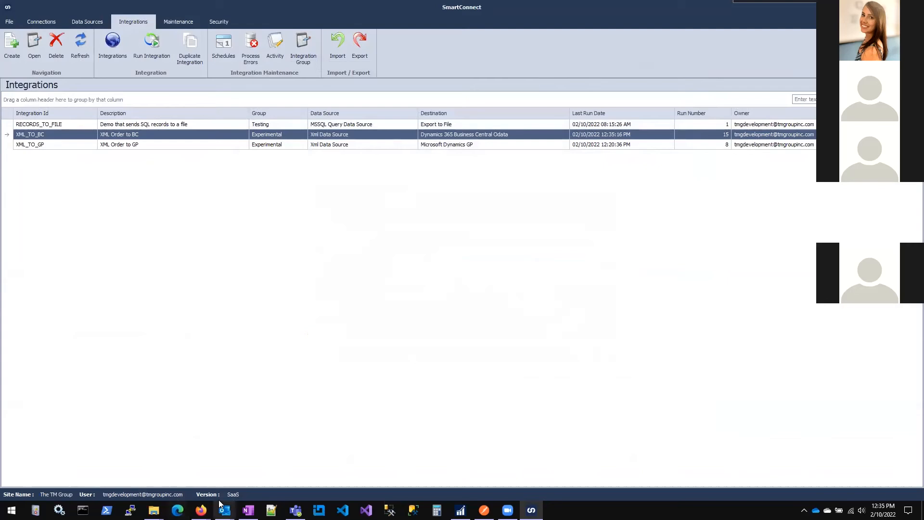
Switch to Business Central in Firefox, sort the Sales Orders by Sell-to Customer No., and open Adatum Corporation's order dated 2/10/2022.
mouse_move(201, 510)
click(257, 480)
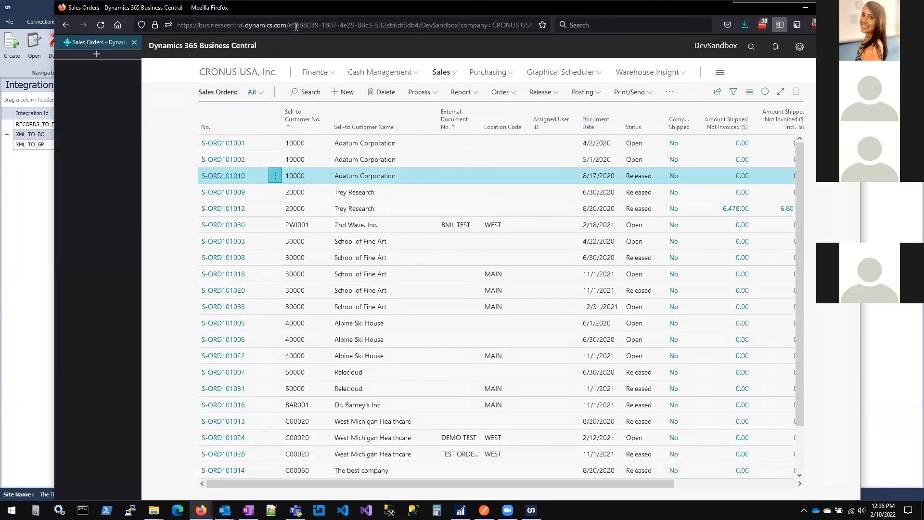
click(315, 112)
click(304, 143)
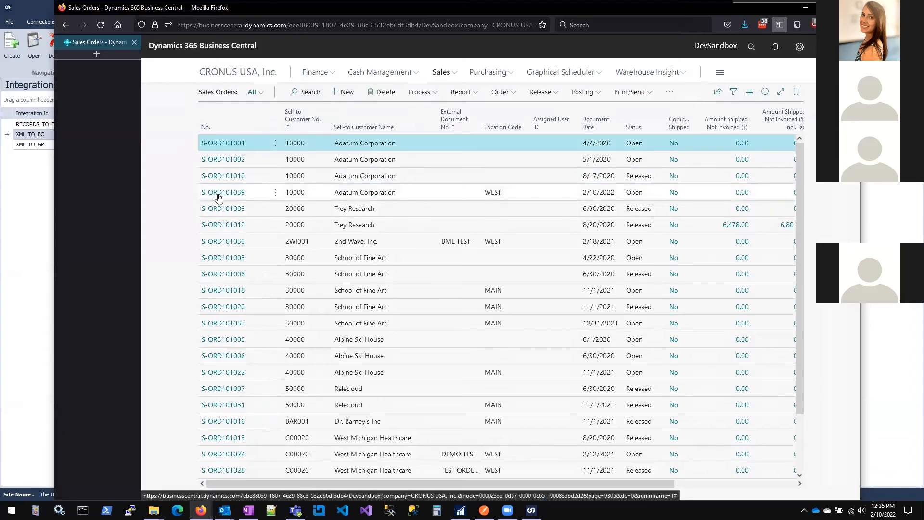
click(226, 197)
click(226, 193)
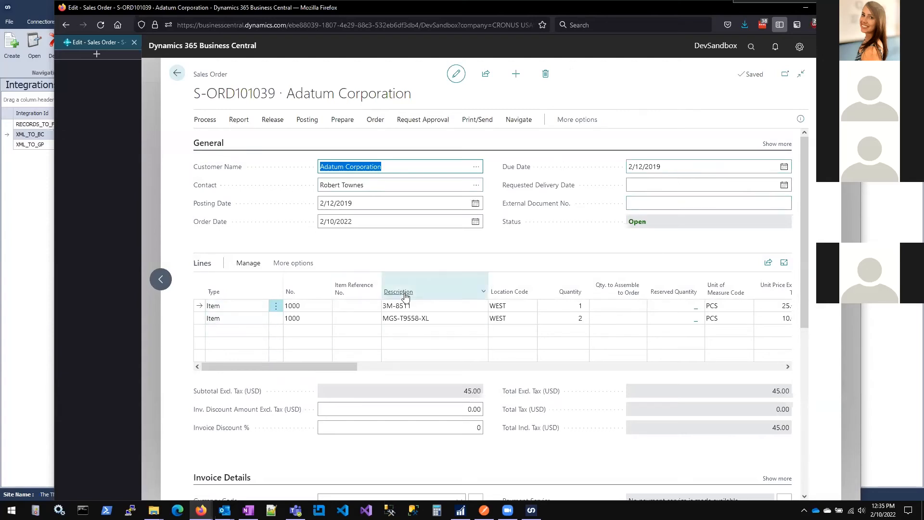
Examine the Adatum Corporation order's line columns, totals, invoice details and shipping sections, and return to SmartConnect.
drag(288, 366, 717, 373)
scroll(196, 379, down, 1)
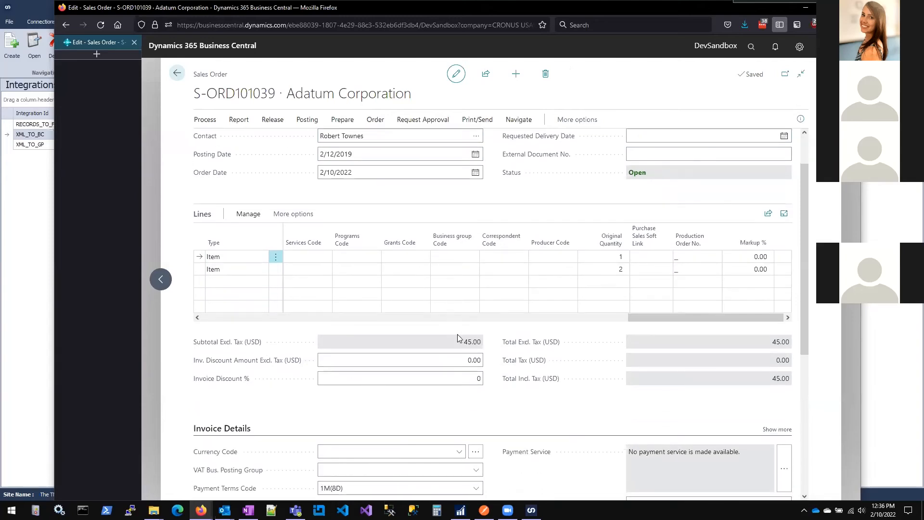
key(ctrl)
scroll(516, 335, down, 3)
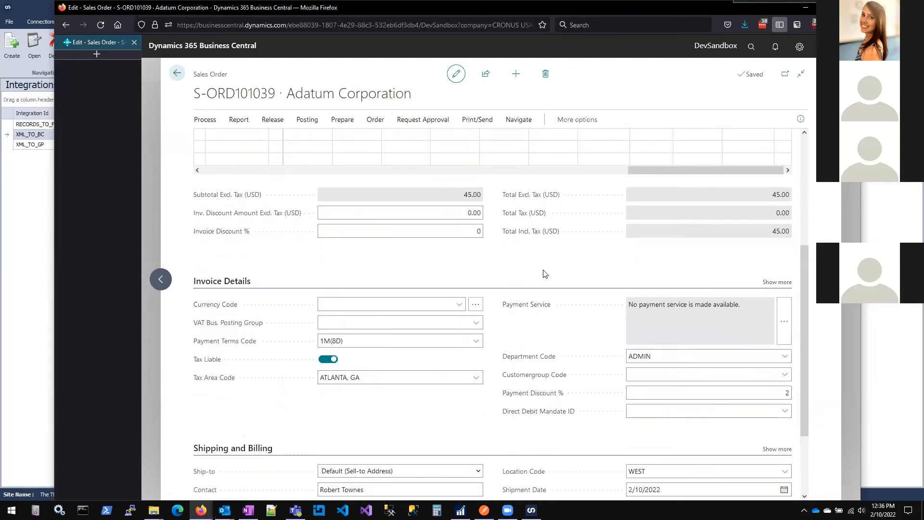
scroll(511, 259, down, 1)
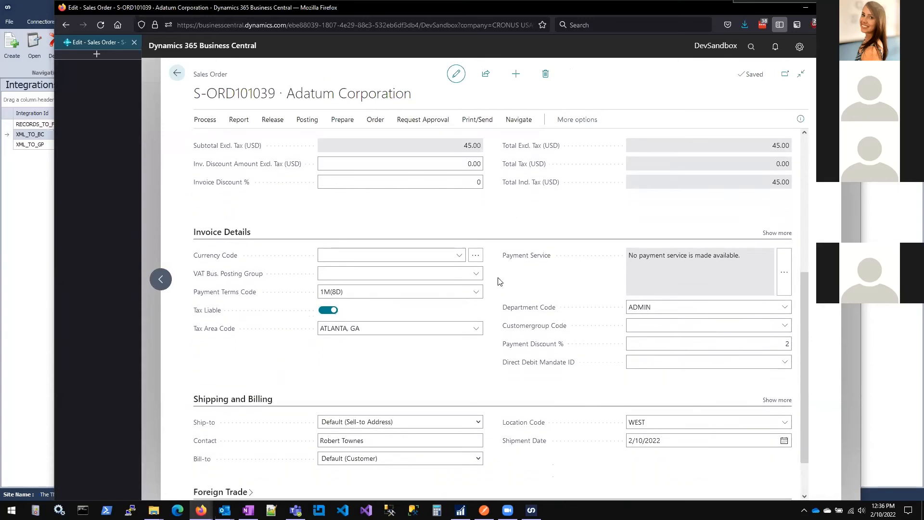
scroll(499, 282, down, 1)
scroll(500, 282, up, 6)
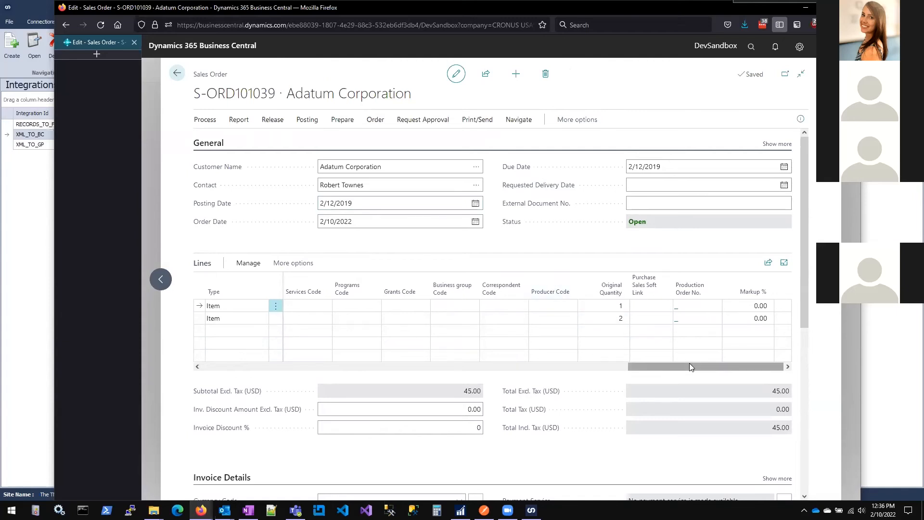
drag(713, 366, 285, 366)
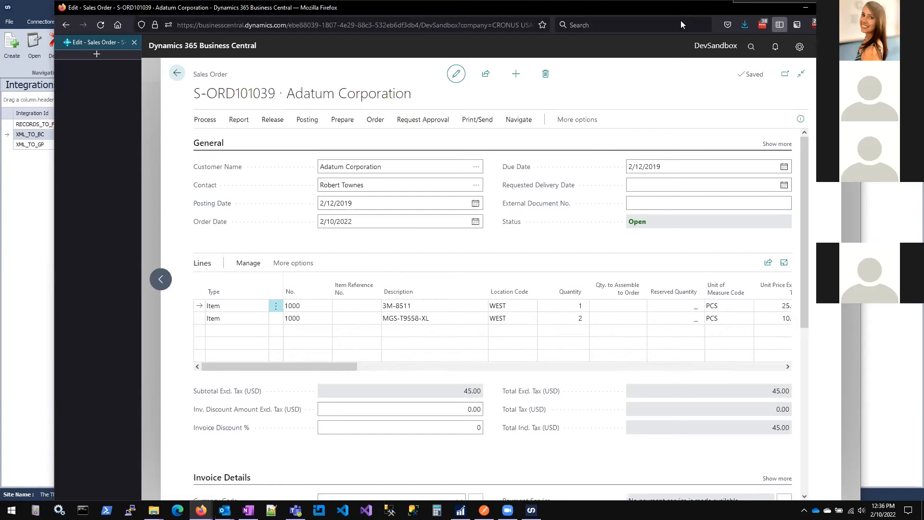
click(805, 8)
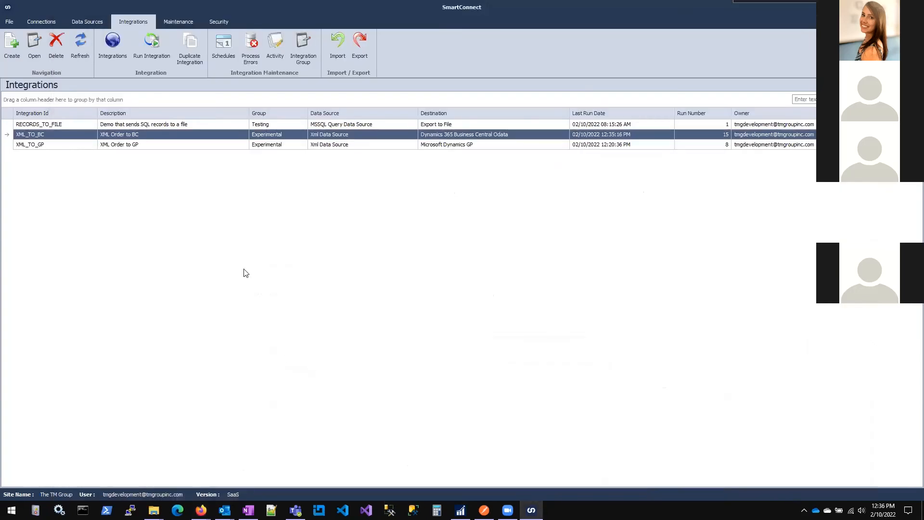
double_click(625, 16)
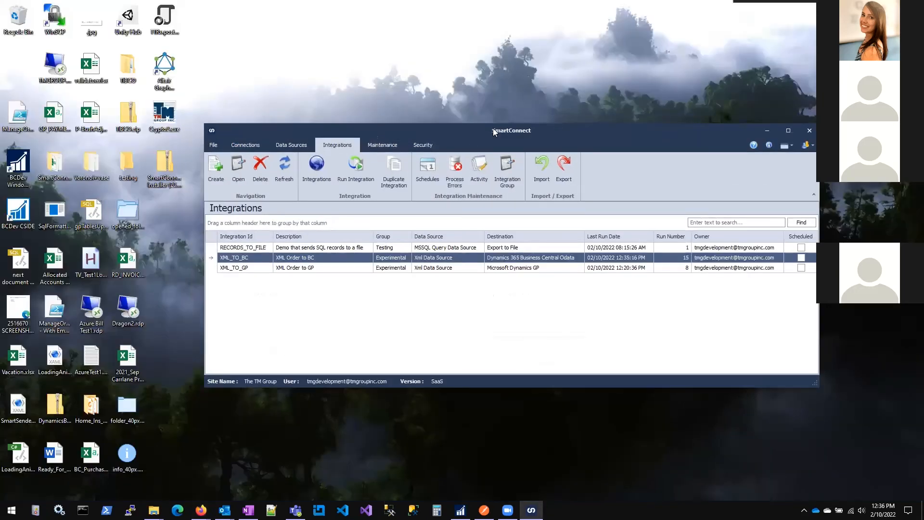
drag(488, 128, 393, 110)
double_click(393, 110)
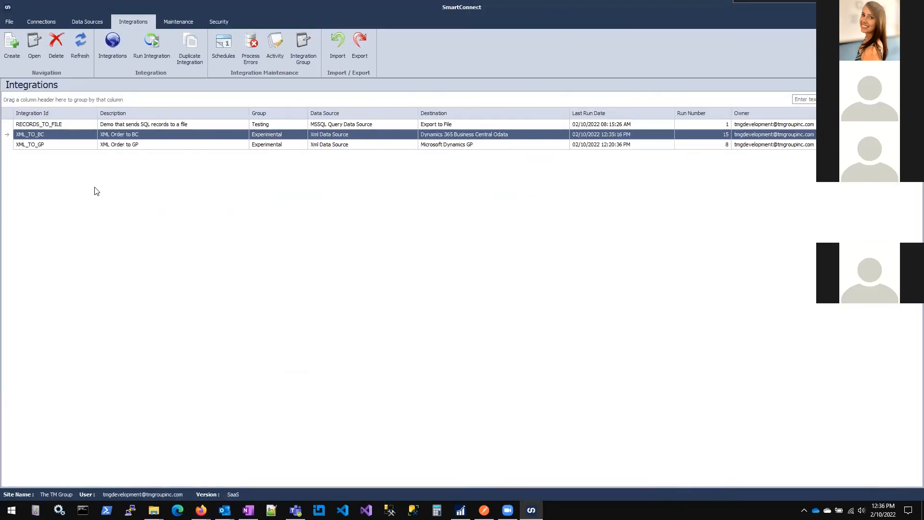
click(62, 145)
click(14, 48)
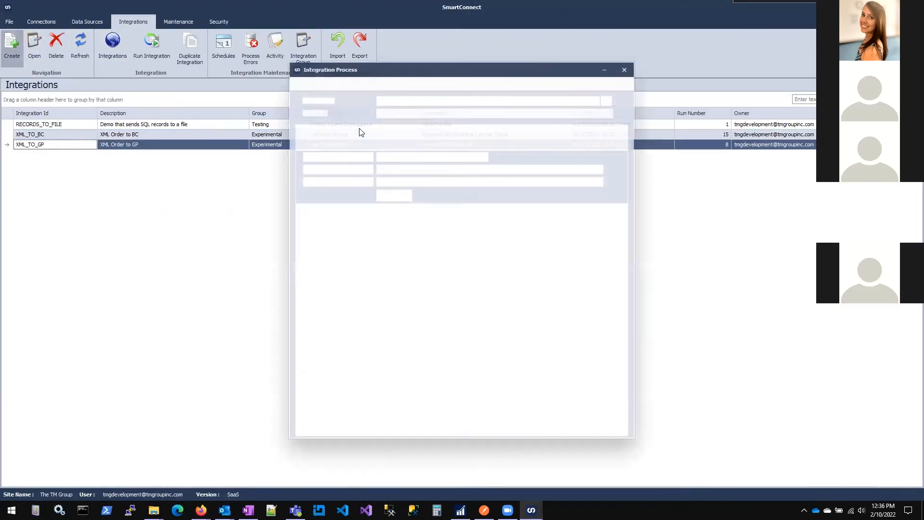
click(625, 70)
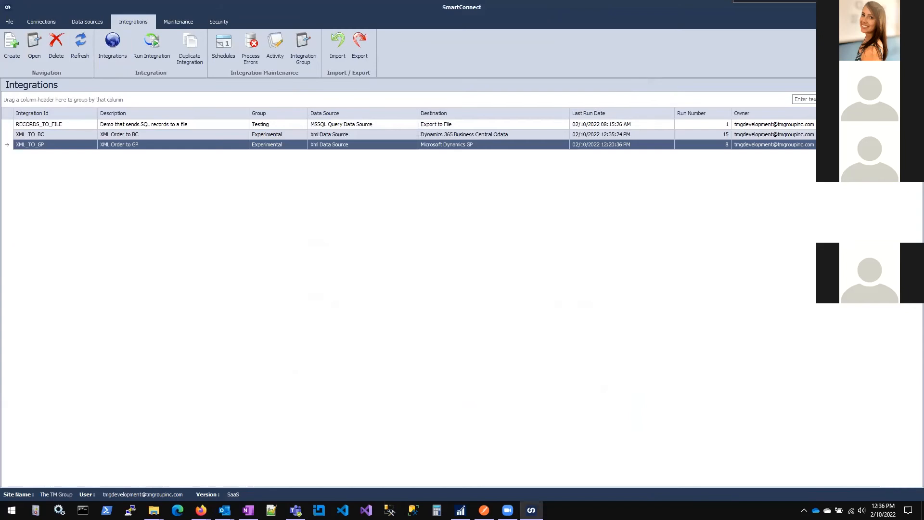
Start creating a new data source and list the available Bulk data source types.
click(98, 23)
click(12, 46)
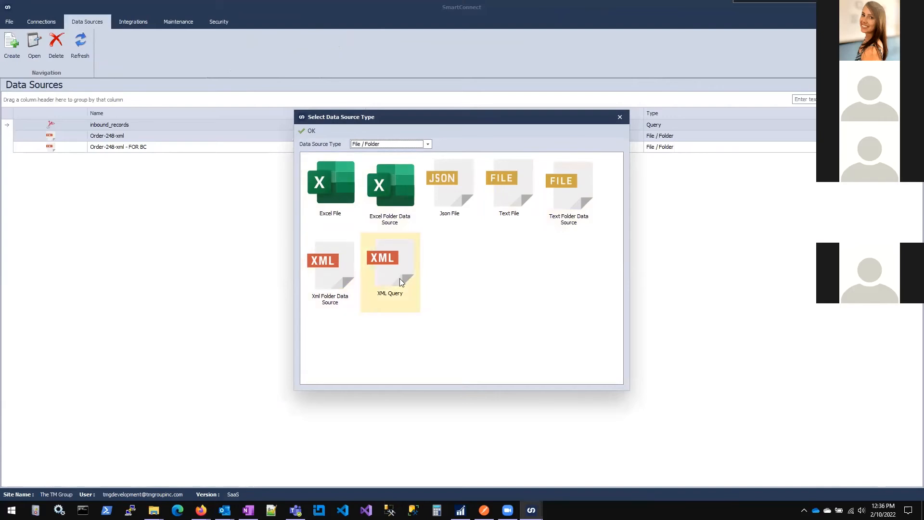
click(427, 144)
click(387, 163)
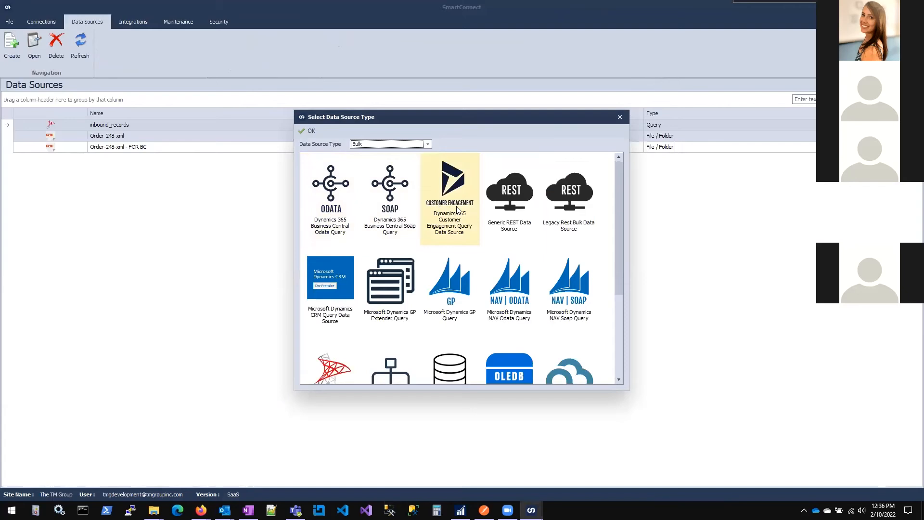
Look through the Bulk types, including Microsoft Dynamics GP, MSSQL, ODBC, Popdock, SalesForce, SmartList and Multi Data Source, and close the selection without creating one.
click(448, 294)
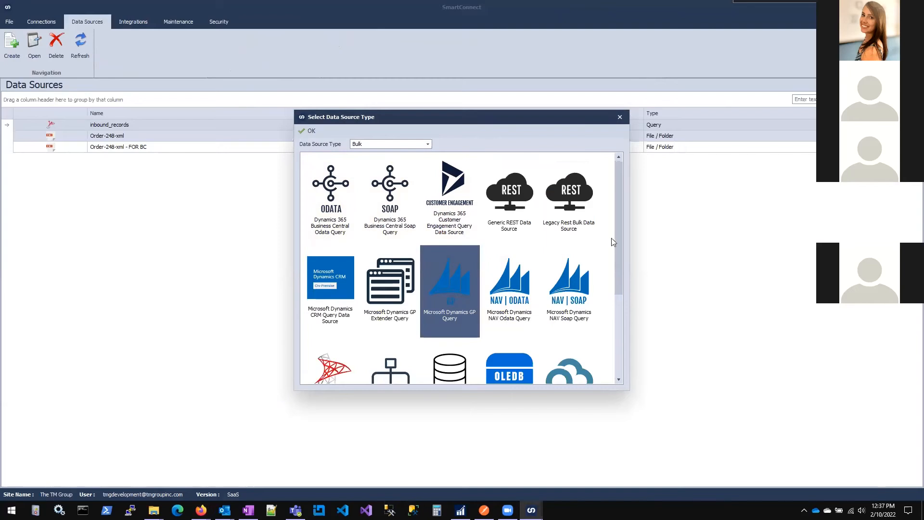
scroll(620, 234, down, 1)
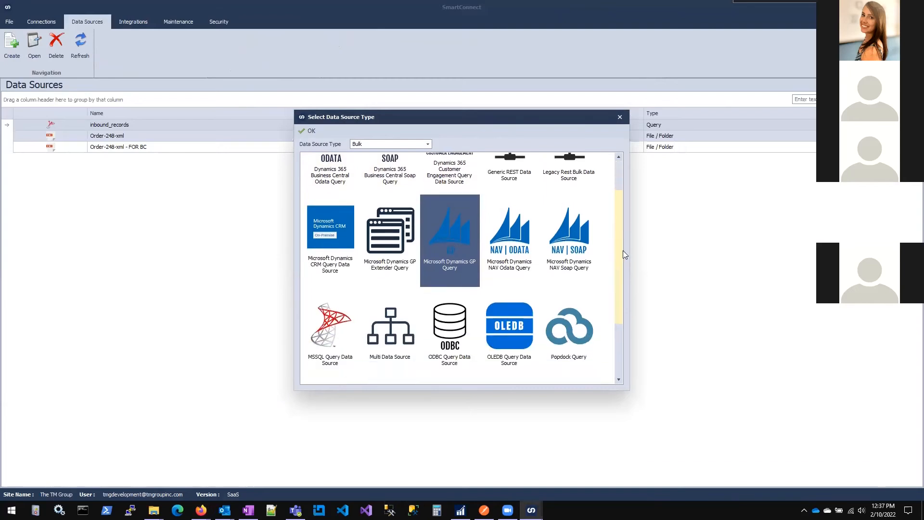
scroll(623, 250, down, 1)
click(345, 272)
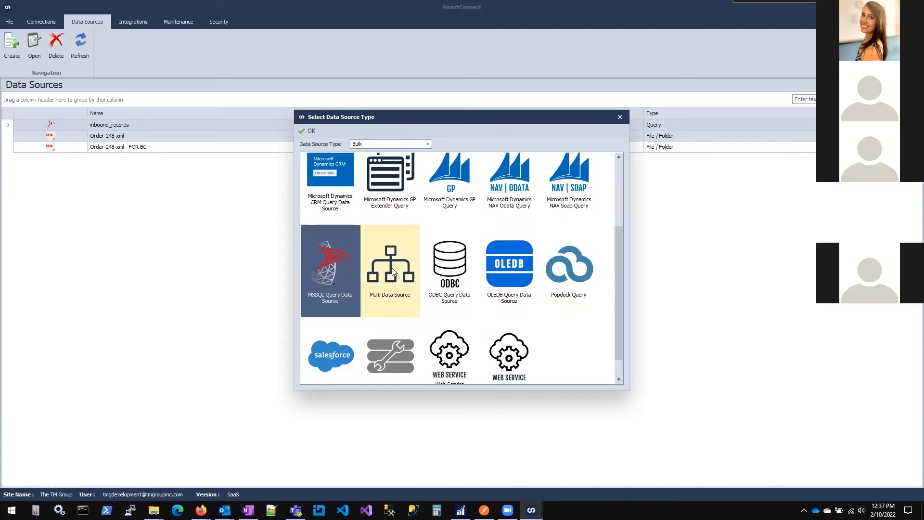
click(453, 272)
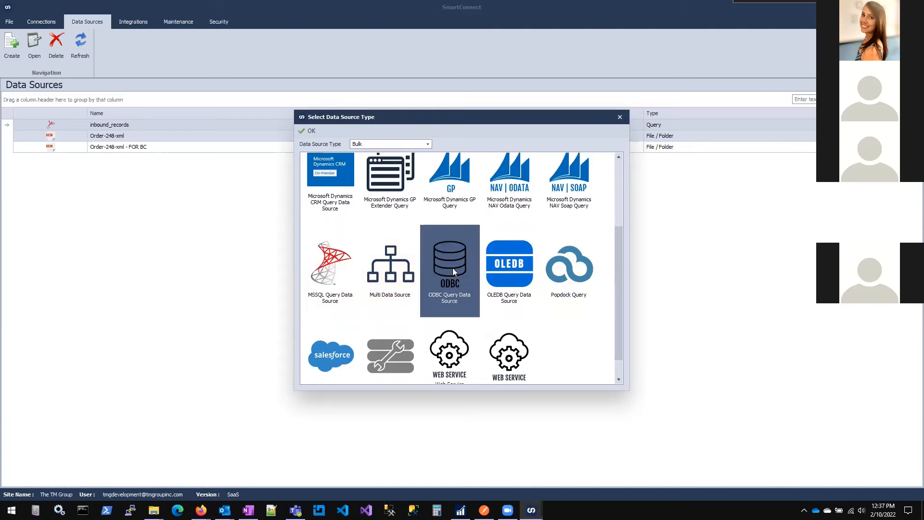
drag(620, 290, 620, 303)
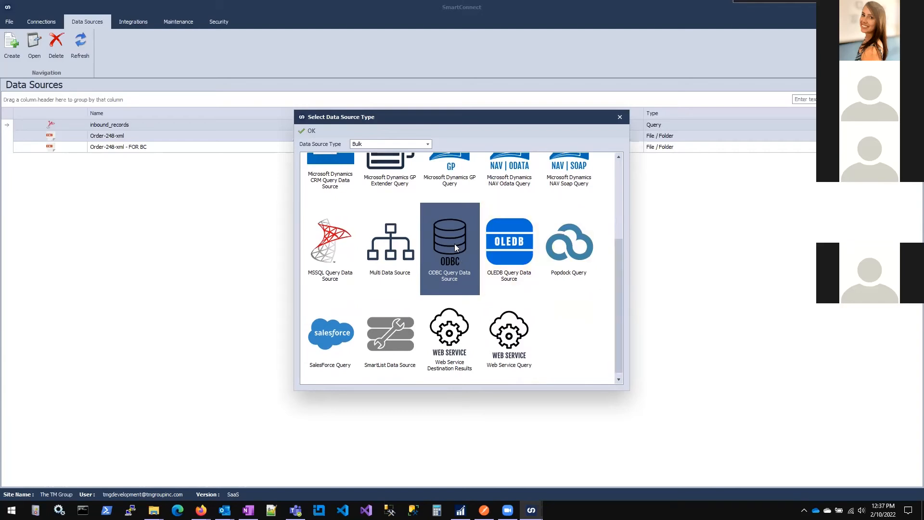
click(589, 284)
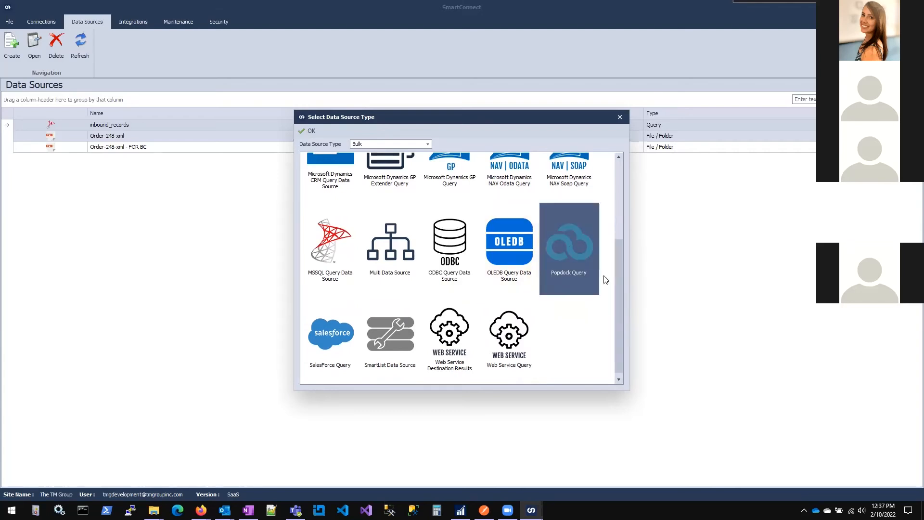
click(321, 339)
click(387, 346)
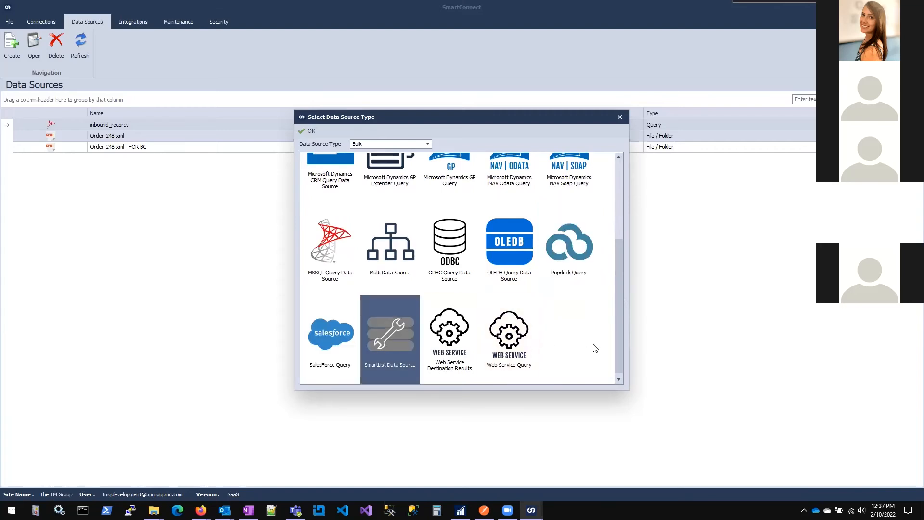
click(386, 259)
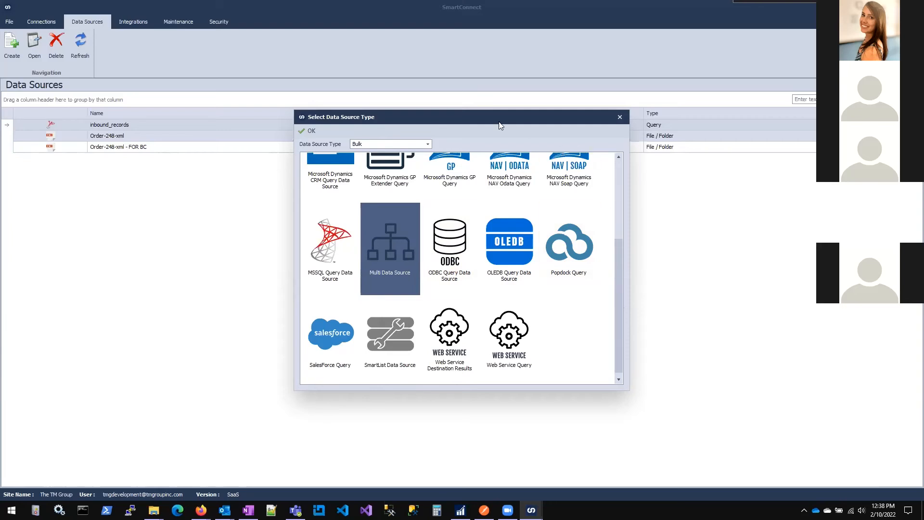
click(621, 117)
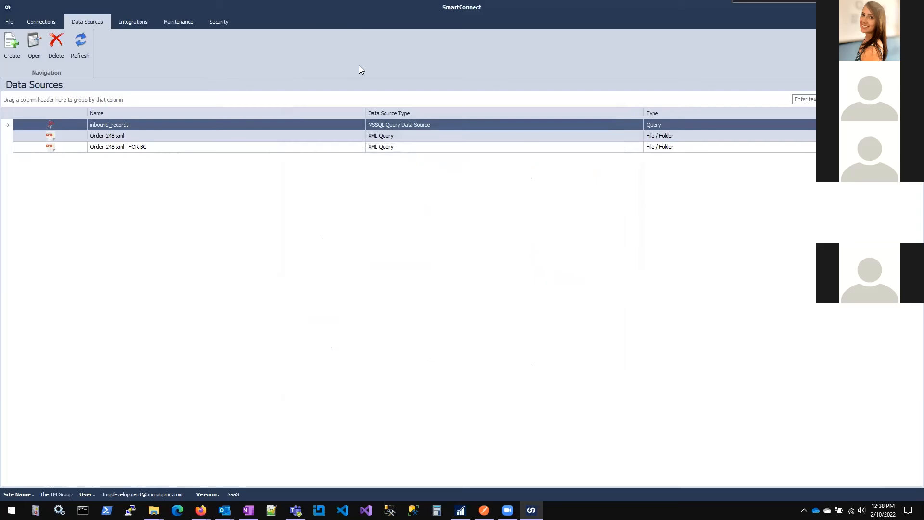
Review the Connections and Integrations lists, and open the setup of the user listed under Security.
click(34, 22)
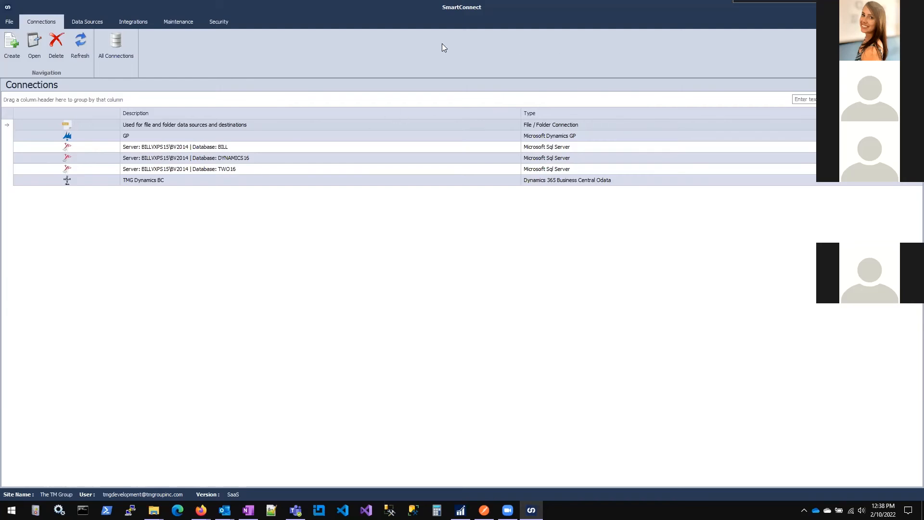
click(134, 24)
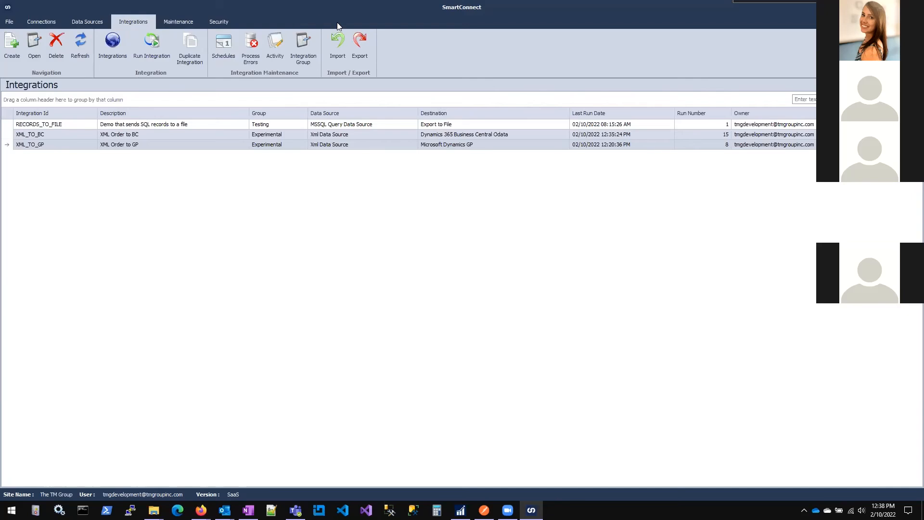
click(218, 21)
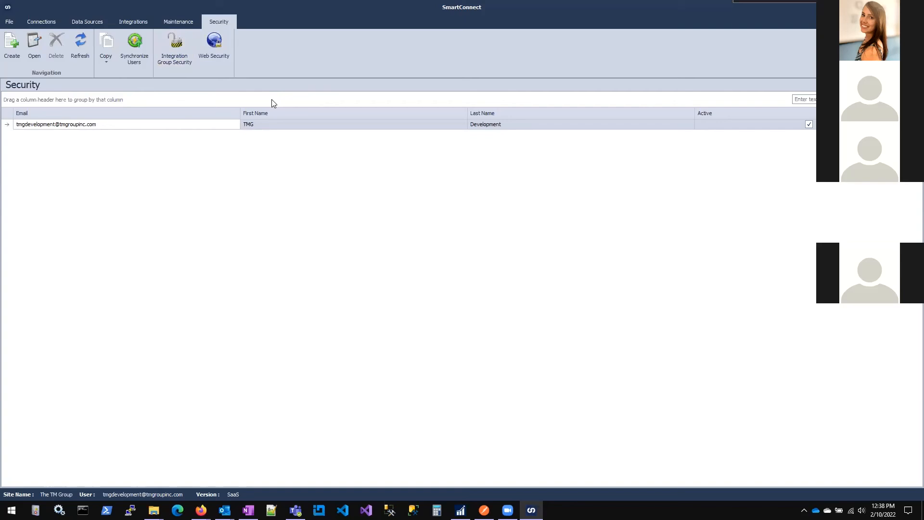
click(201, 129)
double_click(200, 129)
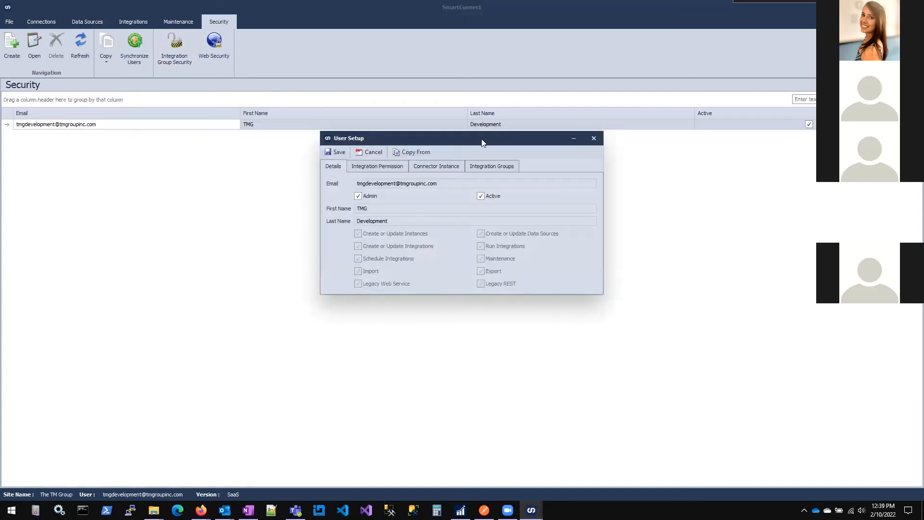
drag(473, 139, 242, 156)
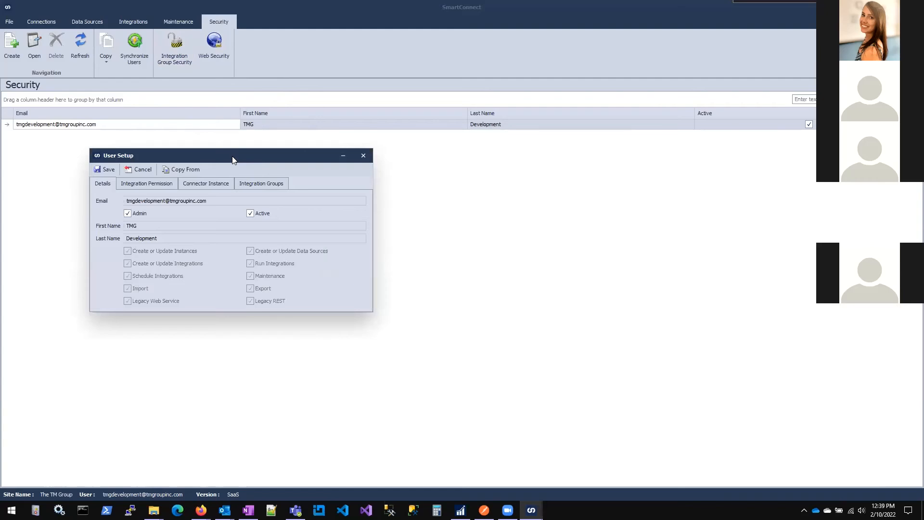
Turn off the user's Admin right to review the individual permissions, and turn Admin back on.
click(137, 216)
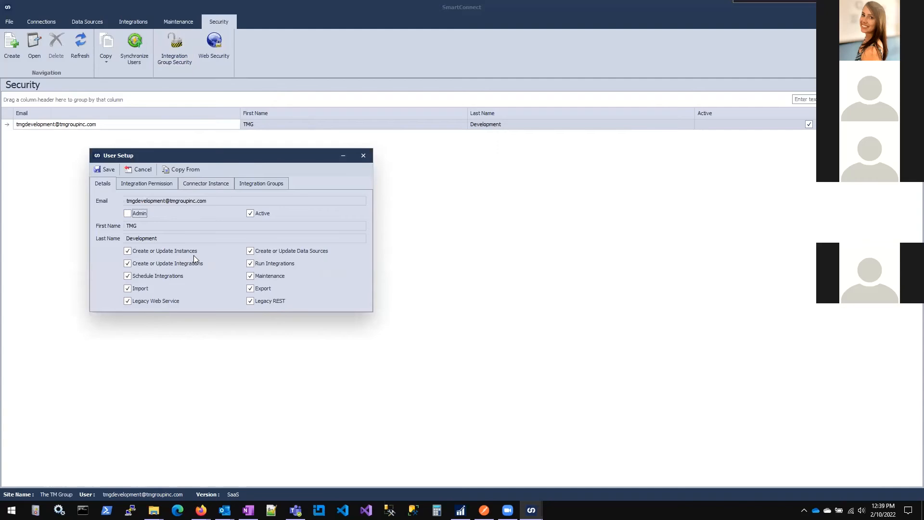
click(266, 264)
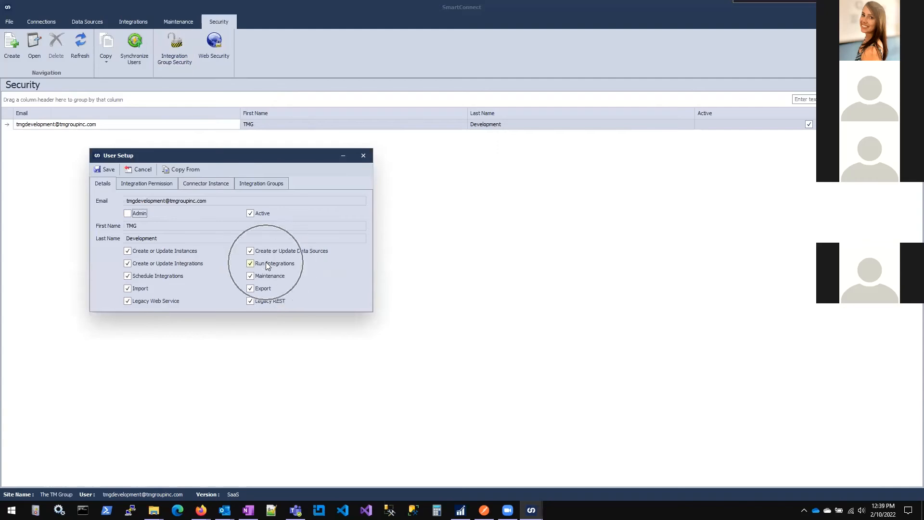
click(264, 278)
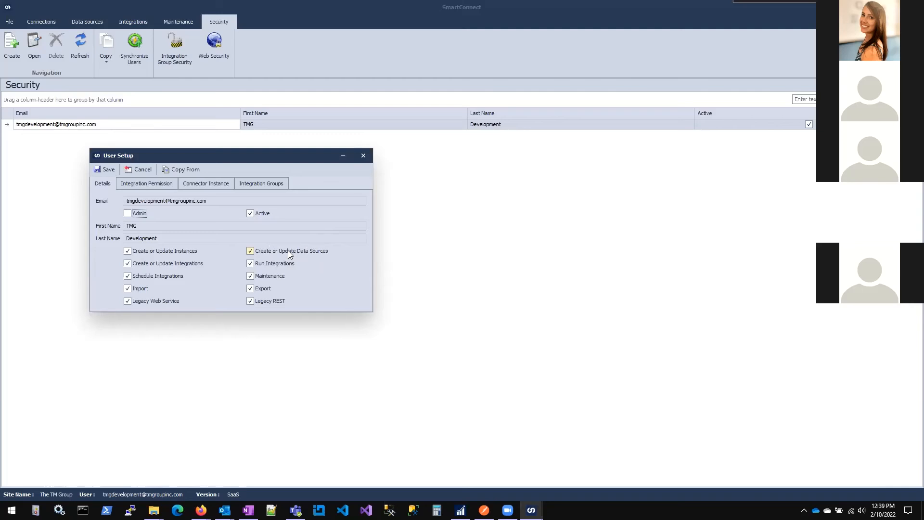
click(127, 213)
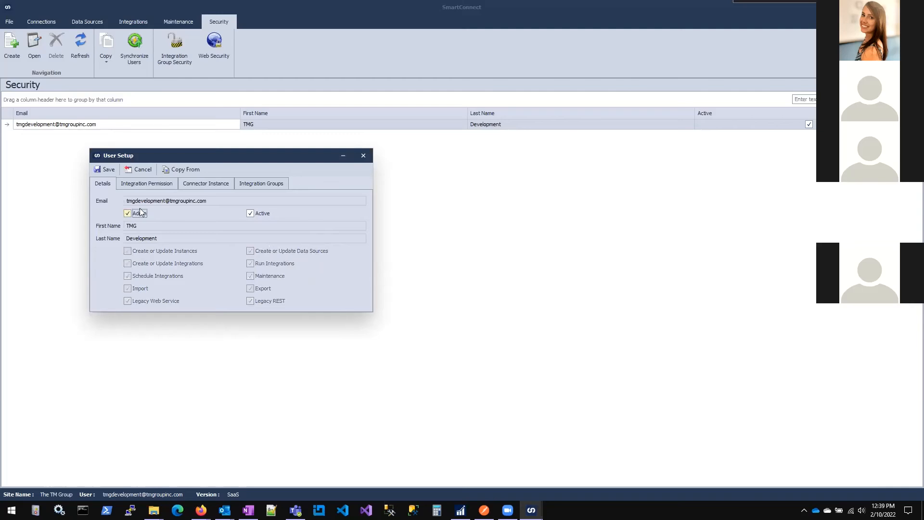
Review the user's integration permissions, granting access to XML_TO_GP and removing it again.
click(149, 186)
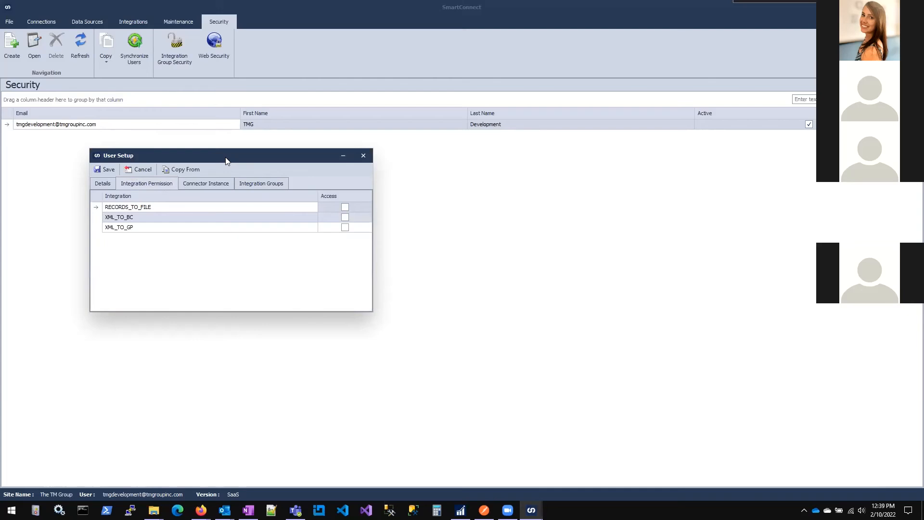
click(344, 227)
click(346, 226)
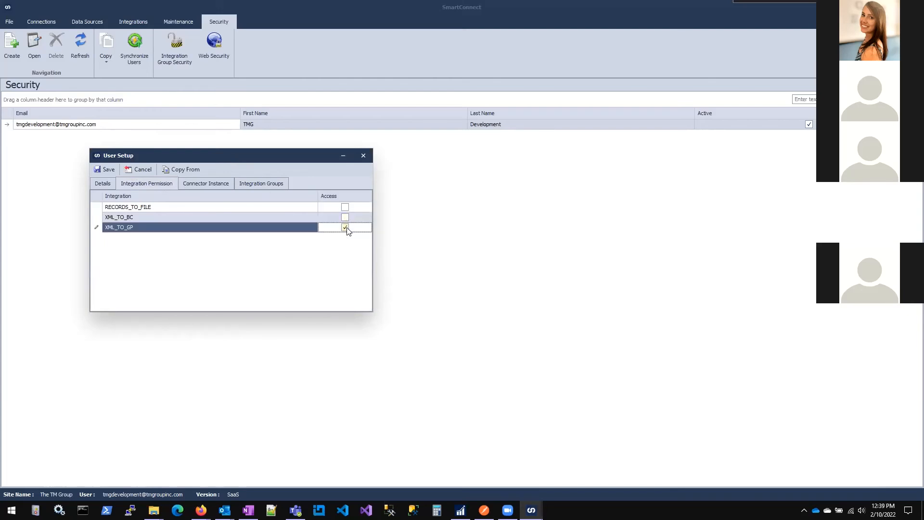
click(345, 227)
drag(224, 155, 263, 158)
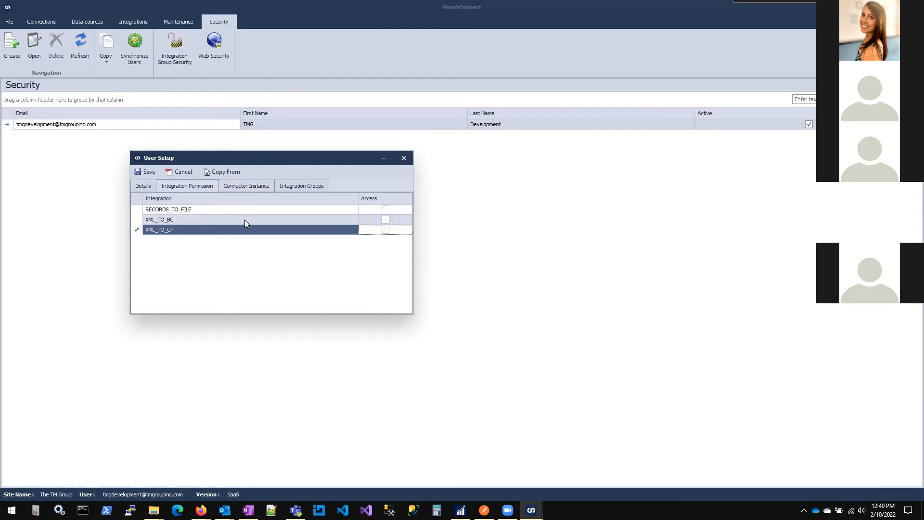
Review the user's connector instance and integration group access, and close the user setup without saving.
click(249, 186)
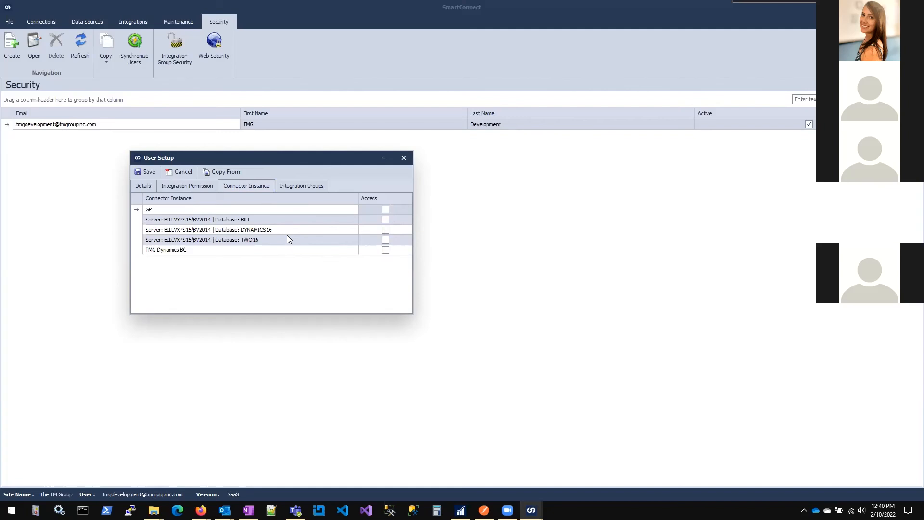
click(304, 186)
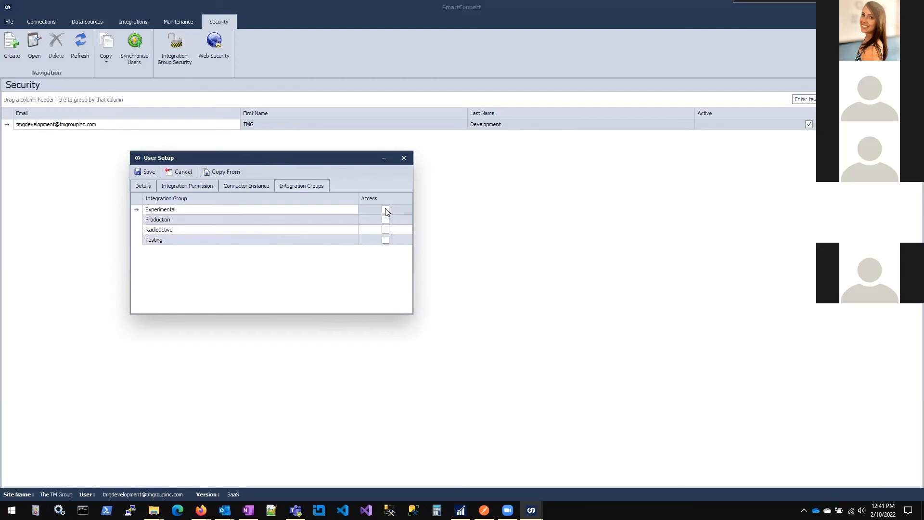
click(180, 171)
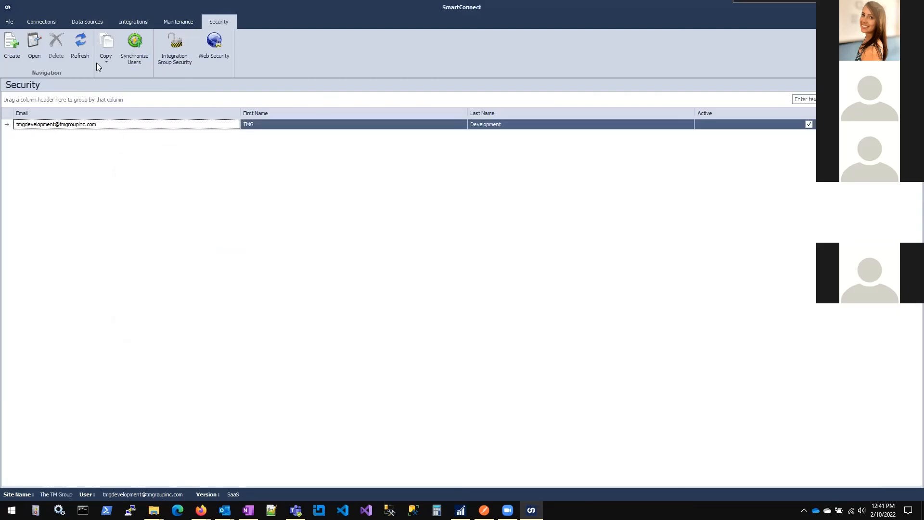
View the list of integration groups from the Integrations area and close it.
click(127, 21)
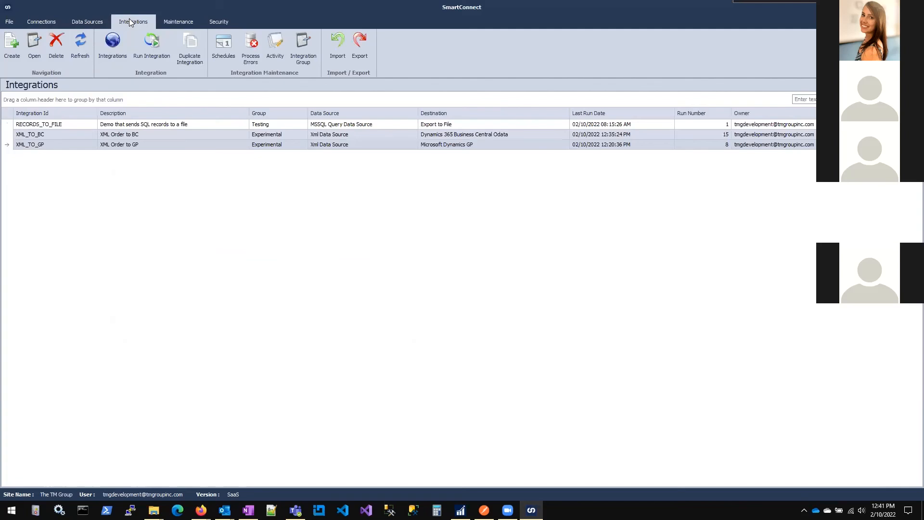
click(304, 49)
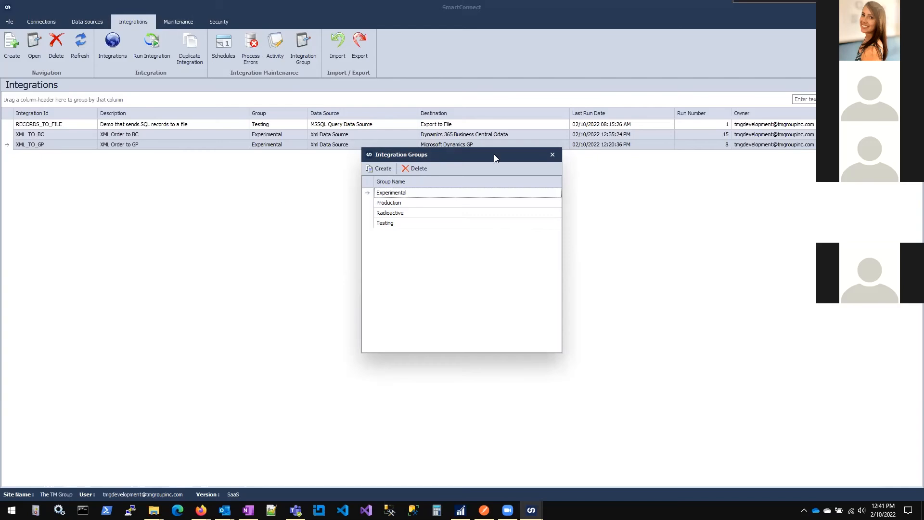
click(561, 157)
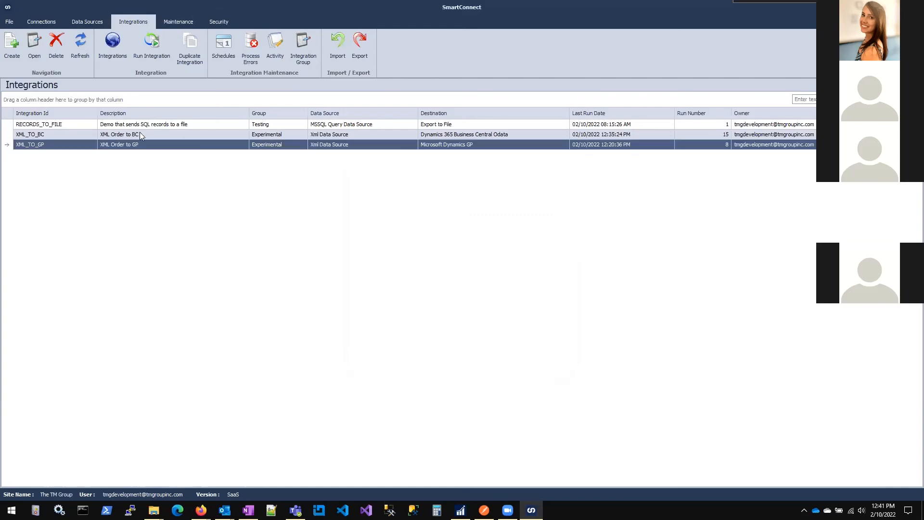
Assign the RECORDS_TO_FILE integration to the Radioactive integration group and save it.
click(34, 134)
double_click(61, 124)
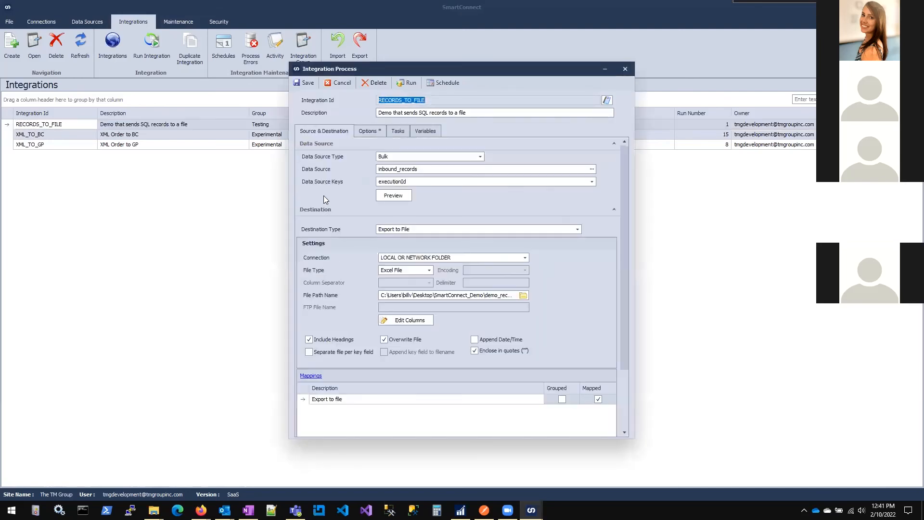
click(372, 133)
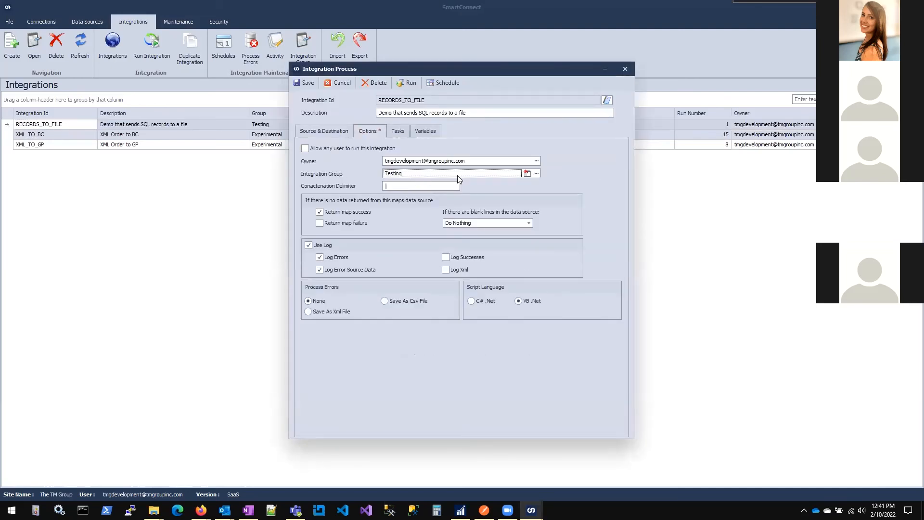
click(536, 173)
click(356, 230)
double_click(356, 229)
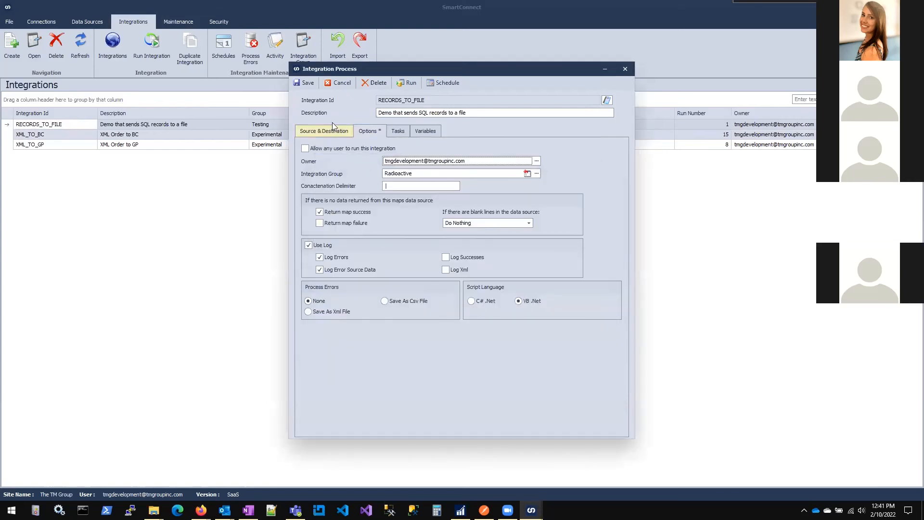
click(308, 84)
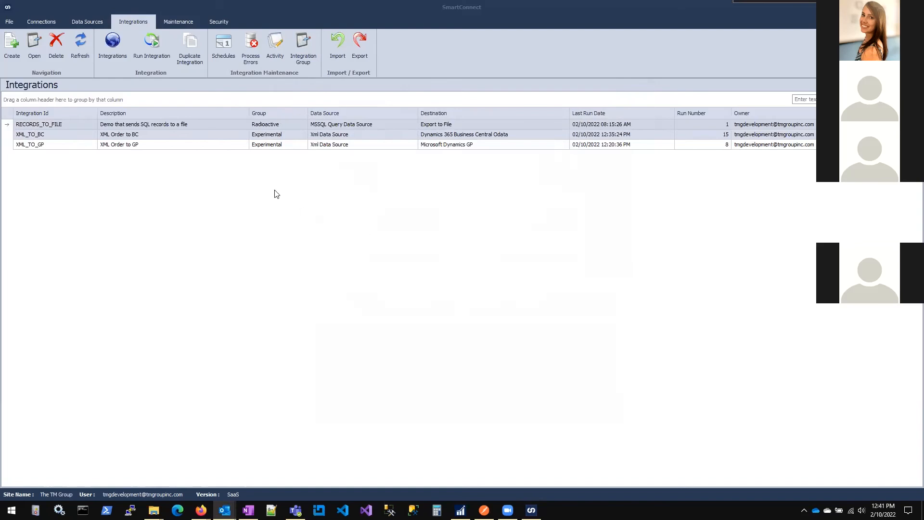
Group the integrations list by the Group column and expand the Experimental and Radioactive groups.
click(276, 110)
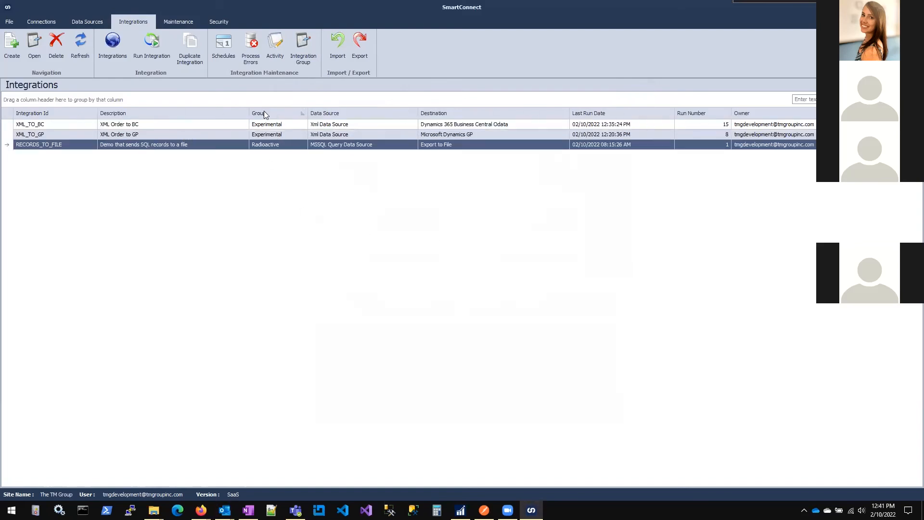
drag(287, 114, 165, 100)
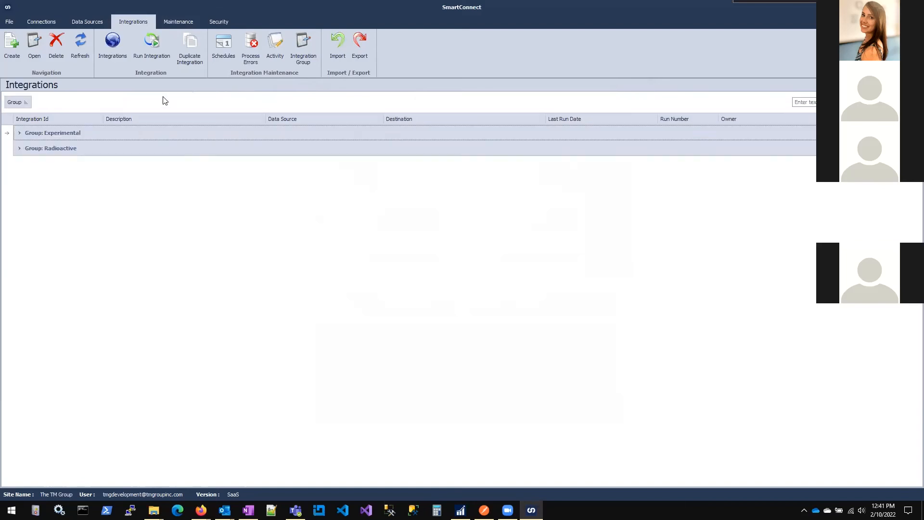
click(19, 148)
click(19, 133)
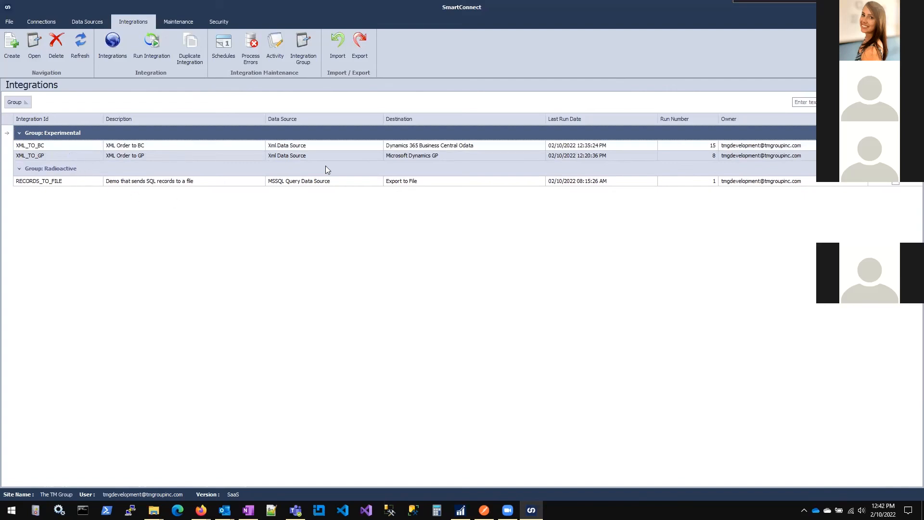
Create a new integration group named "Dynamics BC - Sales Orders" and close the group list.
click(302, 50)
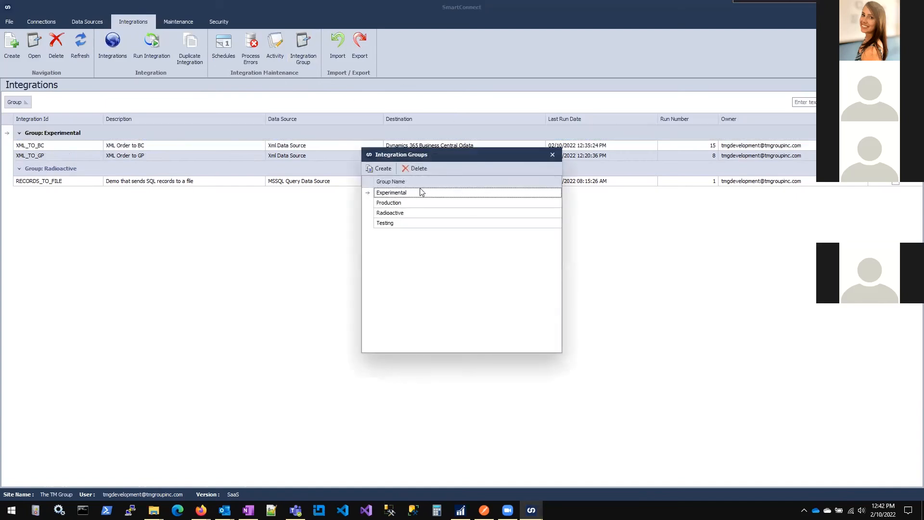
click(385, 171)
text(Dynamics BC )
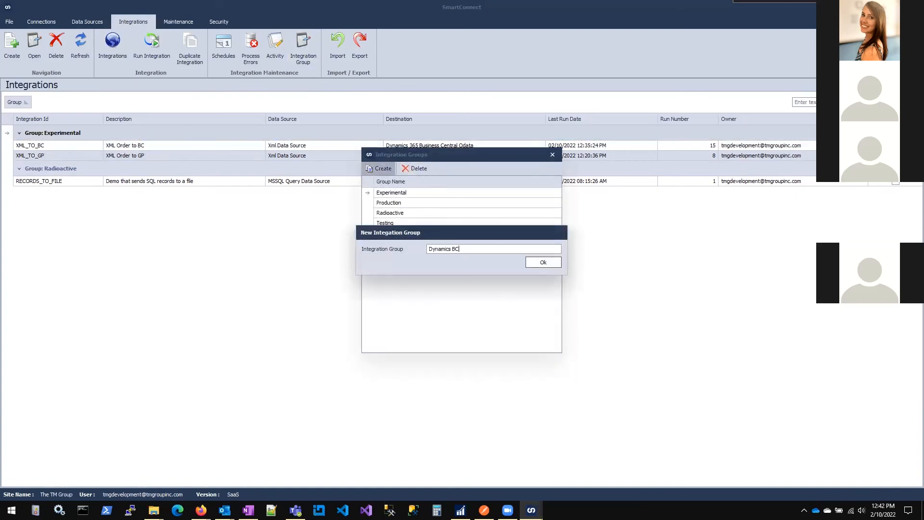
text(- Sales Orders)
click(537, 264)
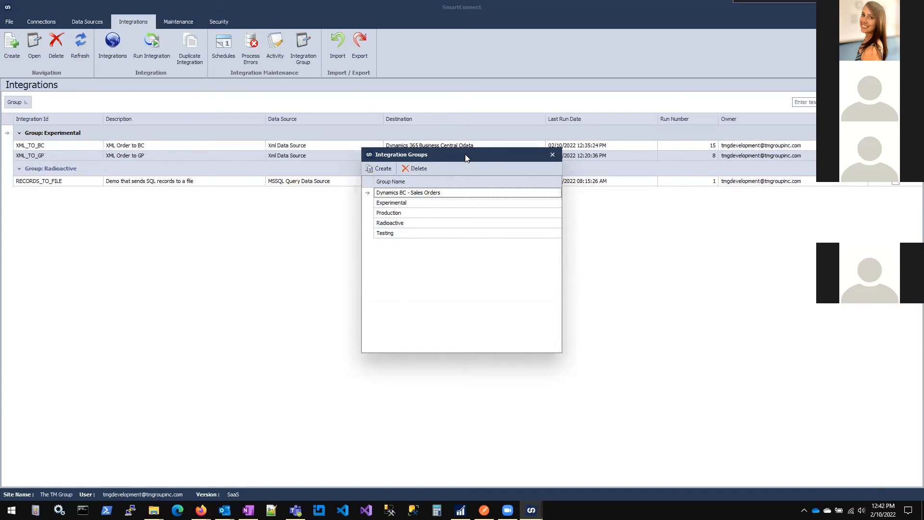
drag(466, 158, 462, 162)
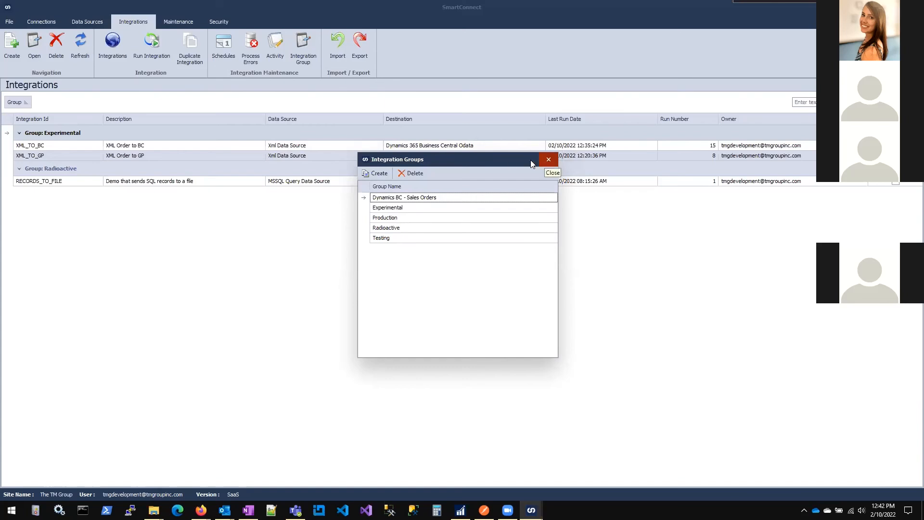
click(548, 160)
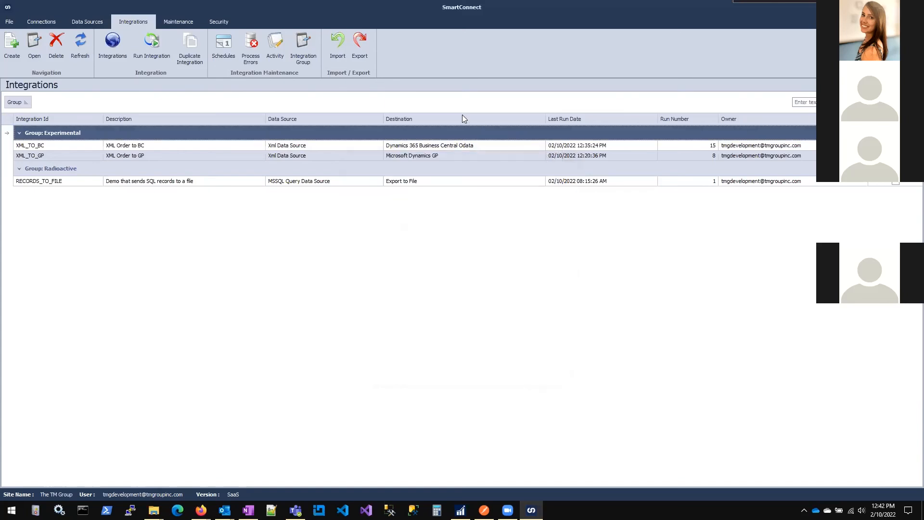
Reassign the RECORDS_TO_FILE integration to the Dynamics BC - Sales Orders group and save it.
double_click(60, 182)
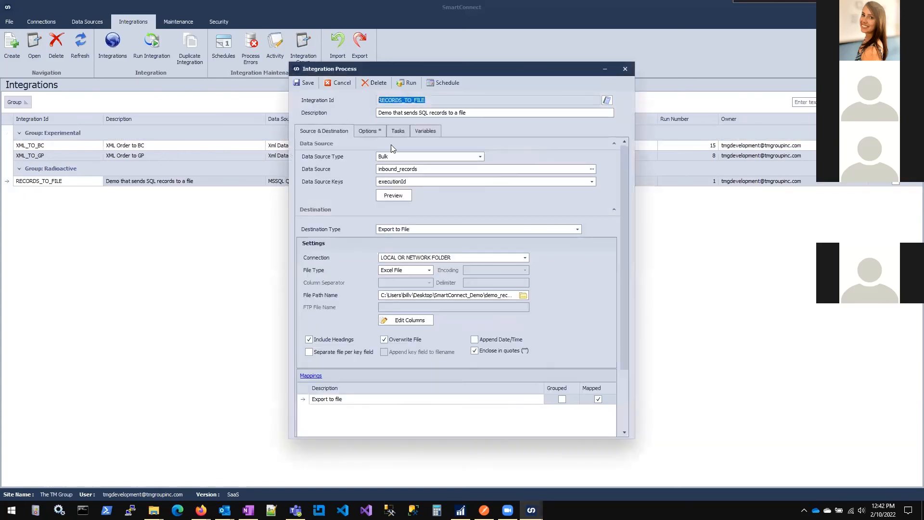
click(370, 131)
click(535, 174)
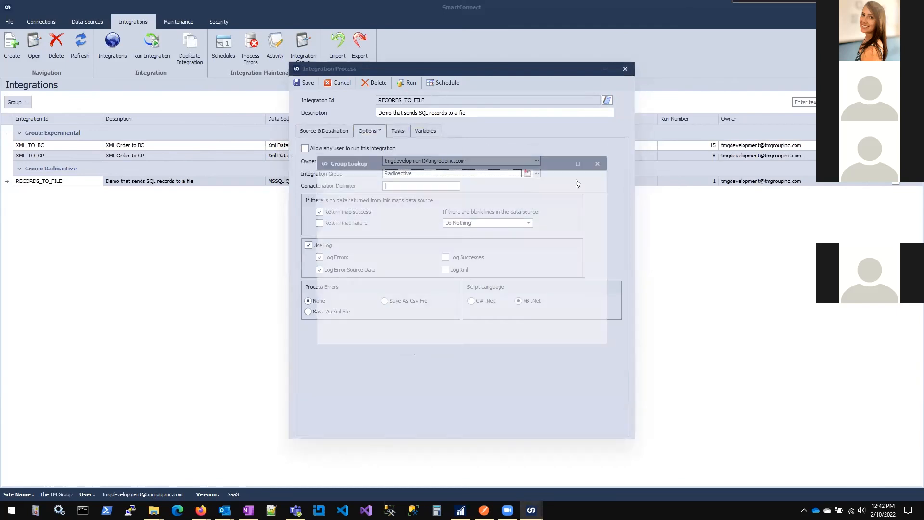
double_click(377, 208)
click(306, 82)
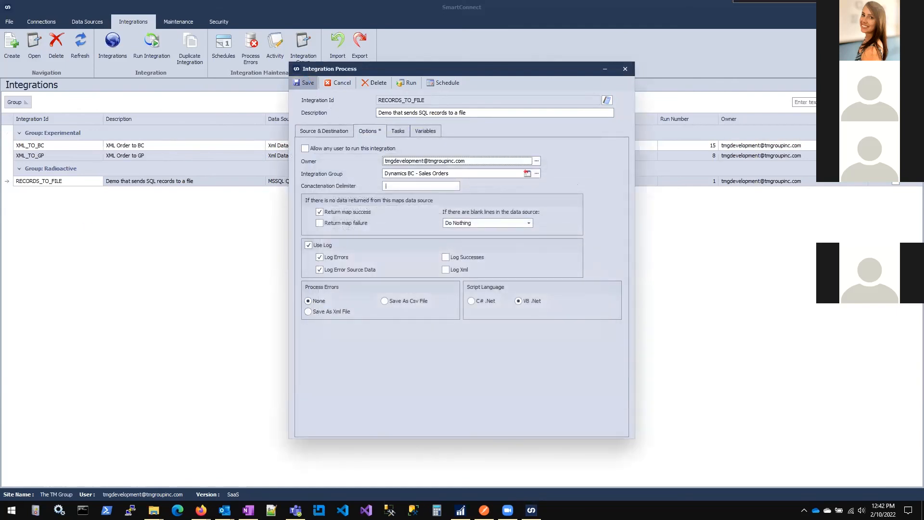
click(73, 145)
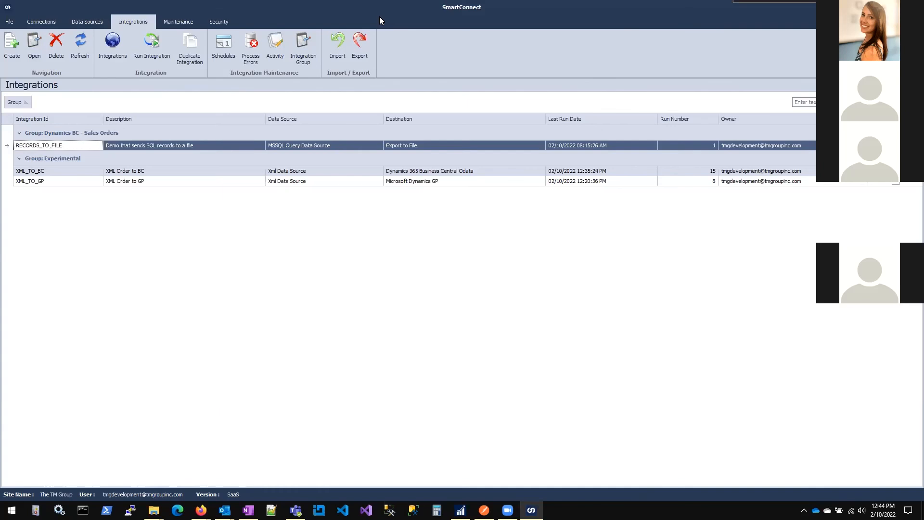
Duplicate the XML_TO_GP integration as DUPLICATE_MAPPING with the description "This was duplicated".
click(73, 182)
click(190, 49)
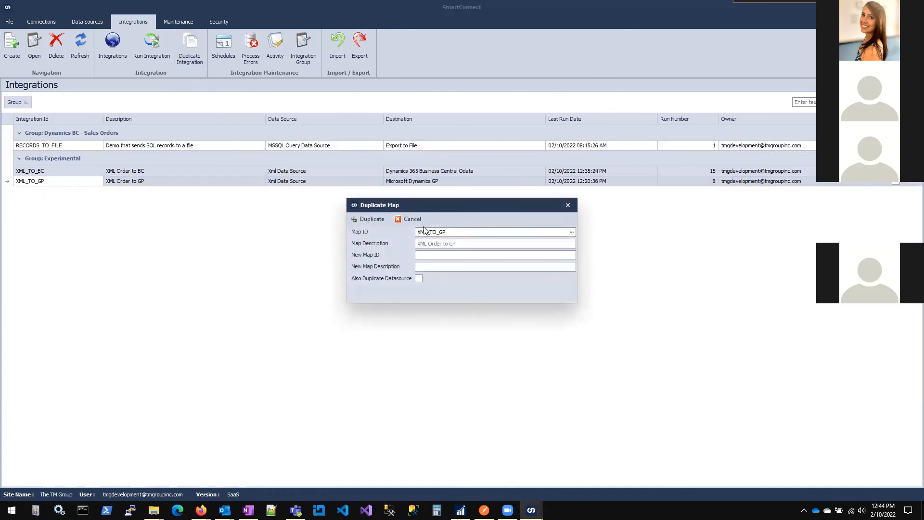
click(497, 254)
text(DUP)
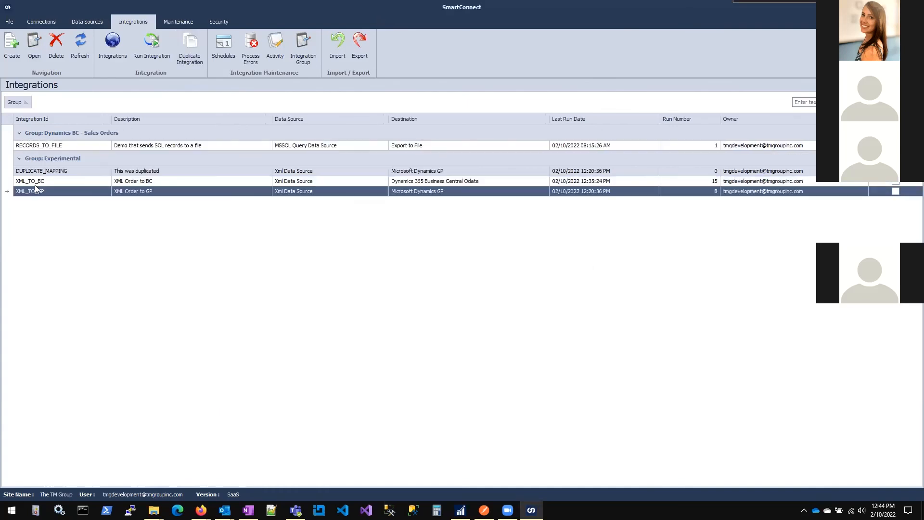
click(114, 48)
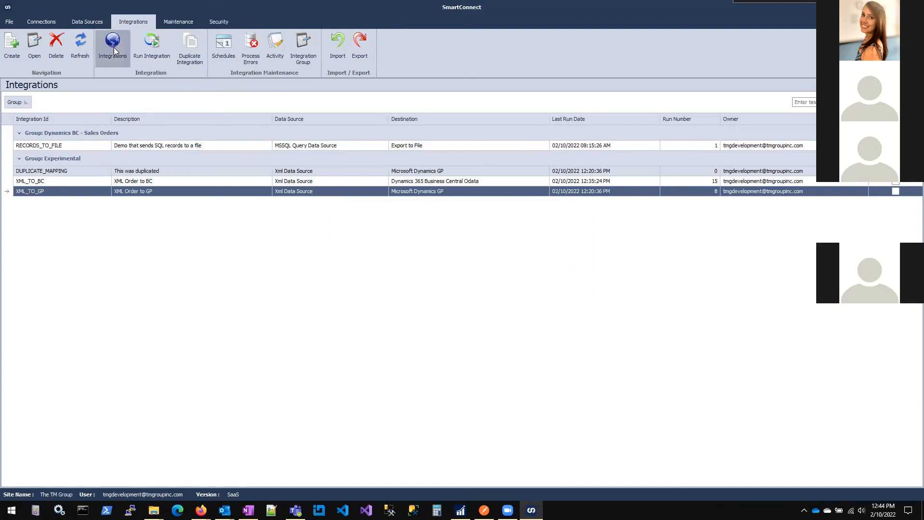
Open the DUPLICATE_MAPPING integration, dismissing the connection error, to view its source and destination settings.
click(85, 174)
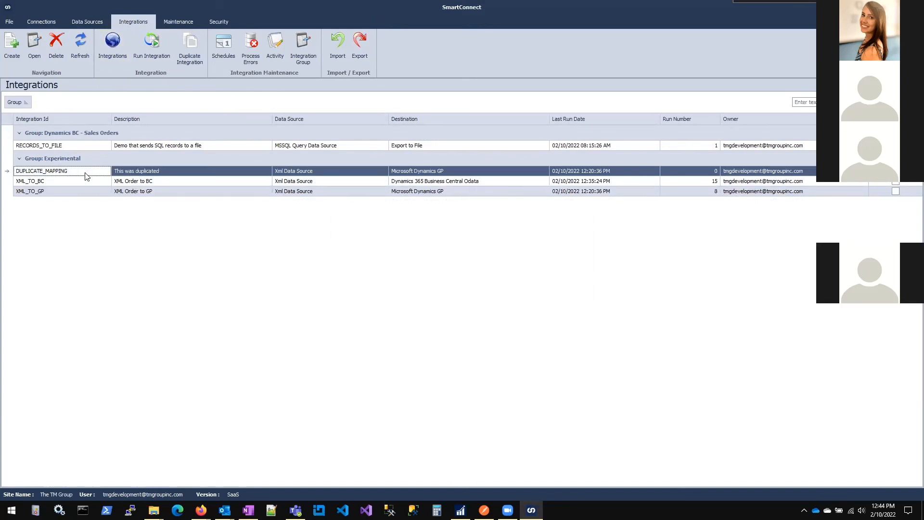
click(79, 179)
click(79, 173)
double_click(81, 176)
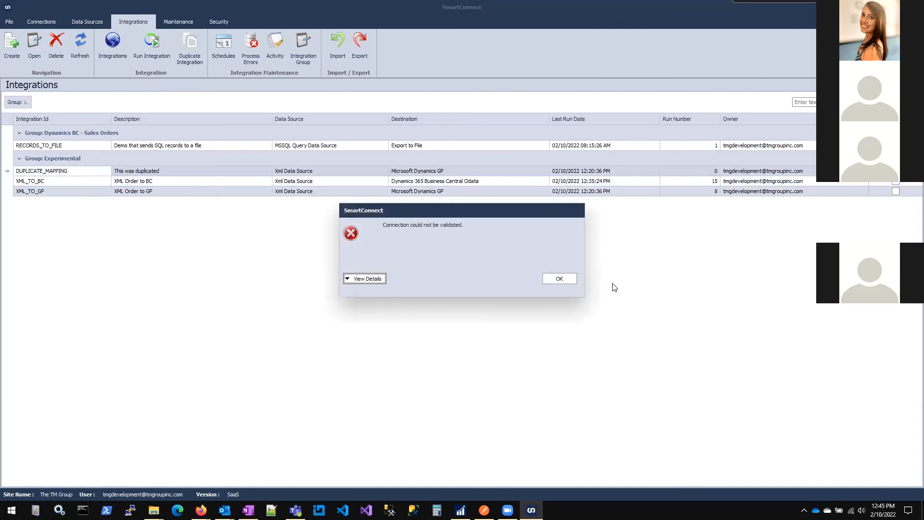
click(560, 279)
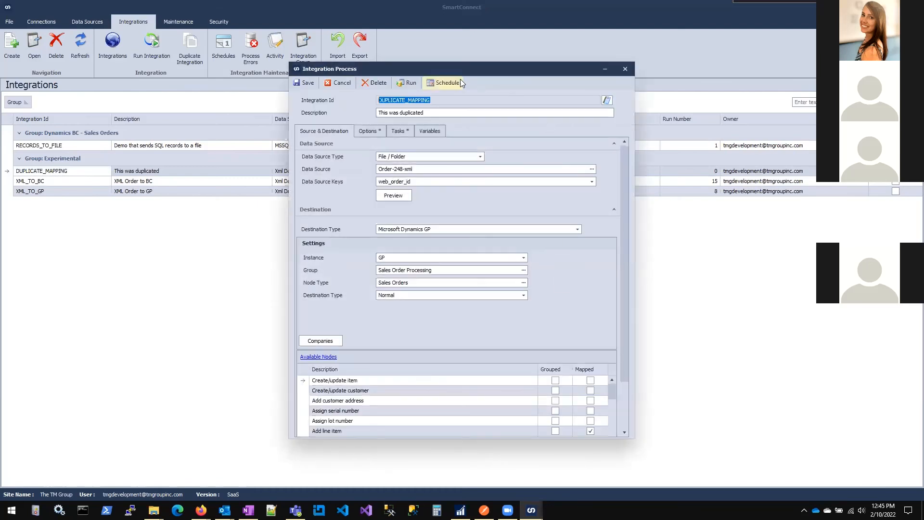
drag(452, 72, 352, 59)
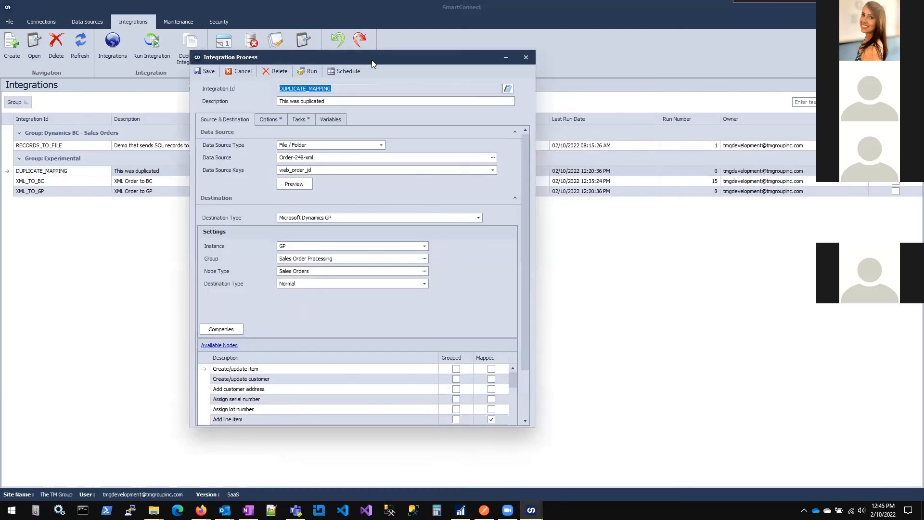
Review the tasks of DUPLICATE_MAPPING and the new task types available for when the integration succeeds.
click(302, 120)
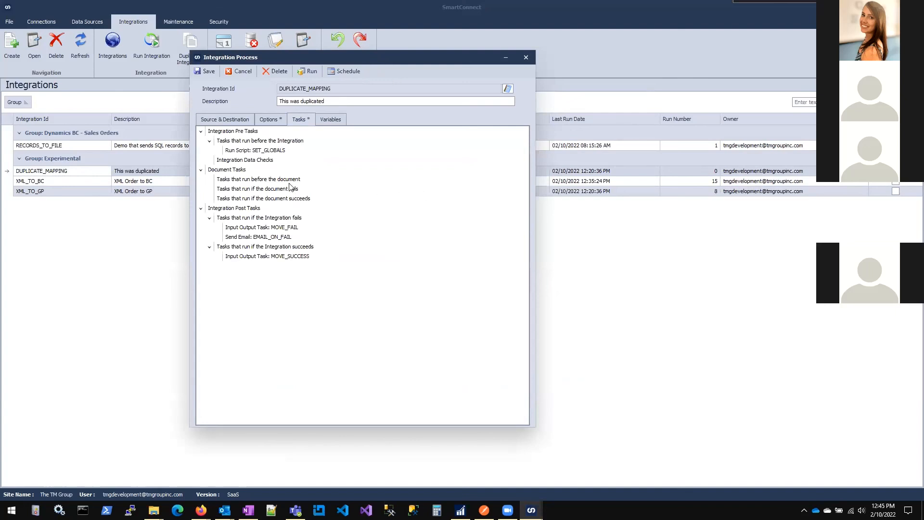
click(287, 178)
click(293, 229)
click(298, 248)
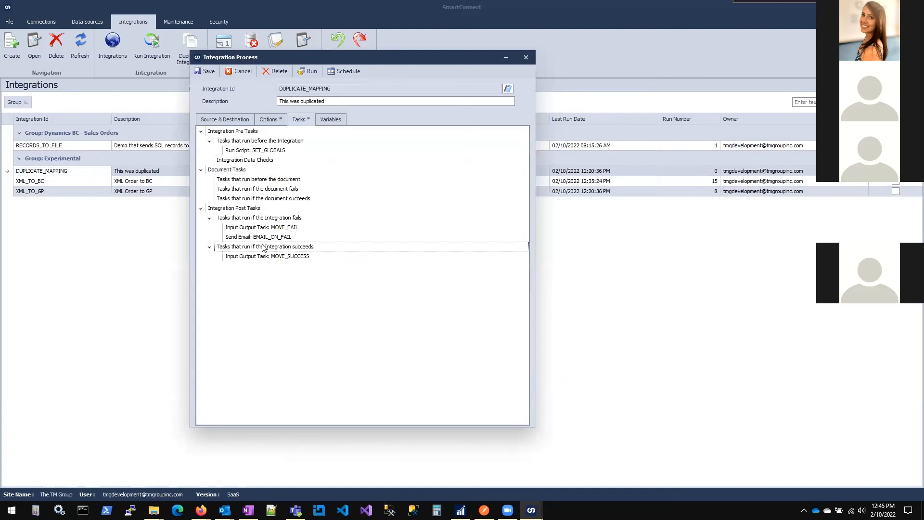
right_click(298, 250)
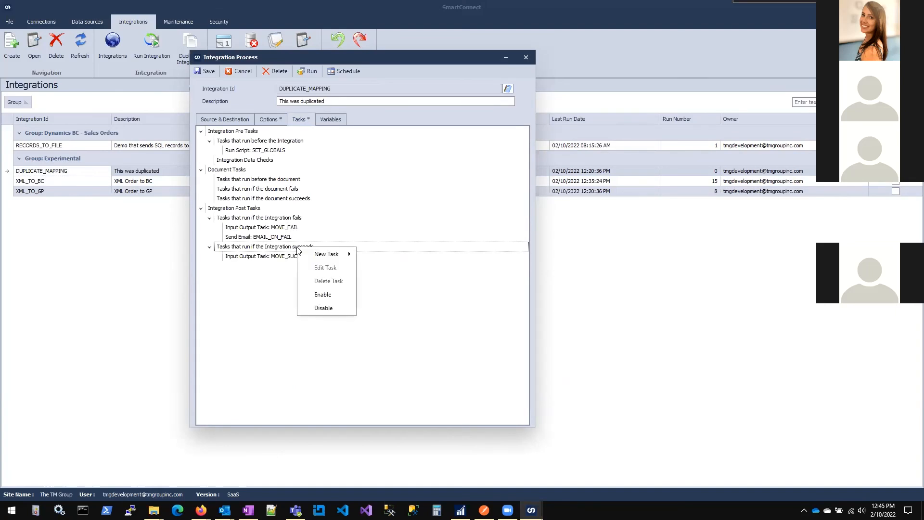
mouse_move(326, 258)
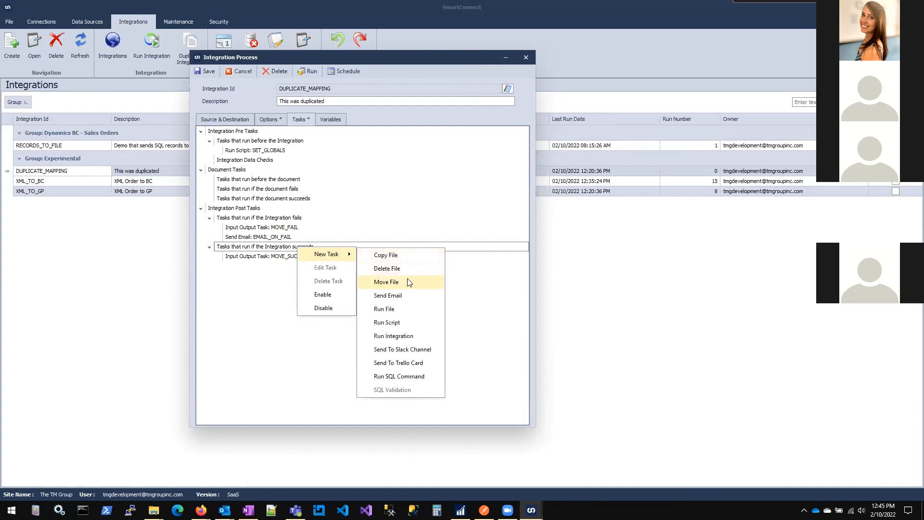
Open the MOVE_FAIL task to view its file move settings and close it.
click(278, 227)
double_click(278, 228)
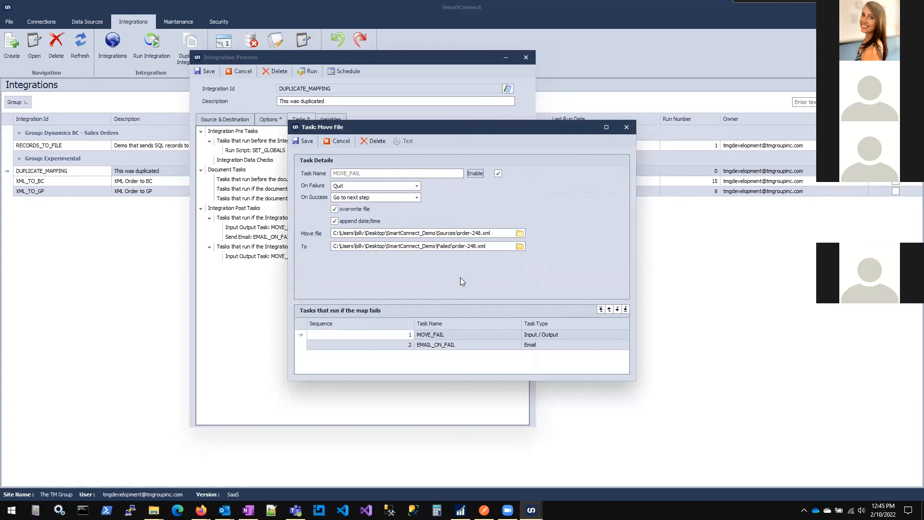
click(626, 127)
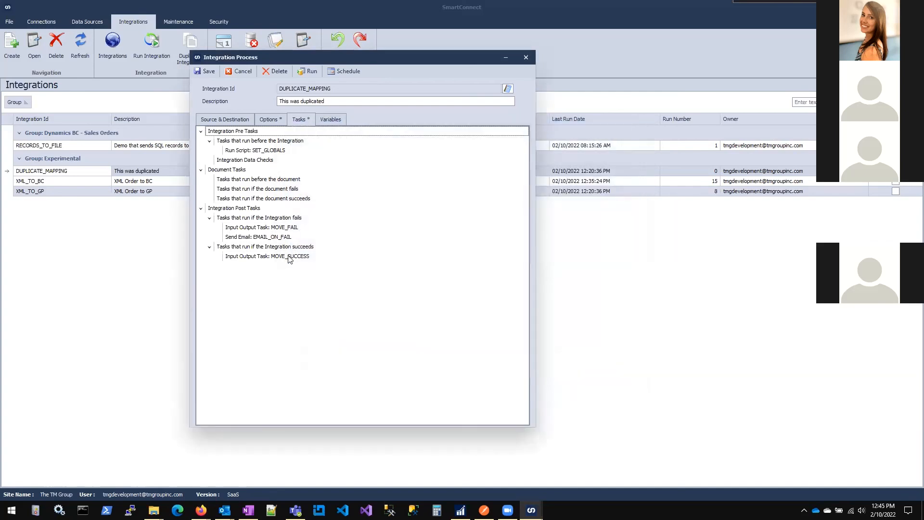
Open a new Run File task under the tasks for a successful integration to view its settings, and cancel it.
right_click(287, 249)
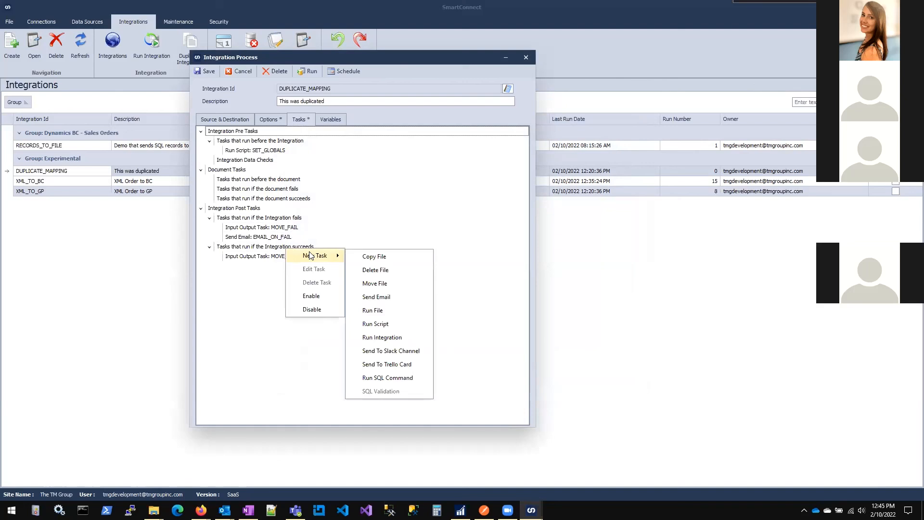
click(391, 313)
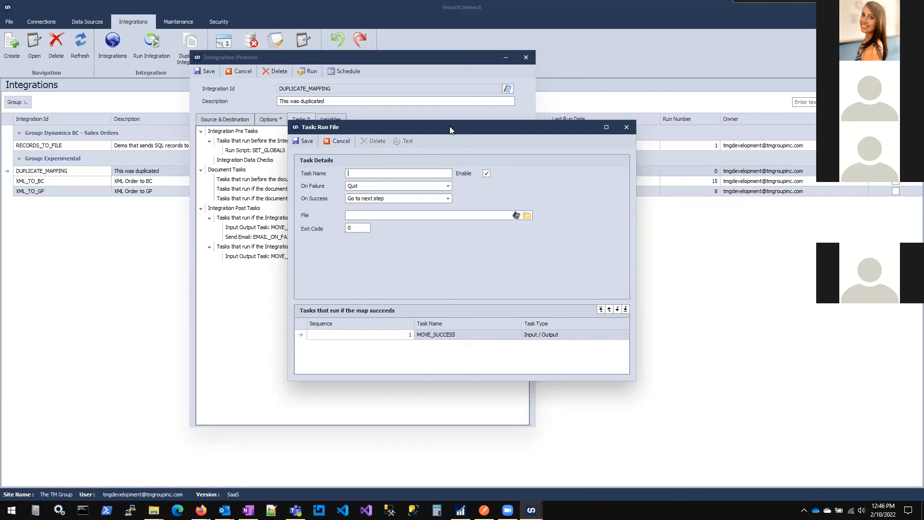
drag(450, 126, 457, 157)
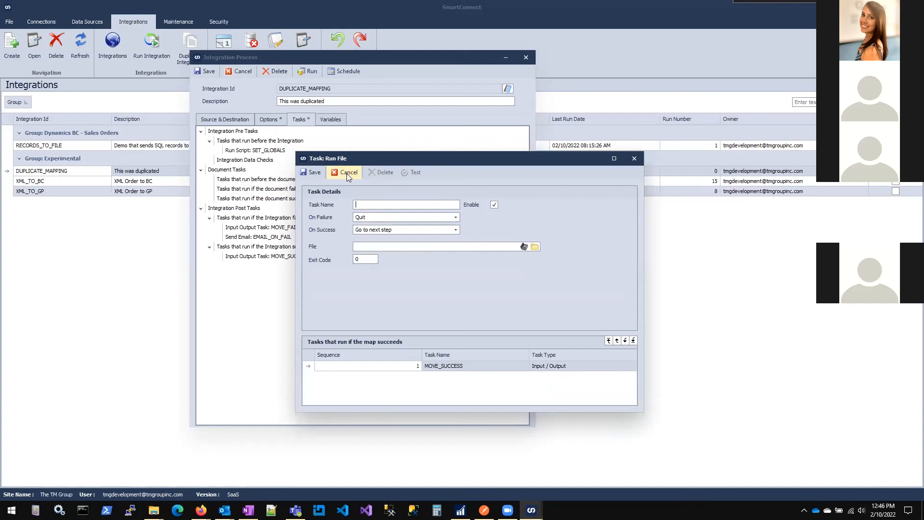
click(348, 171)
View the new task types available for tasks that run before the integration.
click(266, 140)
right_click(266, 141)
mouse_move(295, 151)
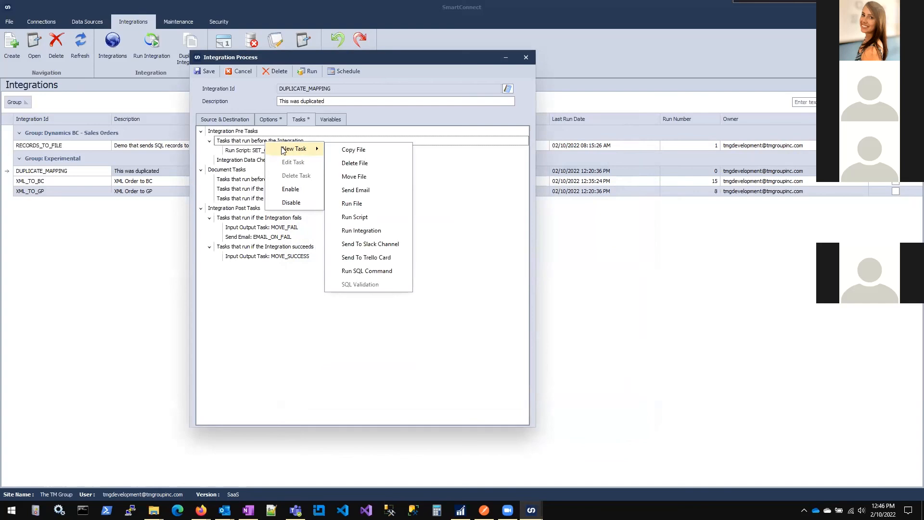
click(240, 143)
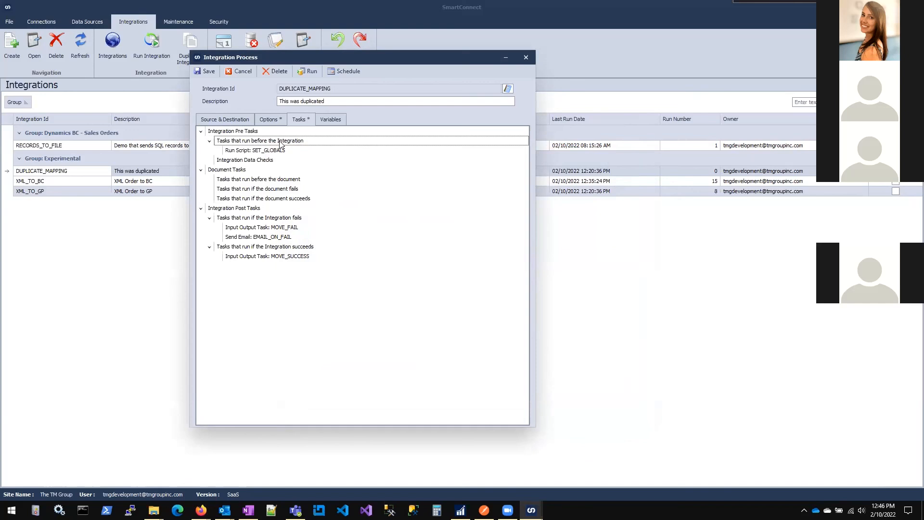
Open a new Run Integration task for when the integration succeeds, view the integrations it can run, and close the lookup.
click(225, 119)
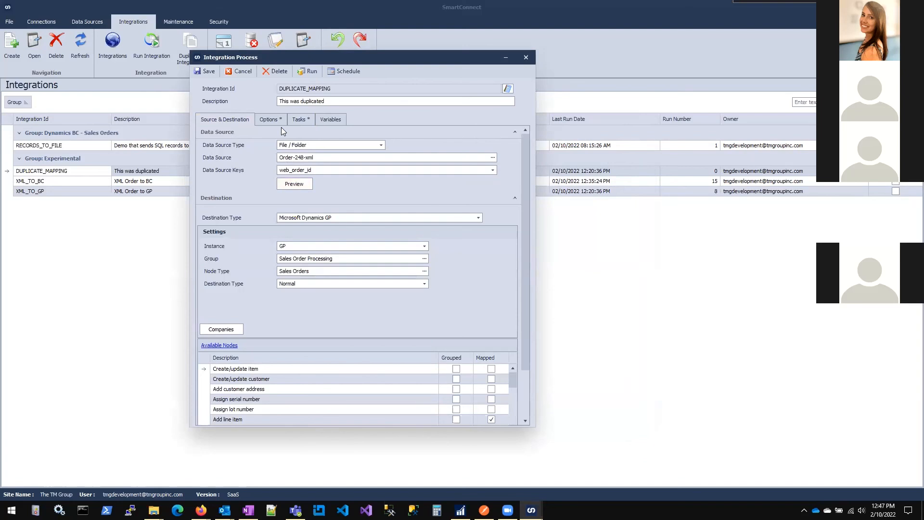
click(295, 122)
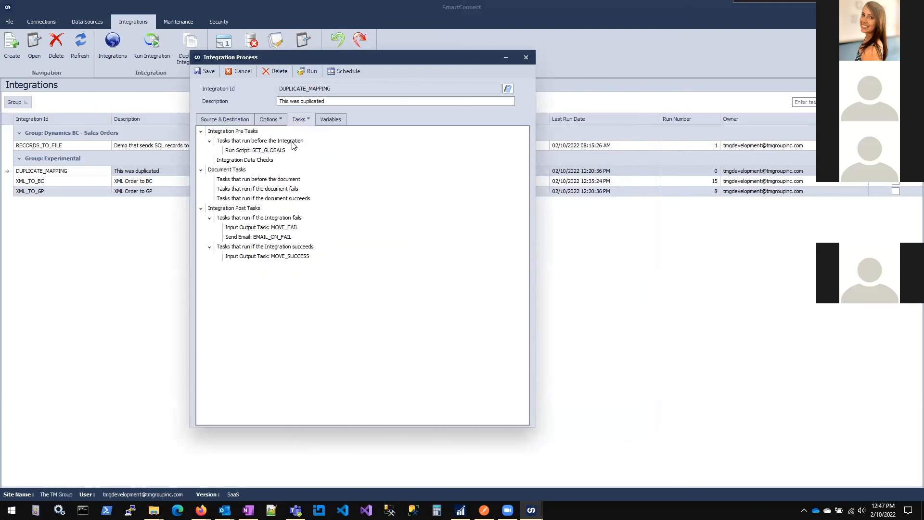
right_click(309, 248)
mouse_move(350, 258)
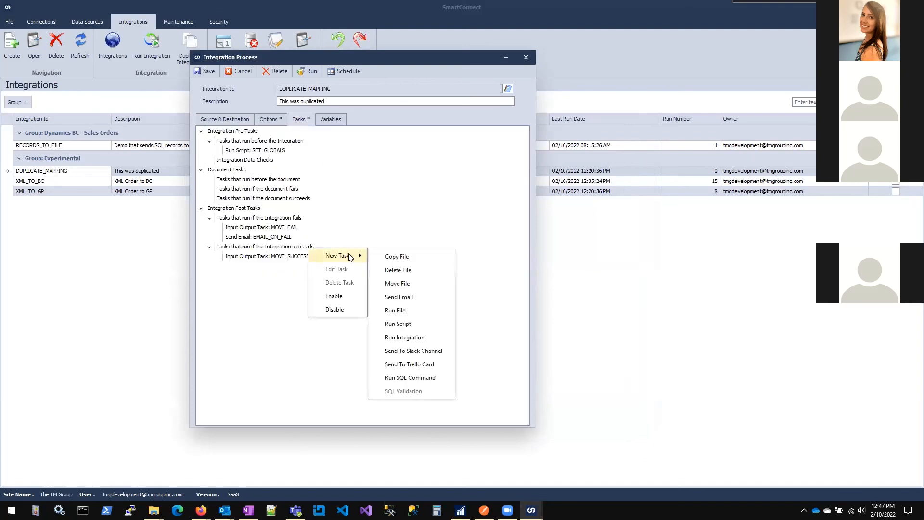
click(417, 338)
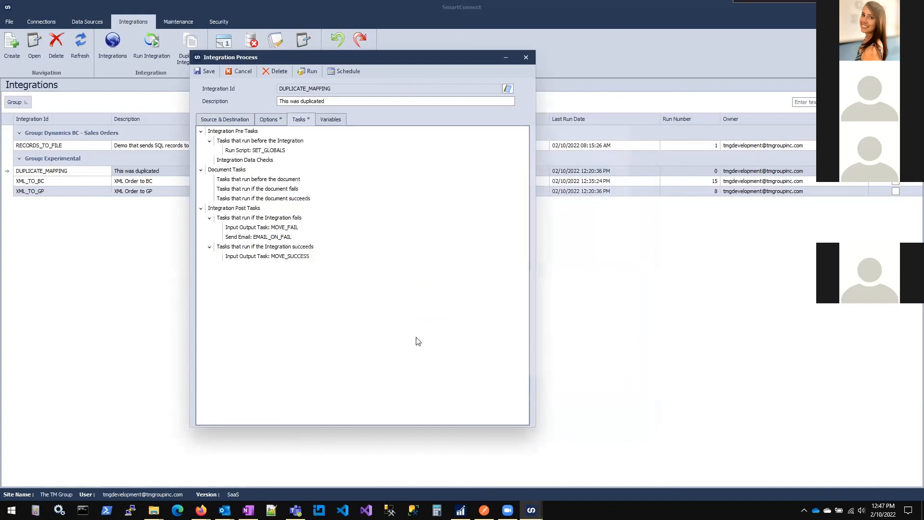
click(440, 215)
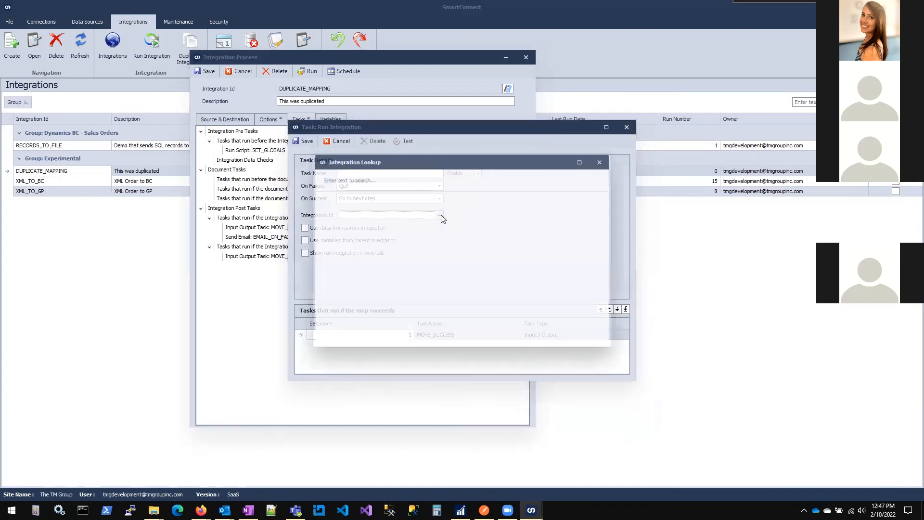
drag(431, 166, 578, 208)
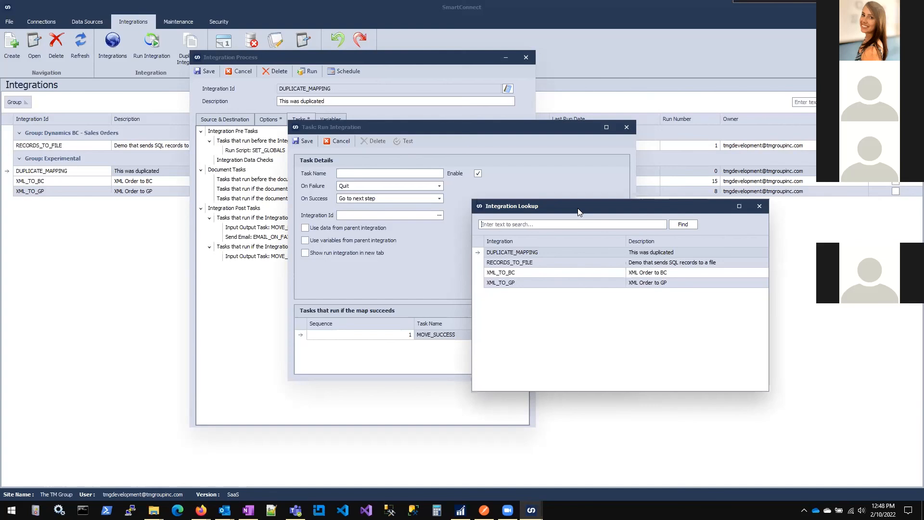
click(759, 206)
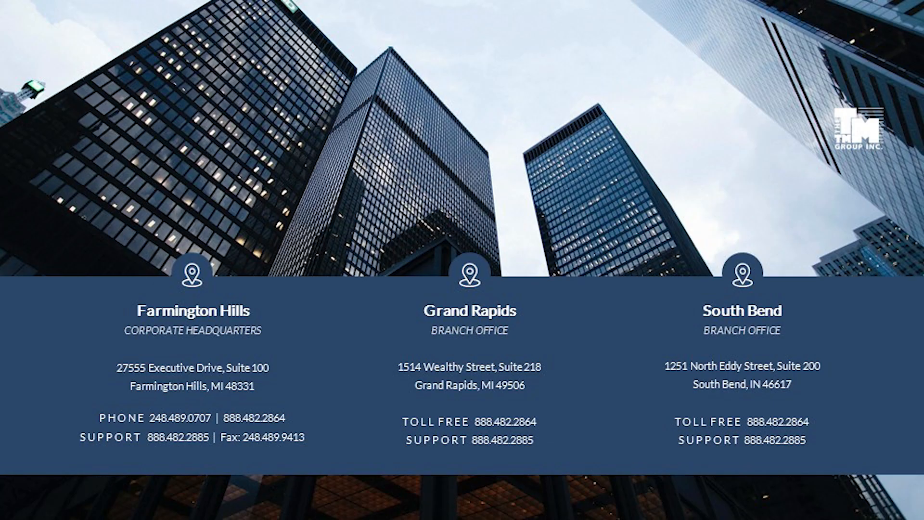